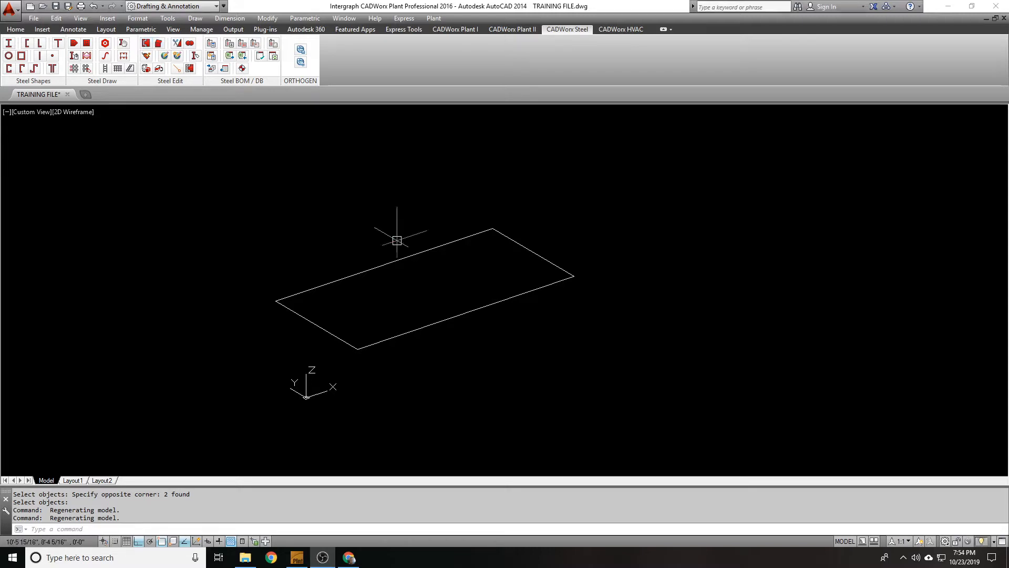
middle_click_drag(628, 225, 616, 242, "shift")
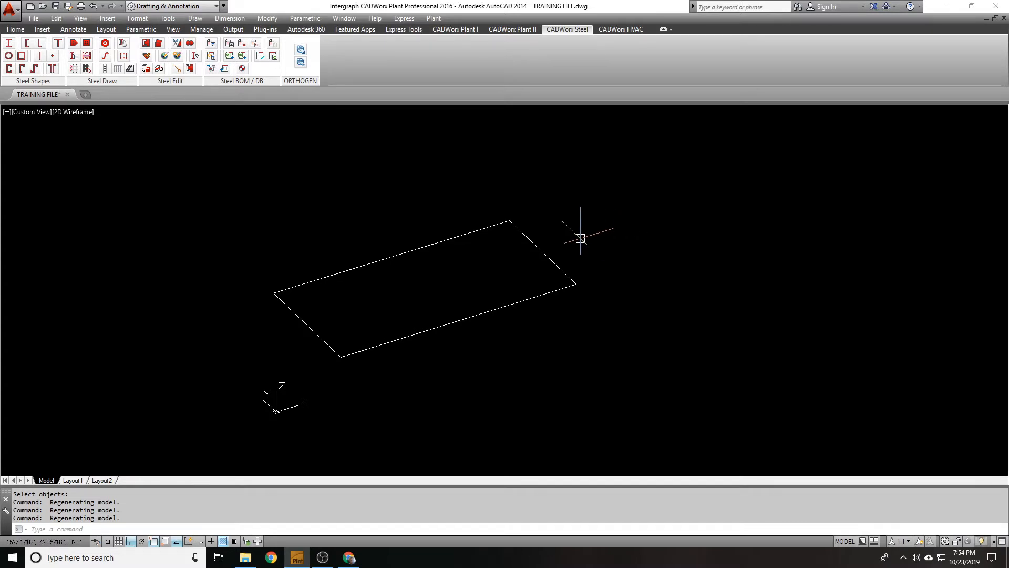
key("Escape")
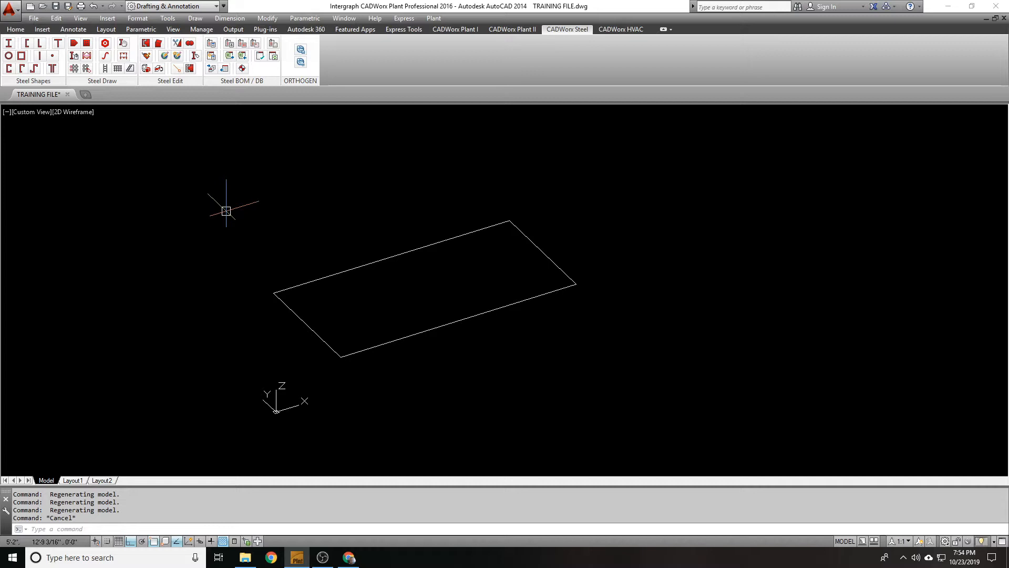
left_click(10, 44)
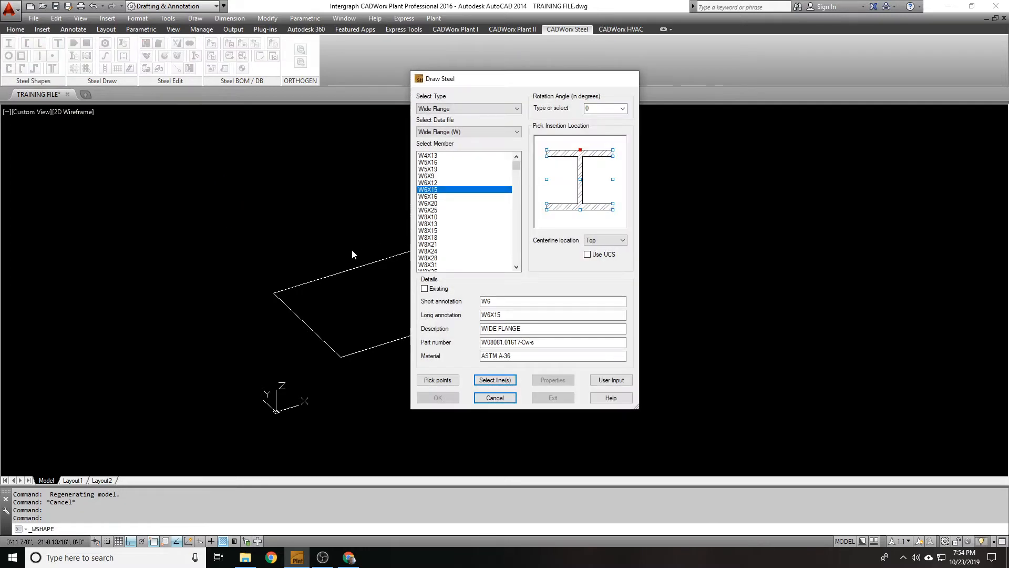
key("Escape")
left_click(411, 250)
key("Escape")
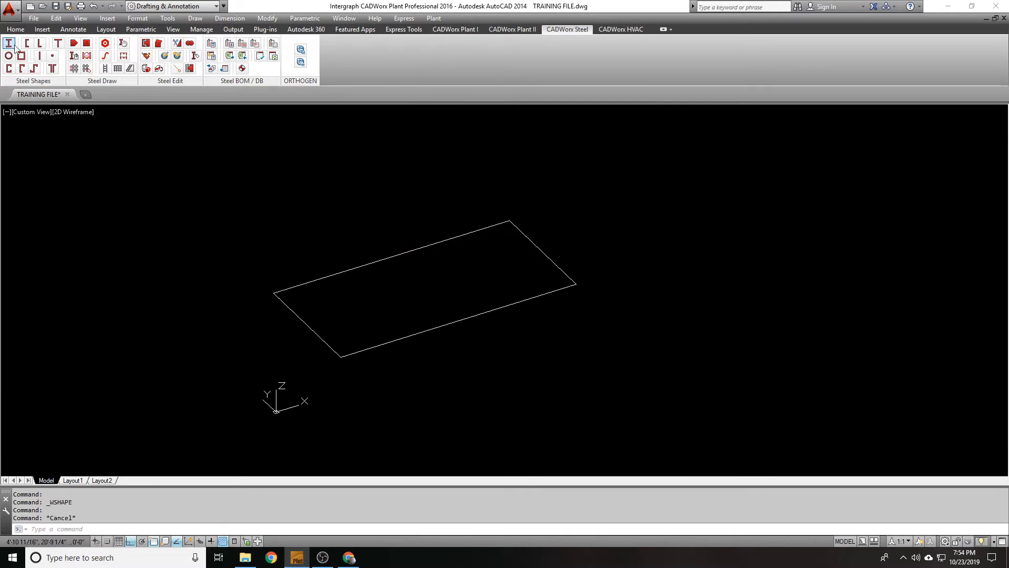
- Draw W8X18 wide flange beams along the rectangle, inserted by their top centerline at a 0° rotation
left_click(9, 43)
left_click(447, 224)
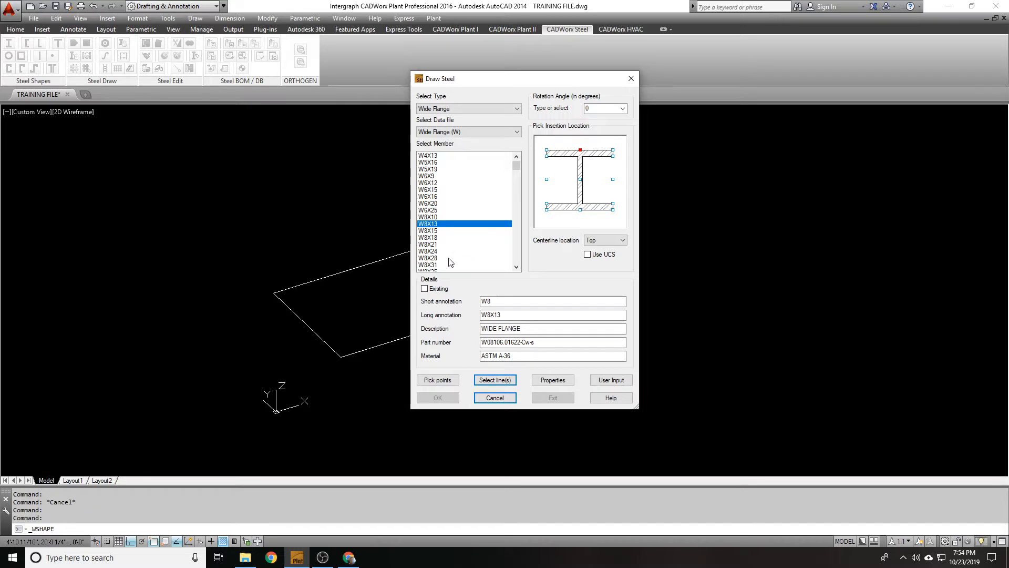
left_click_drag(450, 261, 446, 237)
left_click(501, 380)
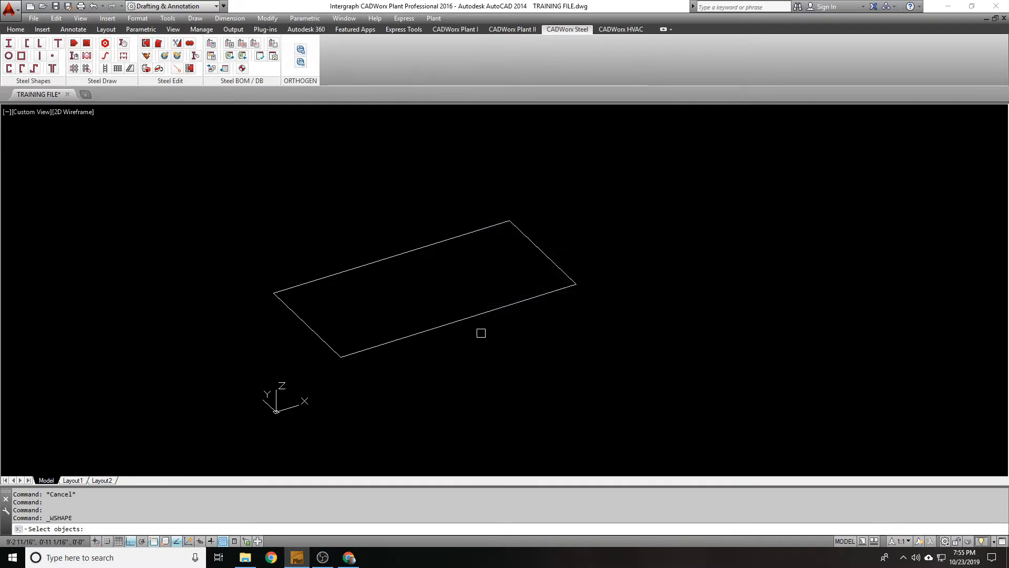
left_click(490, 337)
left_click(455, 307)
key("Return")
- Stretch the back long beam's low-X end out to the outer flange edge of the adjoining short beam
middle_click_drag(383, 330, 405, 321)
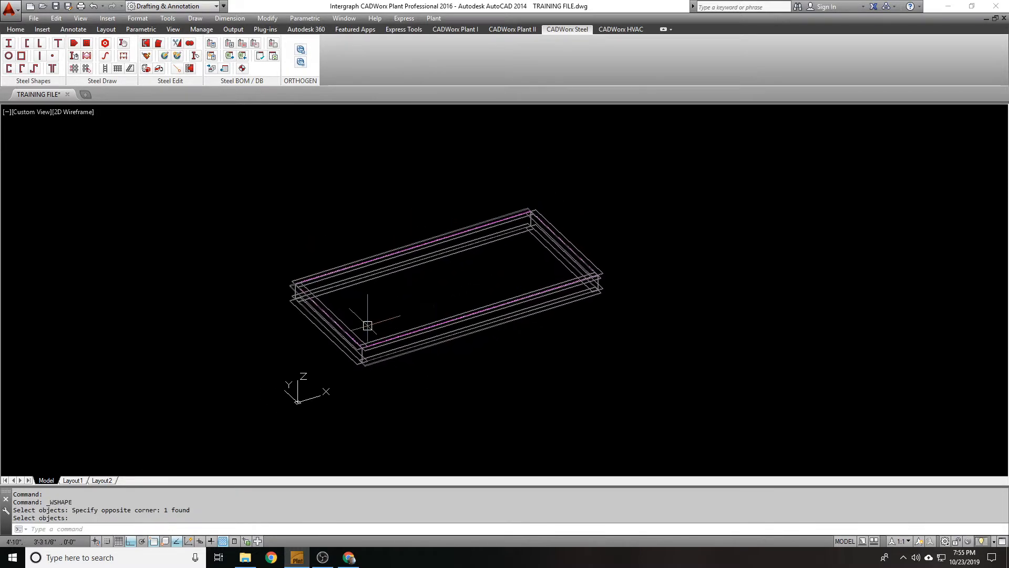
scroll(522, 215, "up", 2)
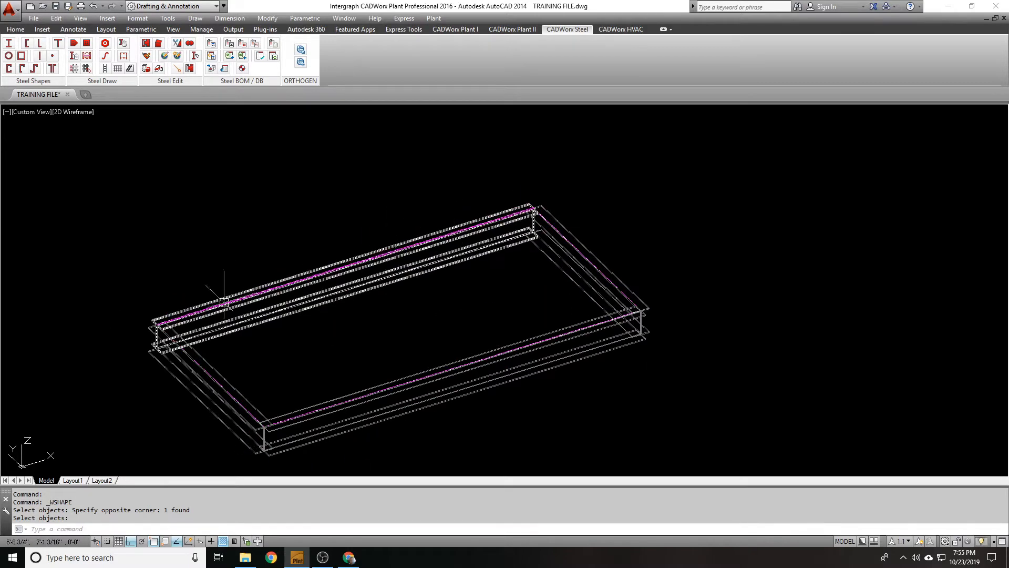
middle_click_drag(316, 360, 334, 315)
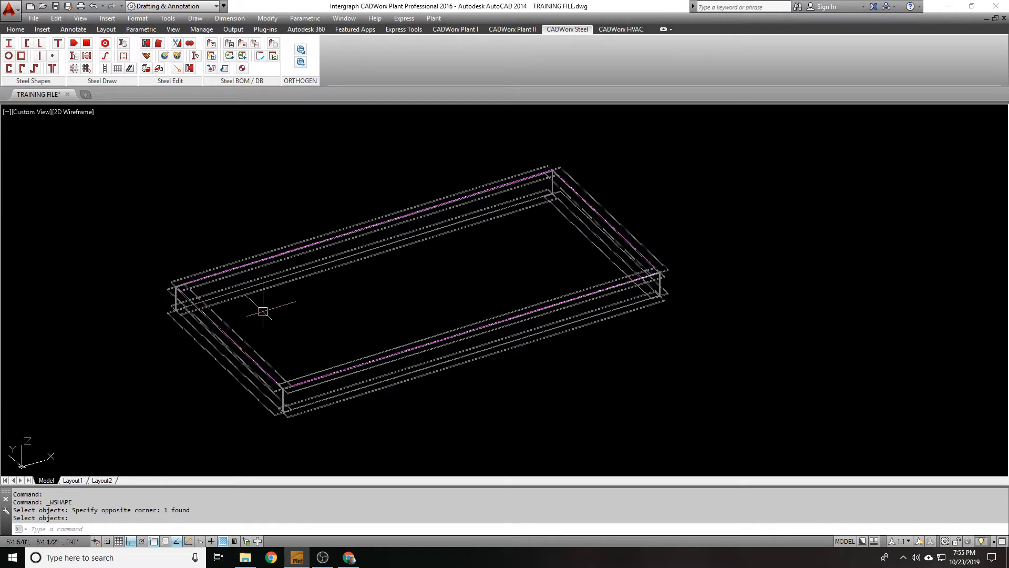
scroll(213, 271, "up", 5)
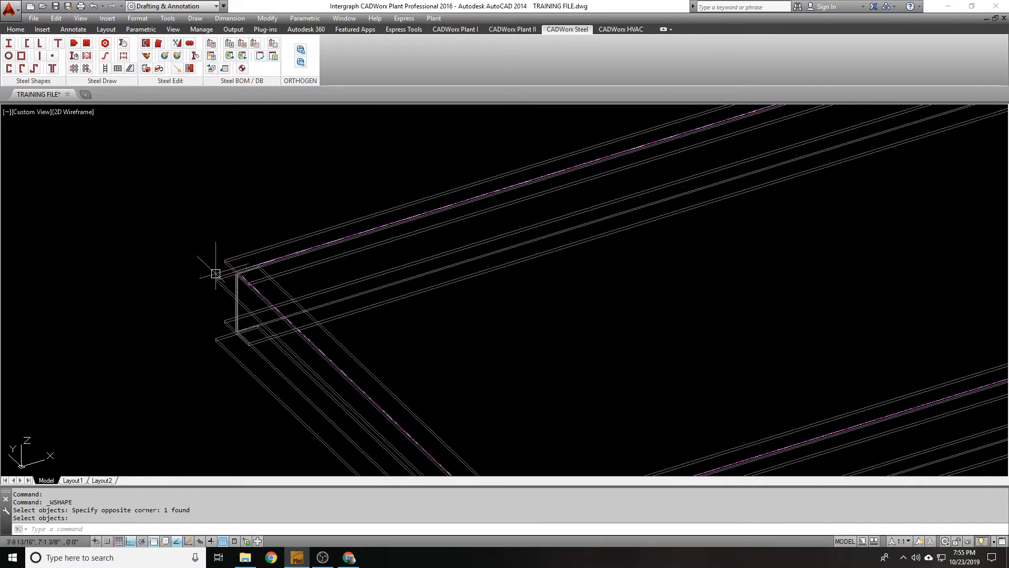
scroll(217, 271, "down", 2)
scroll(219, 265, "up", 2)
left_click(216, 273)
scroll(210, 287, "up", 3)
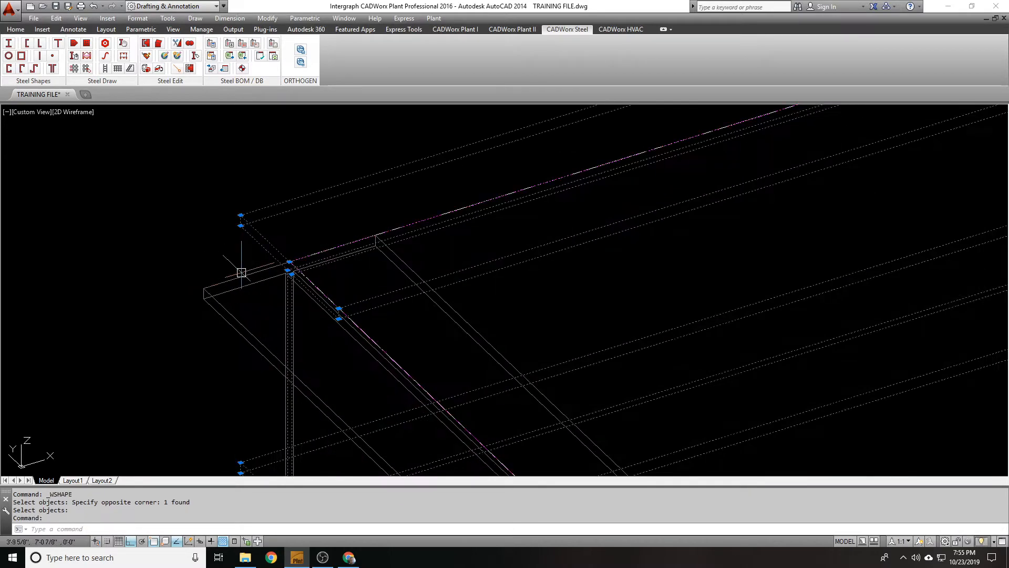
left_click(288, 262)
left_click(204, 288)
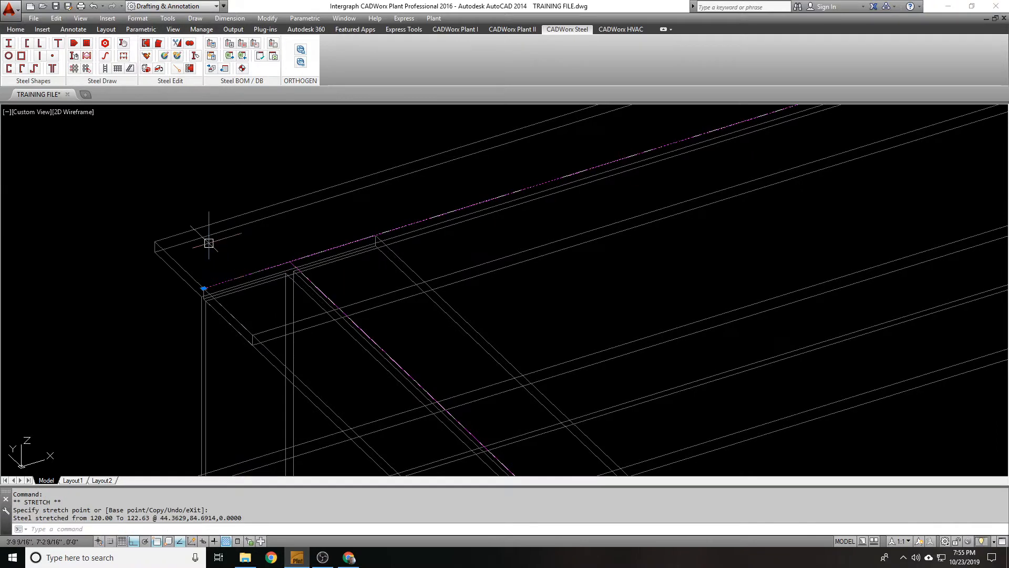
- Stretch the front long beam's low-X end out to the outer flange corner of the adjoining short beam
scroll(190, 192, "down", 3)
scroll(289, 255, "up", 5)
left_click(396, 258)
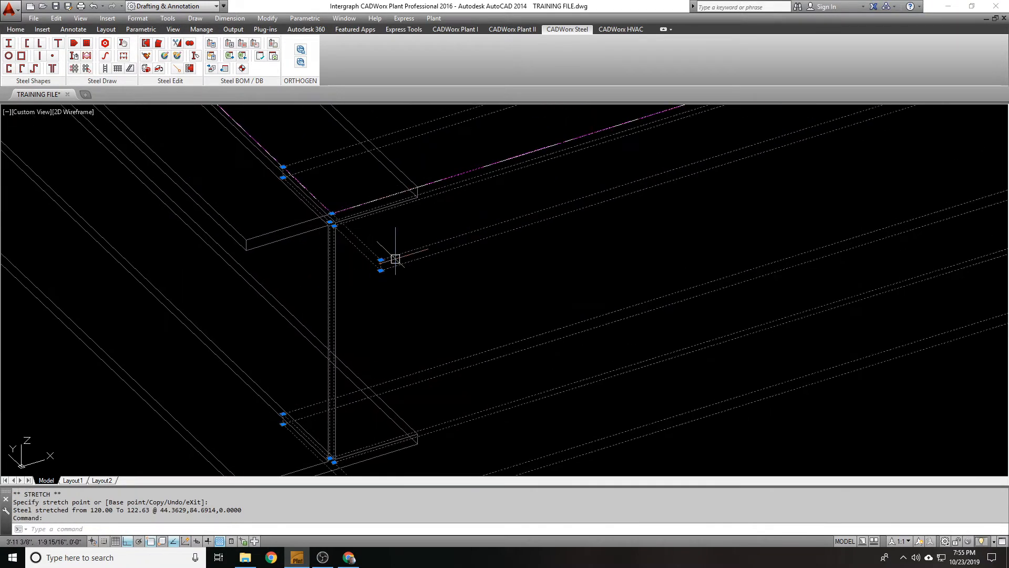
left_click(380, 260)
left_click(268, 232)
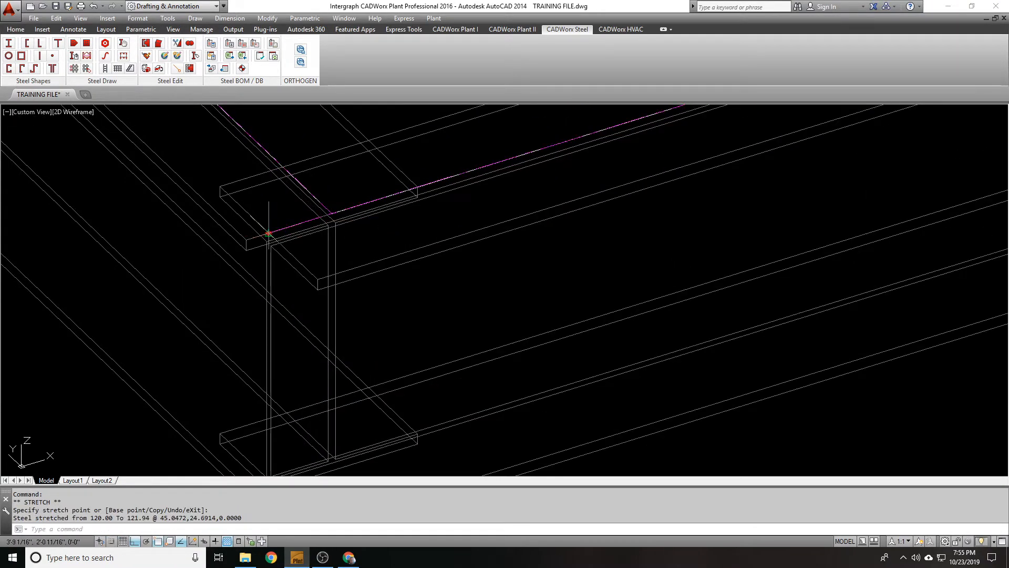
left_click(268, 233)
left_click(246, 239)
scroll(142, 308, "down", 6)
key("Escape")
- Stretch the front long beam's high-X end out to the outer flange edge of the adjoining short beam
scroll(284, 257, "up", 4)
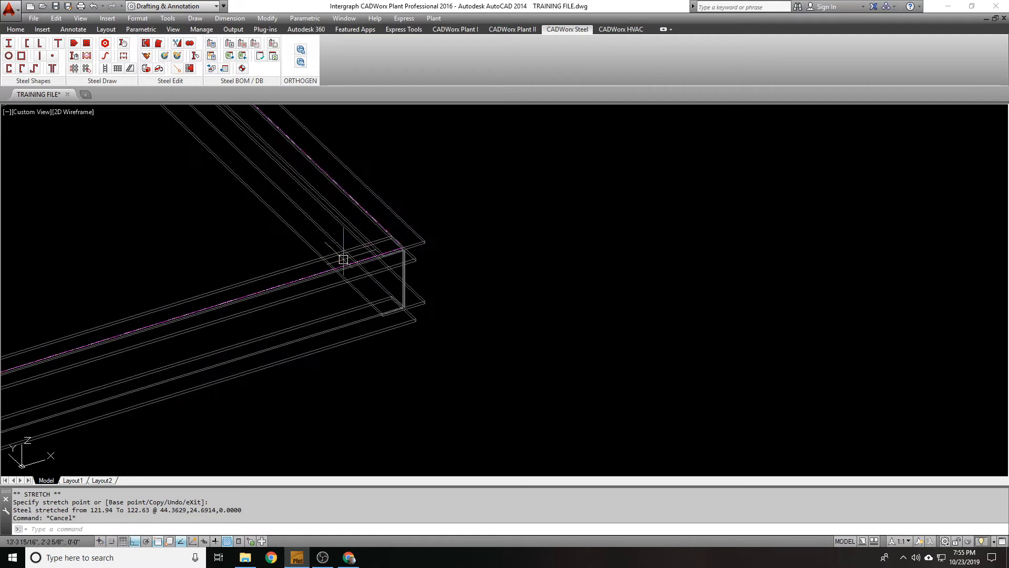
left_click(401, 242)
scroll(399, 246, "up", 4)
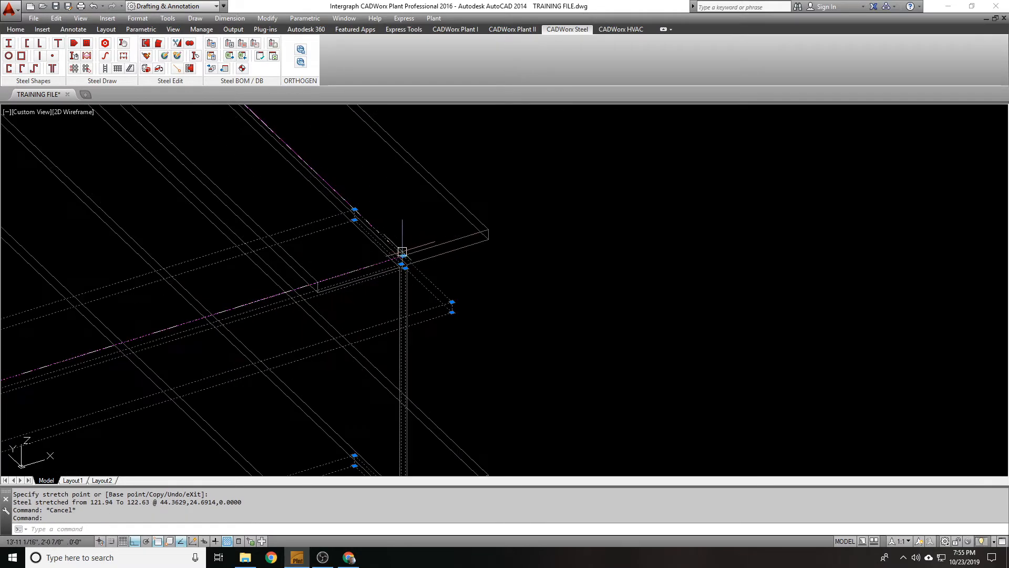
left_click(402, 254)
left_click(468, 231)
scroll(473, 281, "down", 5)
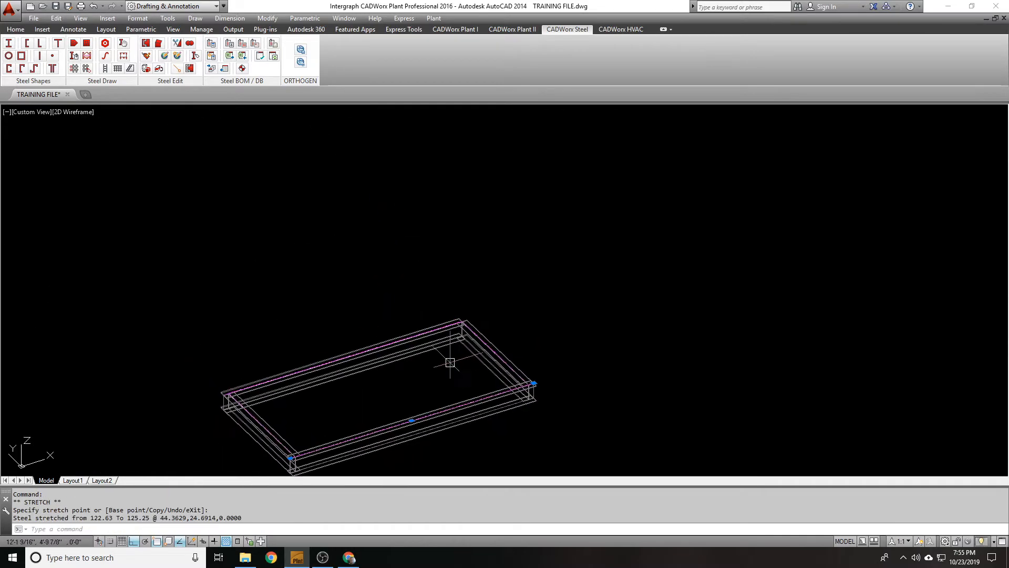
scroll(409, 224, "up", 5)
key("Escape")
- Stretch the back long beam's high-X end out to the outer flange edge of the adjoining short beam
left_click(353, 187)
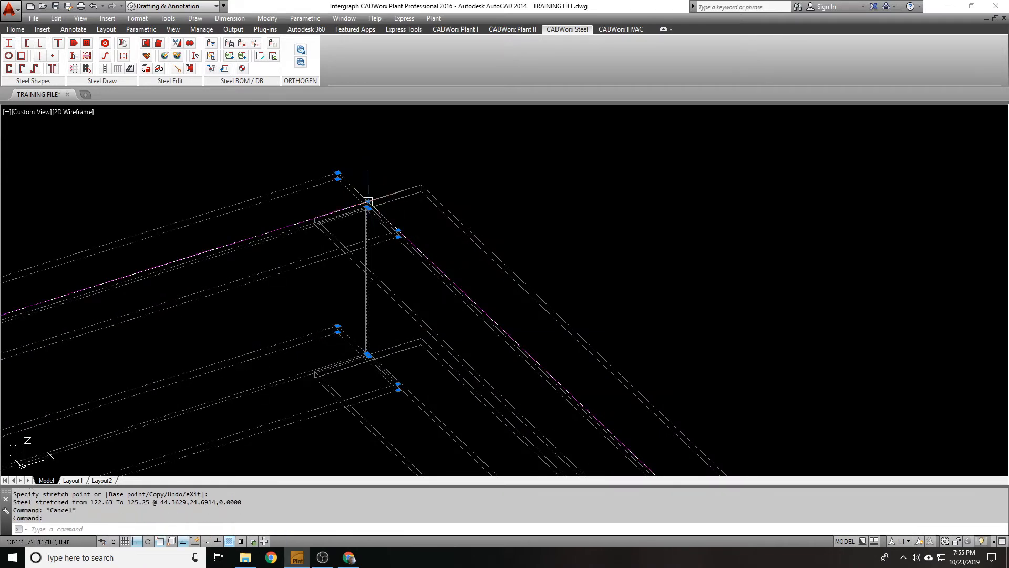
left_click(367, 202)
left_click(415, 185)
key("Escape")
scroll(615, 172, "down", 5)
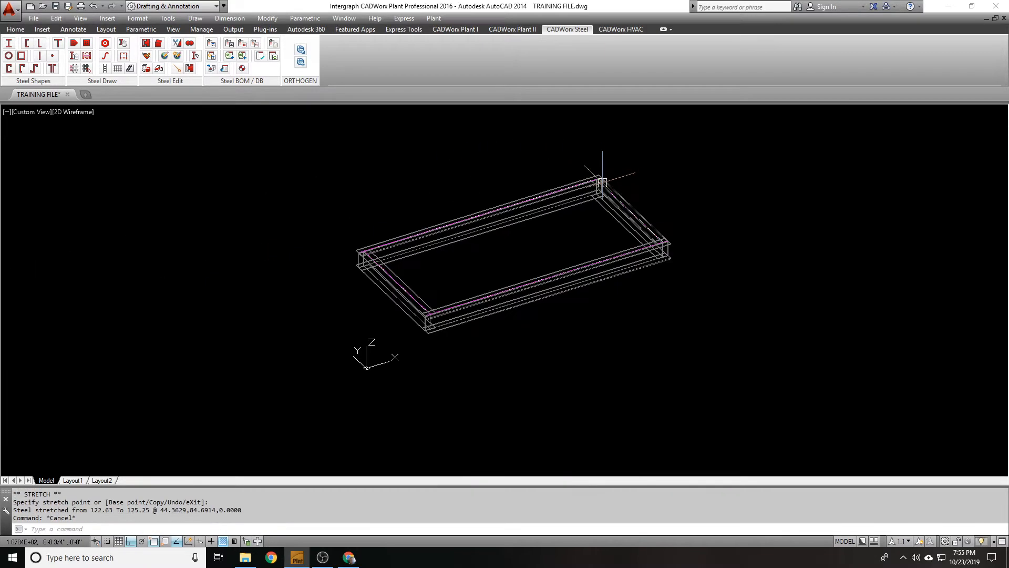
- Erase the original rectangle outline that the beams were drawn along, keeping the beams
middle_click_drag(405, 268, 341, 281)
scroll(350, 286, "up", 4)
left_click(494, 234)
left_click(414, 261)
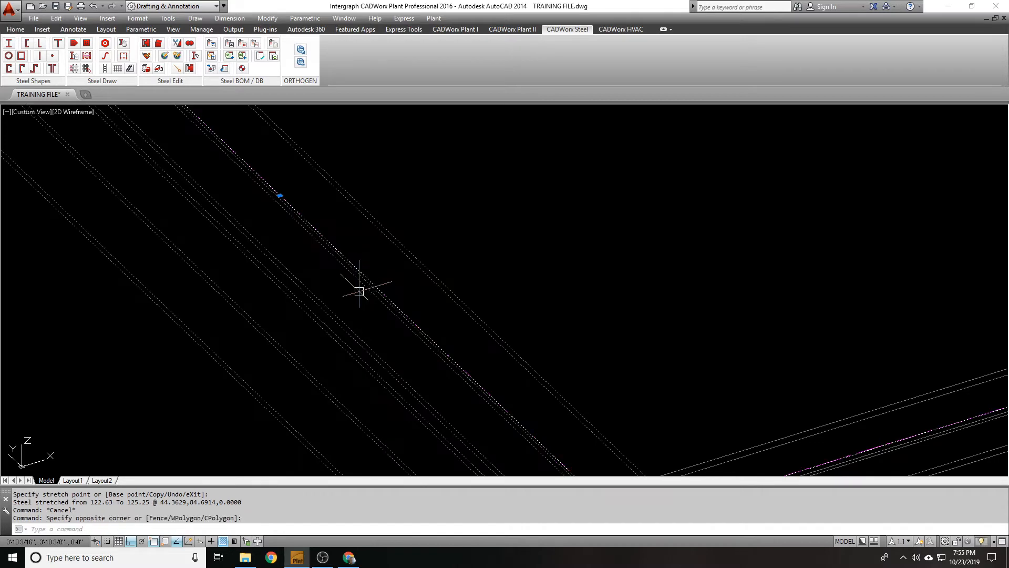
scroll(330, 263, "down", 5)
type("e")
key("Return")
- Set the drawing's linetype scale factor to 5 so the beam centerlines show their dash pattern
scroll(361, 241, "up", 6)
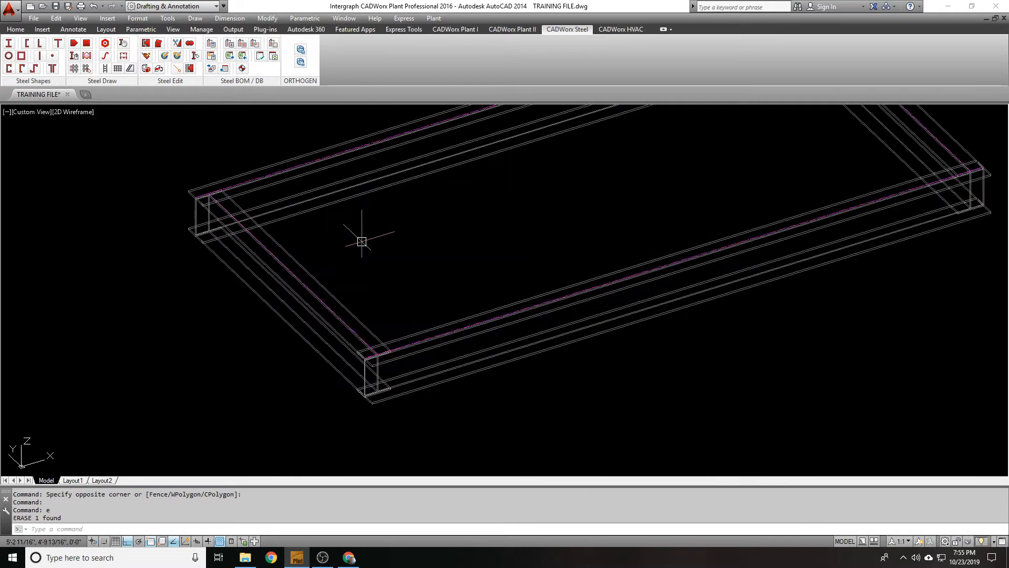
scroll(247, 293, "down", 6)
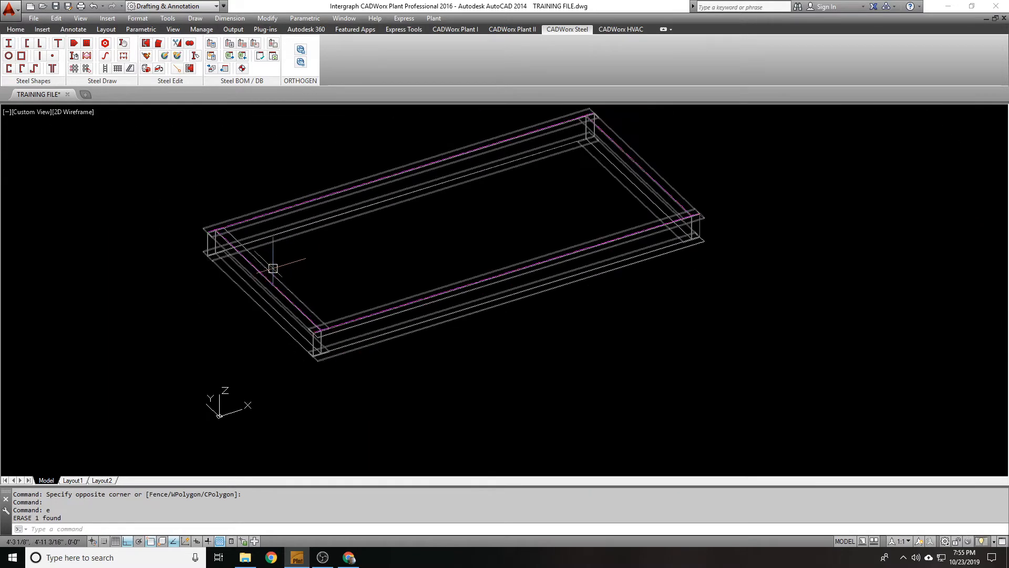
type("lts")
key("Return")
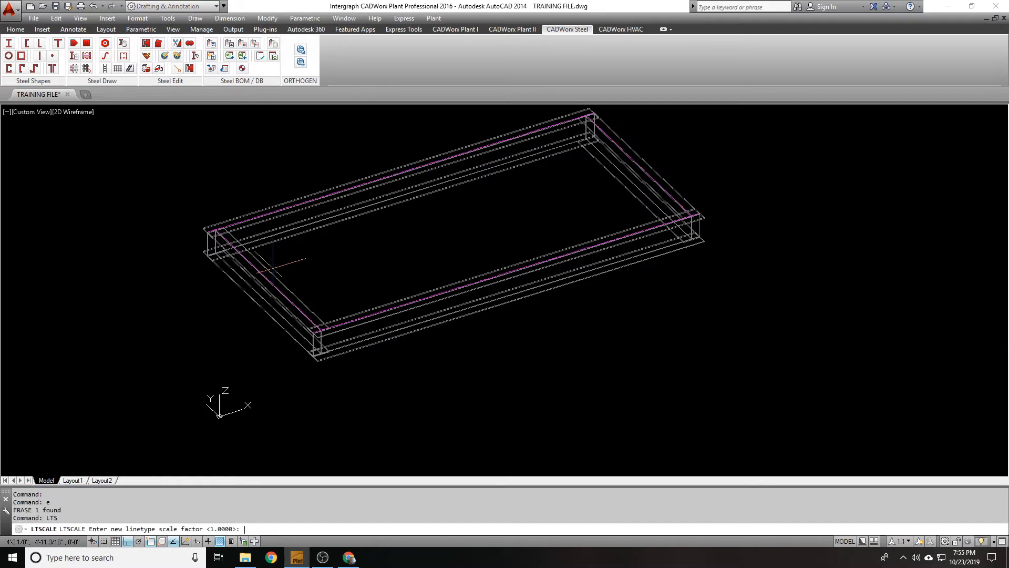
type("5")
key("Return")
scroll(297, 265, "up", 3)
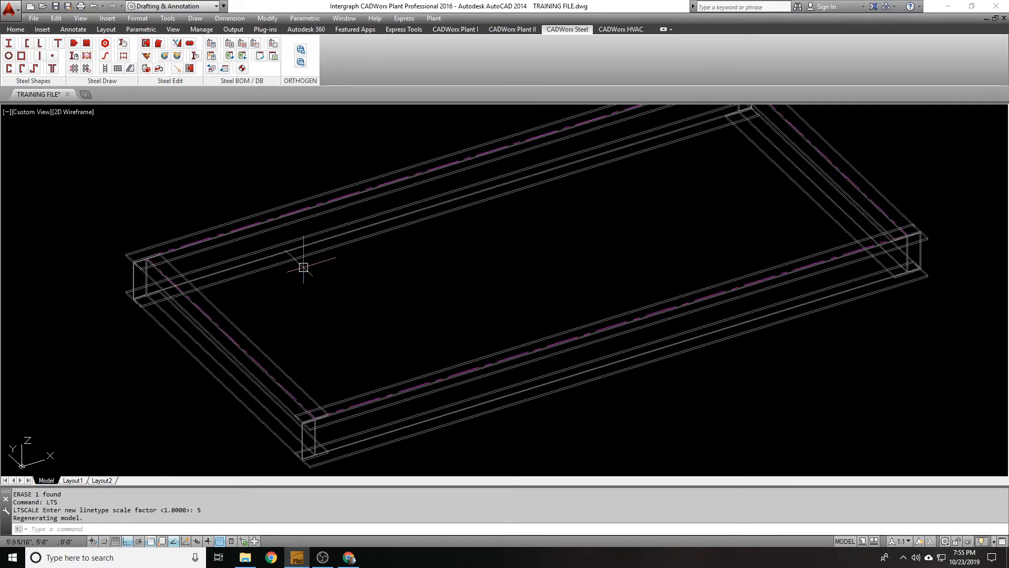
mouse_move(279, 217)
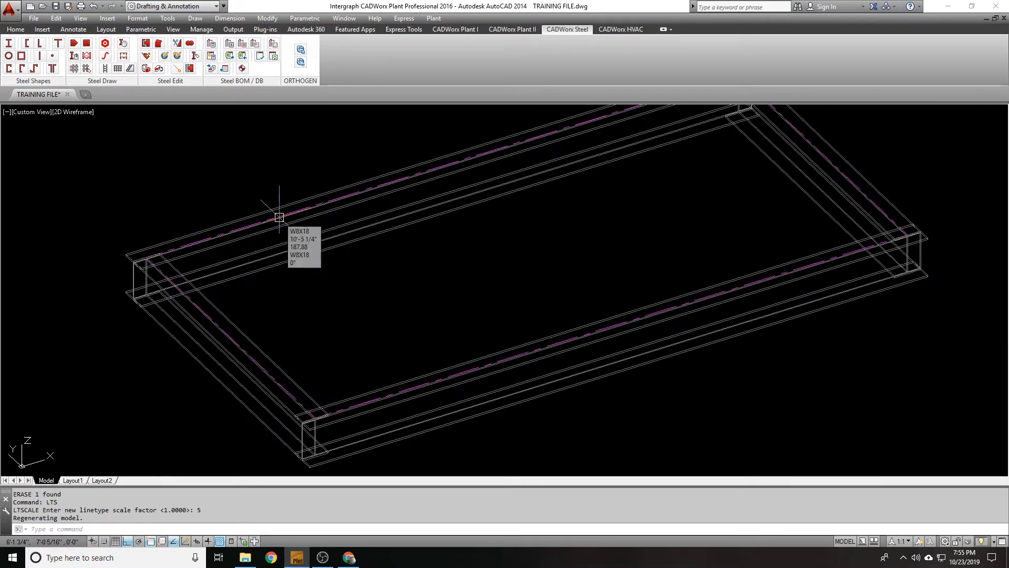
scroll(239, 232, "down", 3)
scroll(304, 225, "up", 1)
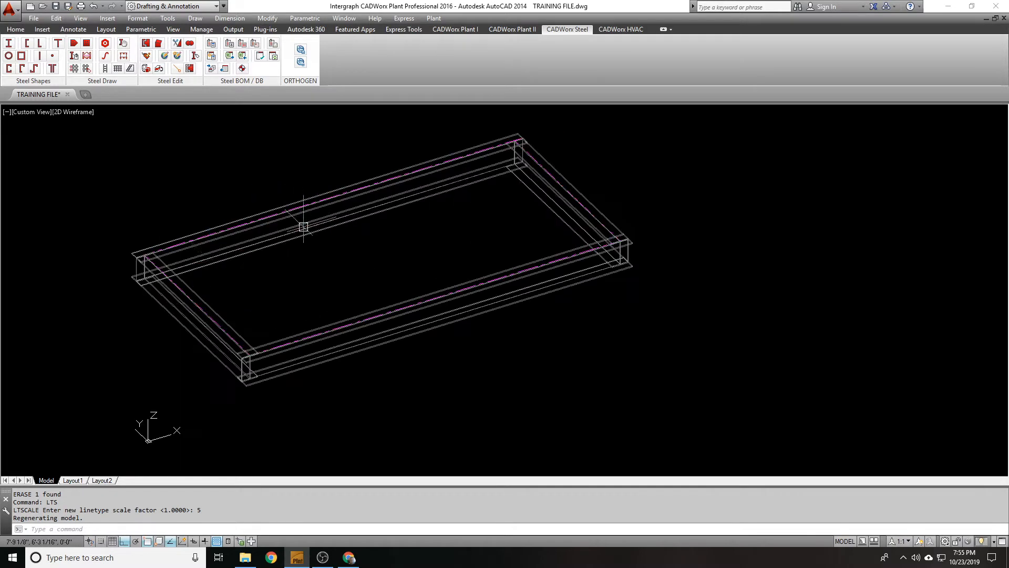
middle_click_drag(208, 270, 238, 278)
left_click(214, 316)
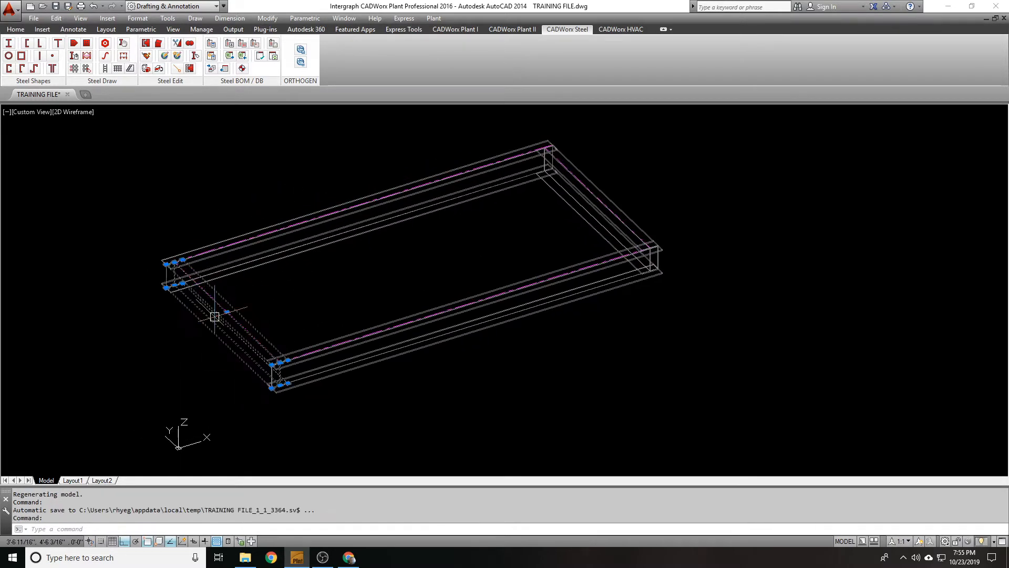
middle_click_drag(215, 317, 224, 338)
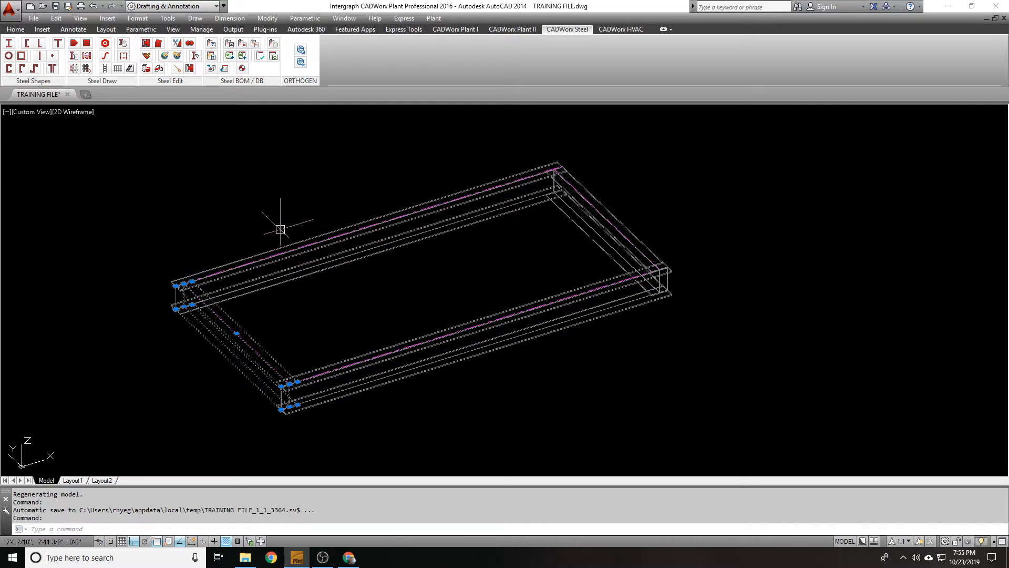
type("c")
key("space")
left_click(147, 221)
key("Escape")
- Copy the low-X short end beam along the positive X direction at distances of 2'6, 5' and 7'6
type("cc")
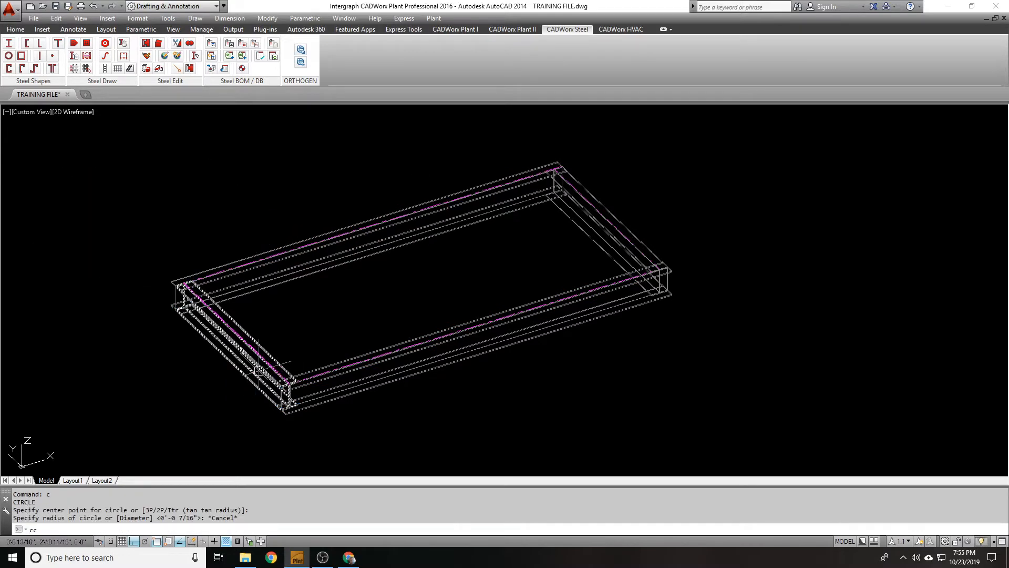
key("space")
left_click(258, 372)
key("space")
left_click(104, 226)
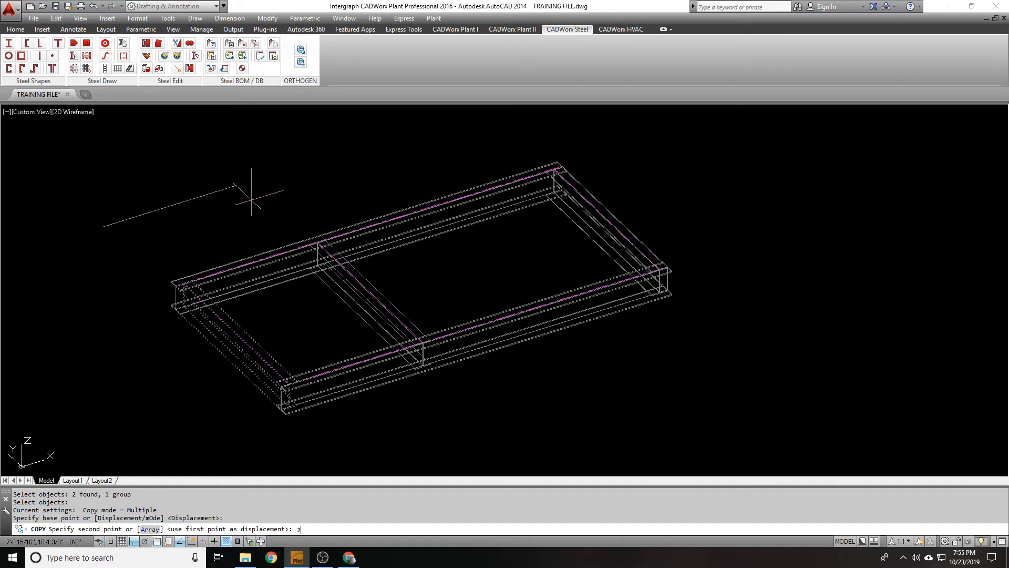
type("2'6")
key("Return")
type("5")
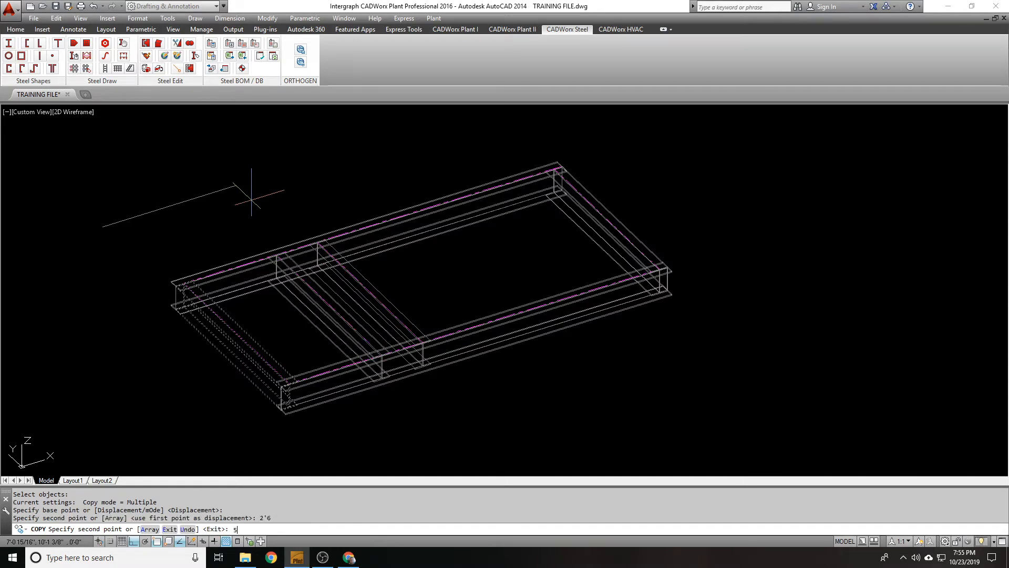
type("'")
key("Return")
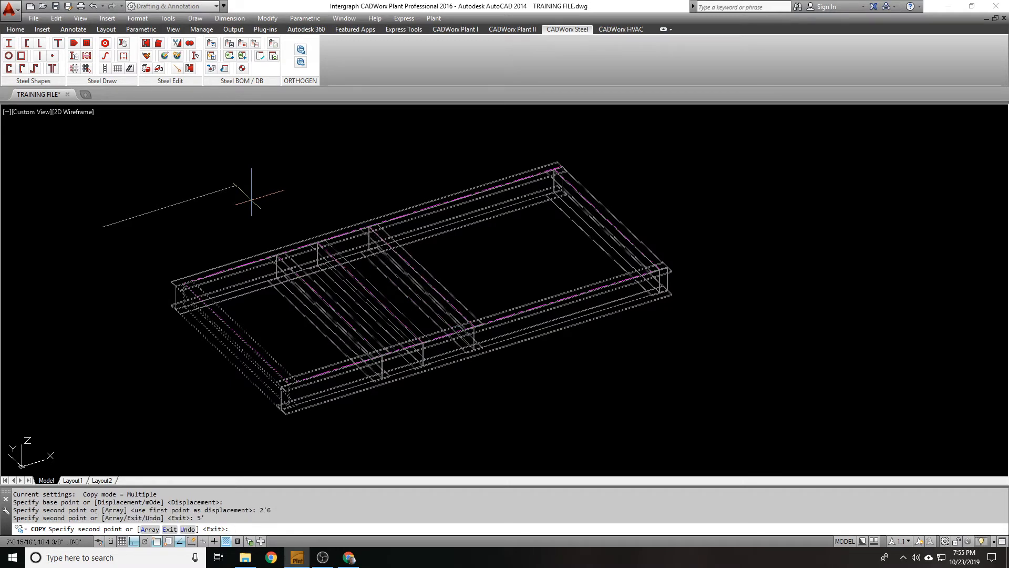
type("7'6")
key("Return")
key("Return")
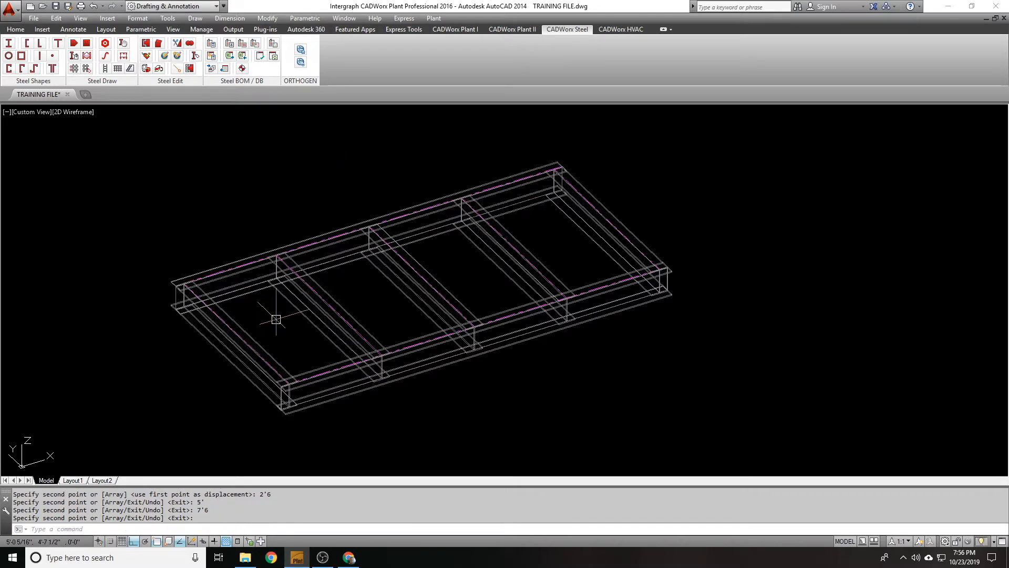
- Copy the front long beam 2'6 in the positive Y direction to add a middle long beam
scroll(272, 320, "up", 2)
key("Return")
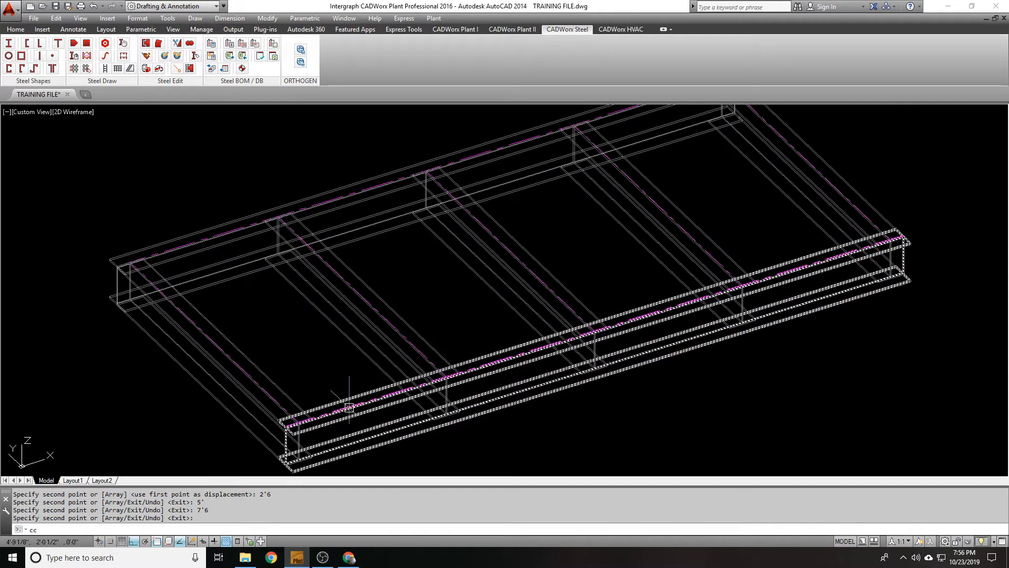
left_click(339, 402)
key("Return")
left_click(341, 377)
type("2'6")
key("Return")
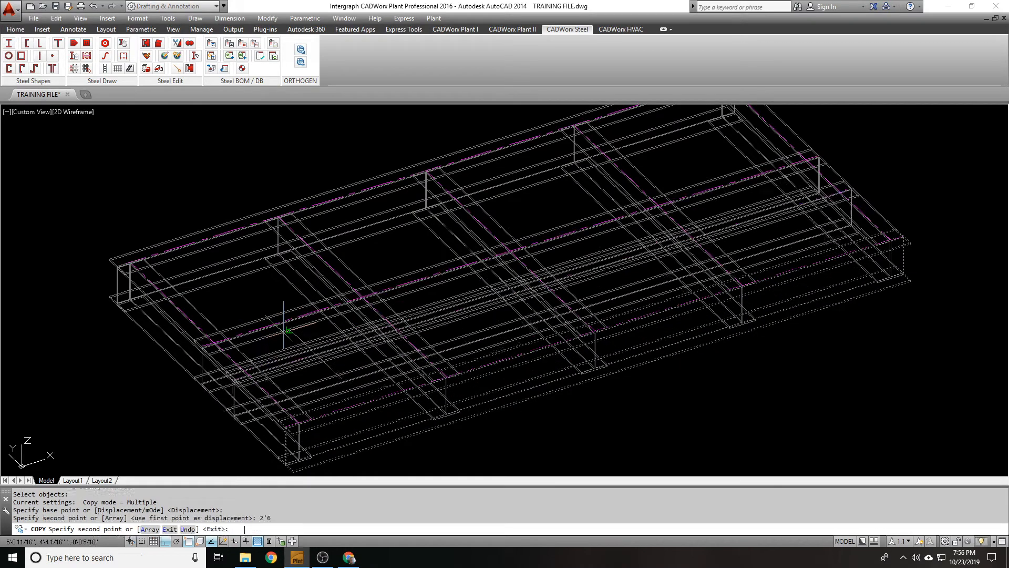
key("Escape")
- Stretch the middle long beam's low-X end back to the centerline of the adjoining short end beam
left_click(283, 333)
scroll(208, 350, "up", 5)
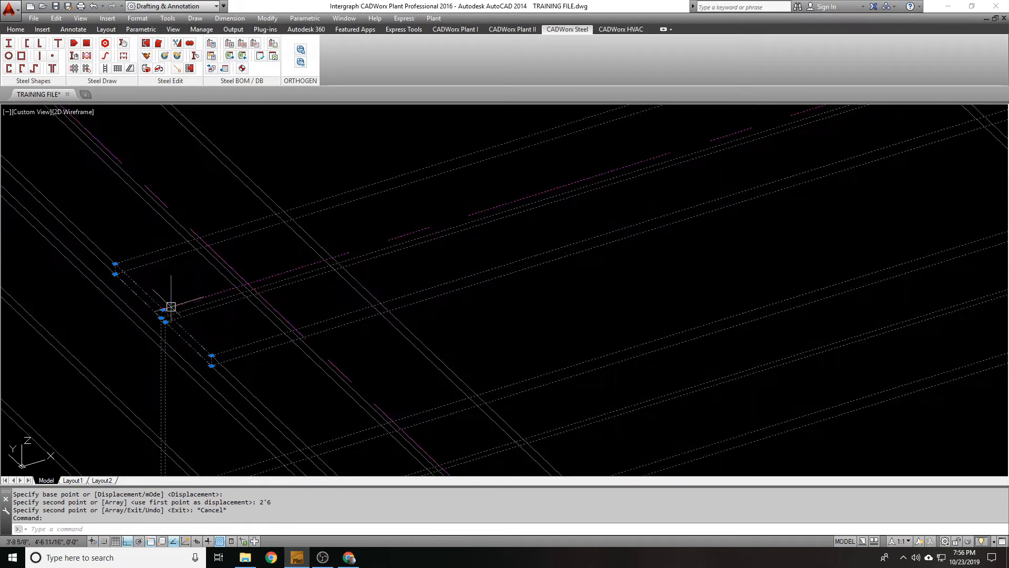
left_click(163, 310)
left_click(241, 280)
scroll(241, 280, "down", 8)
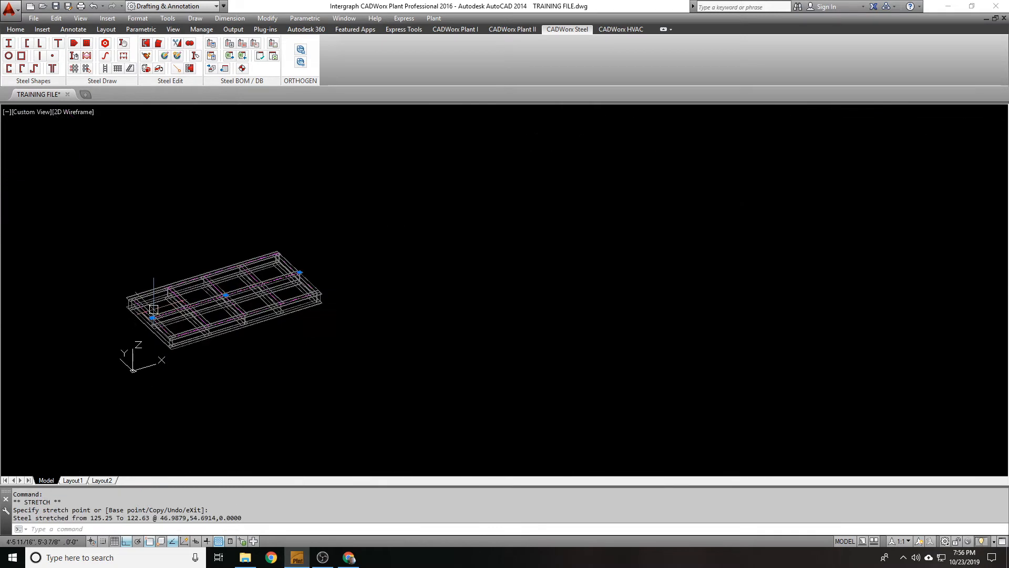
scroll(114, 315, "up", 4)
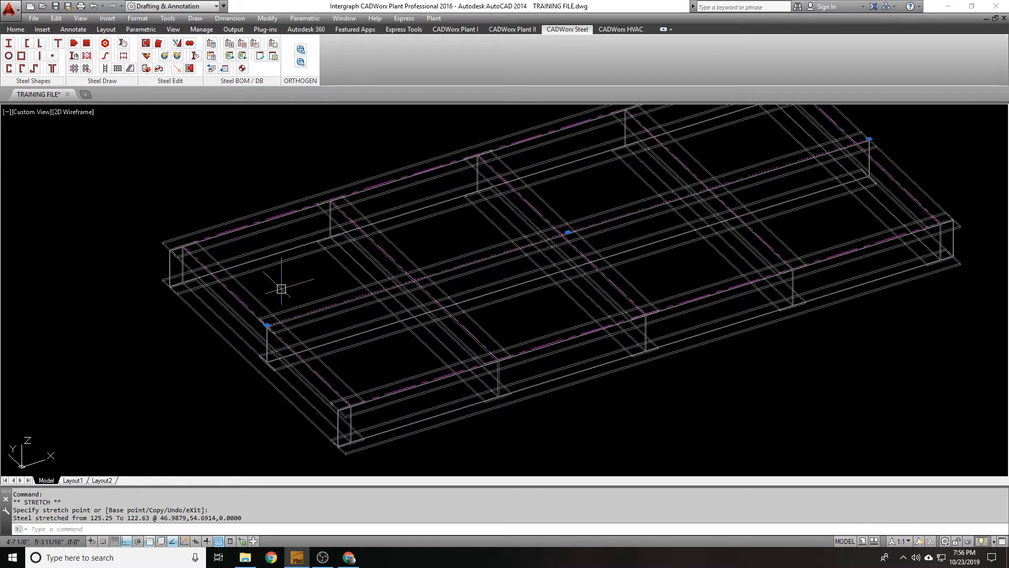
- Erase the middle long beam's centerline and undo the erasure
type("e")
key("Return")
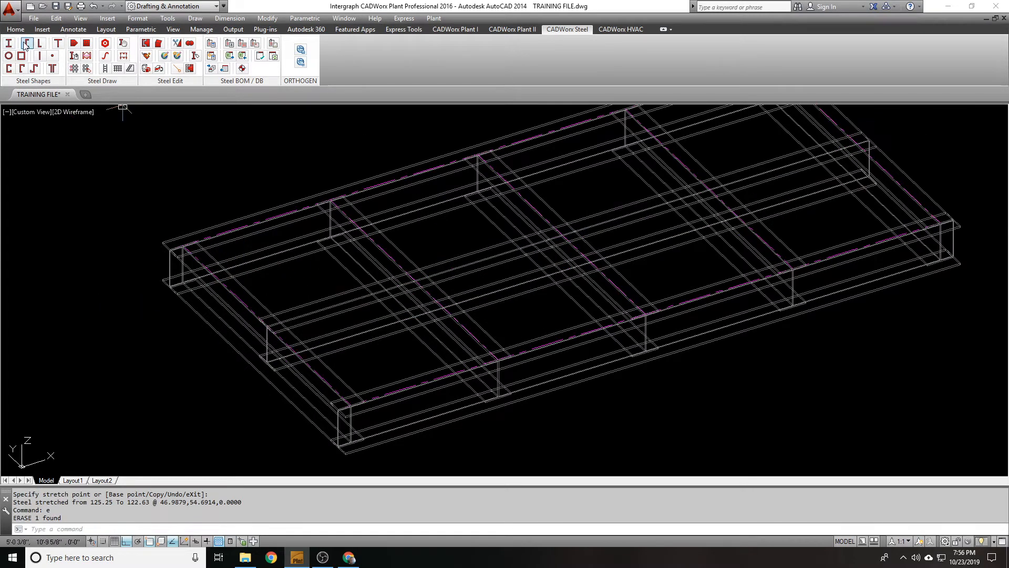
left_click(25, 45)
key("Escape")
left_click(321, 300)
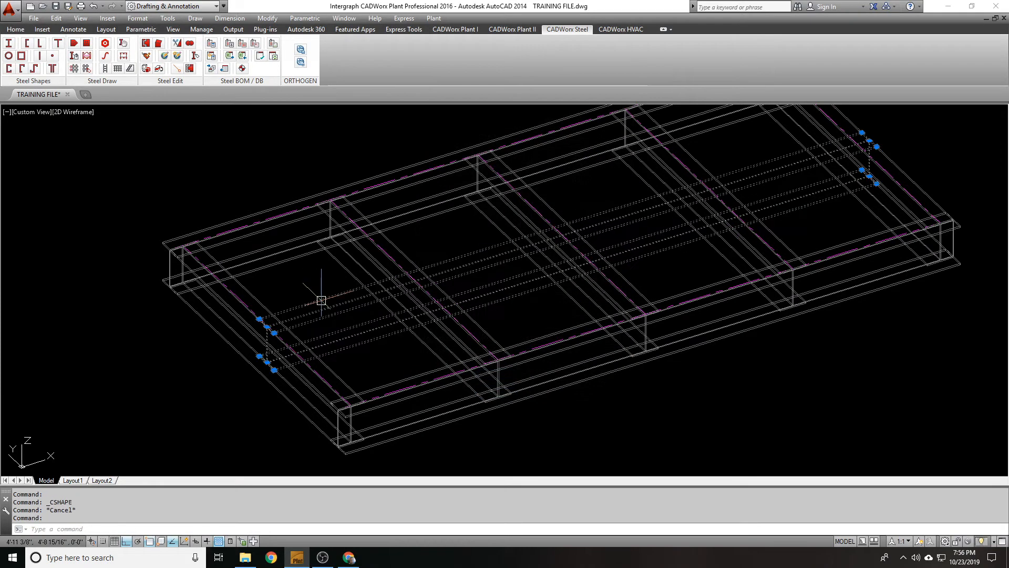
type("u")
key("Return")
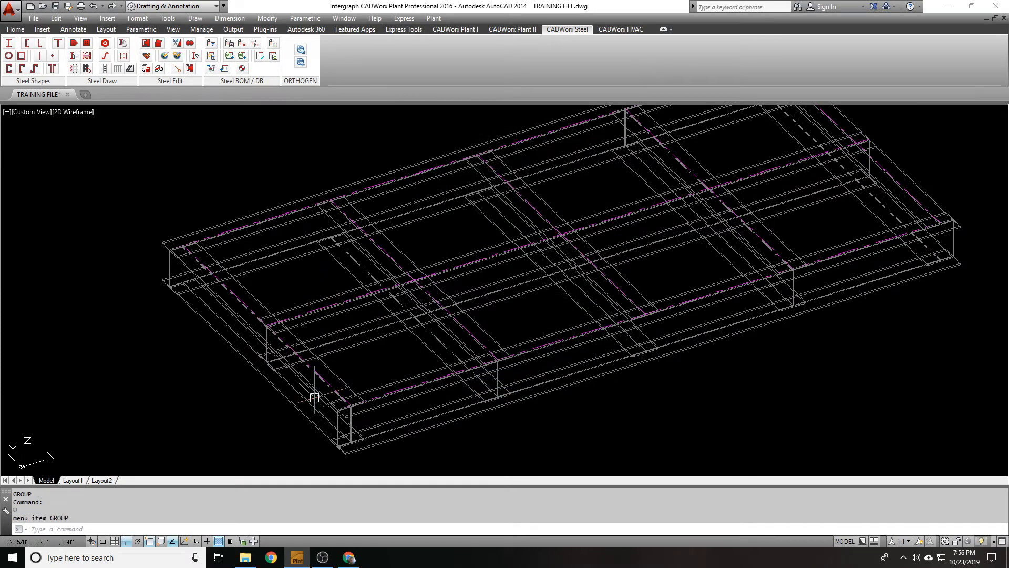
left_click(292, 353)
key("Escape")
key("Escape")
left_click(320, 307)
key("Escape")
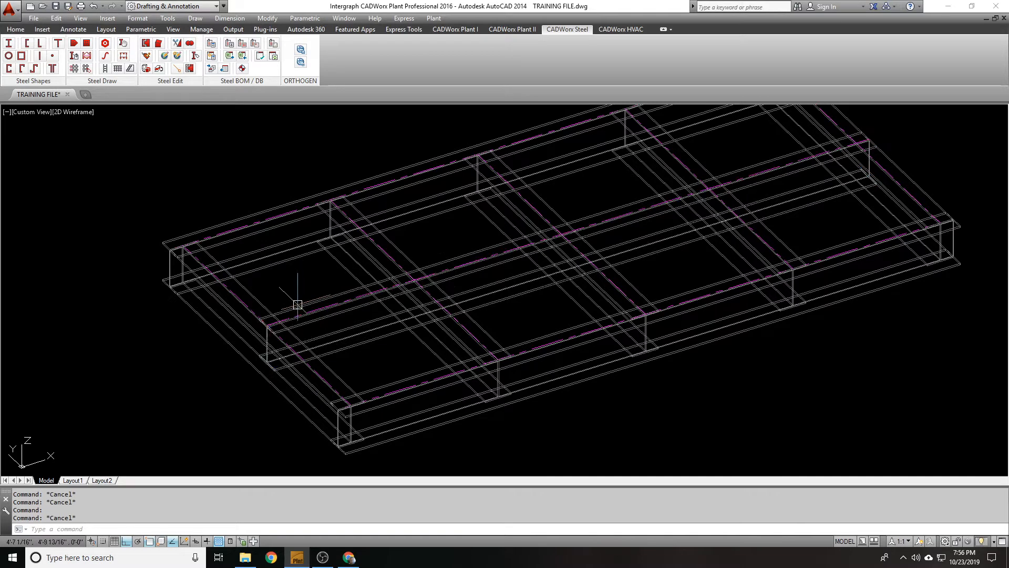
left_click(317, 298)
key("Escape")
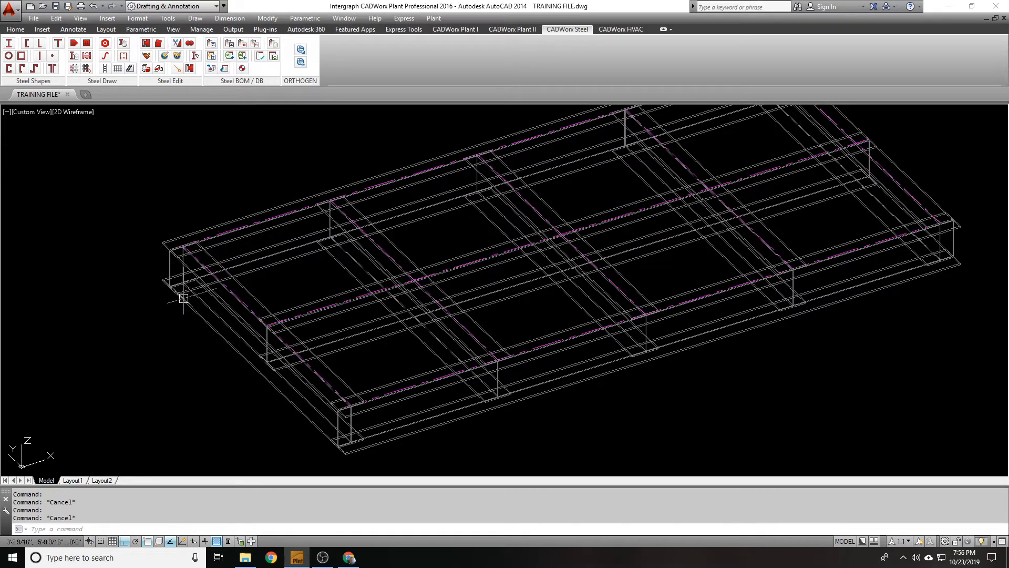
- Stretch the middle long beam's high-X end back to the centerline of the adjoining short end beam
scroll(289, 279, "down", 3)
scroll(427, 273, "up", 6)
left_click(371, 273)
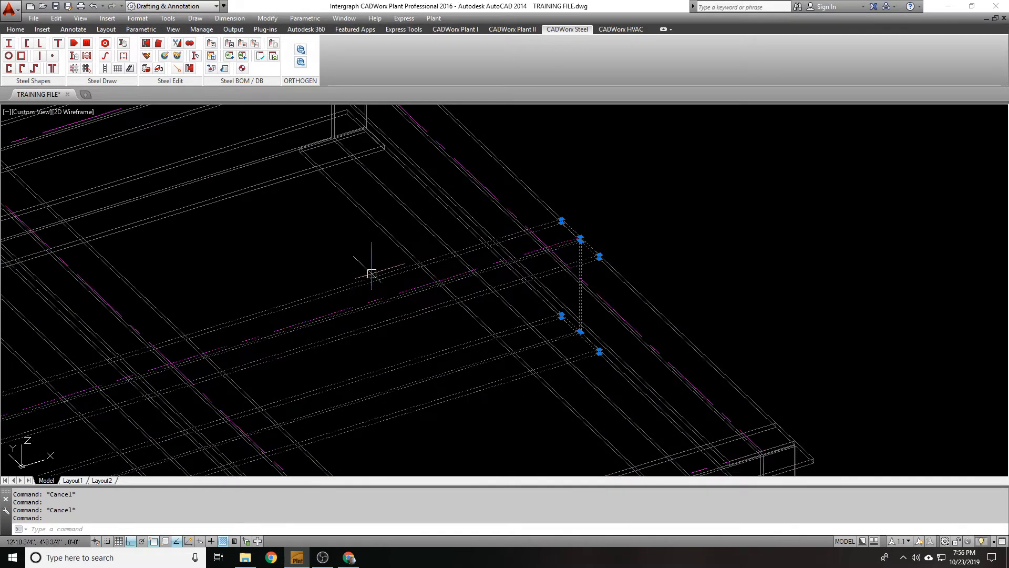
left_click(580, 240)
scroll(557, 242, "up", 3)
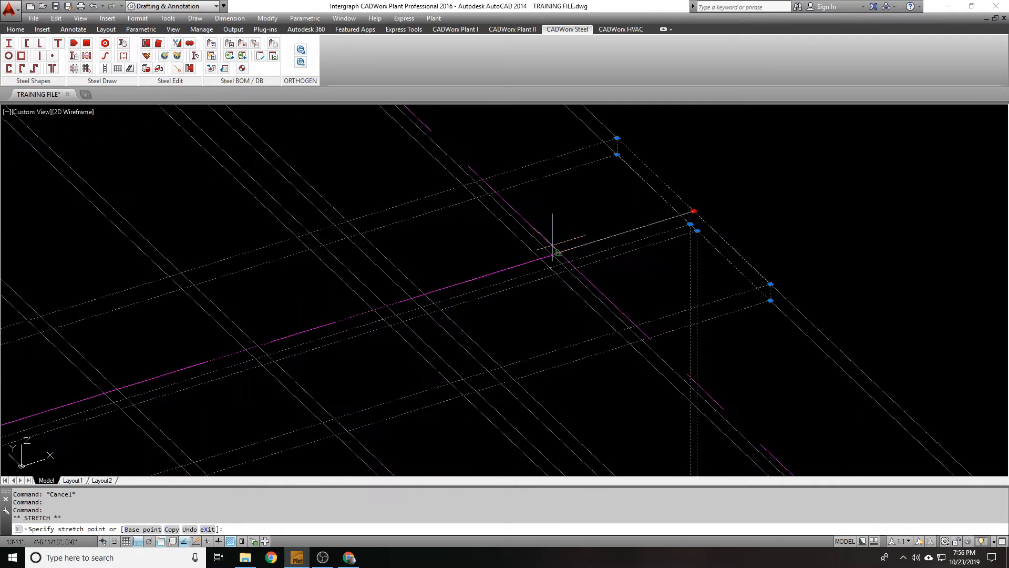
left_click(553, 250)
scroll(741, 205, "down", 6)
key("Escape")
scroll(543, 226, "up", 4)
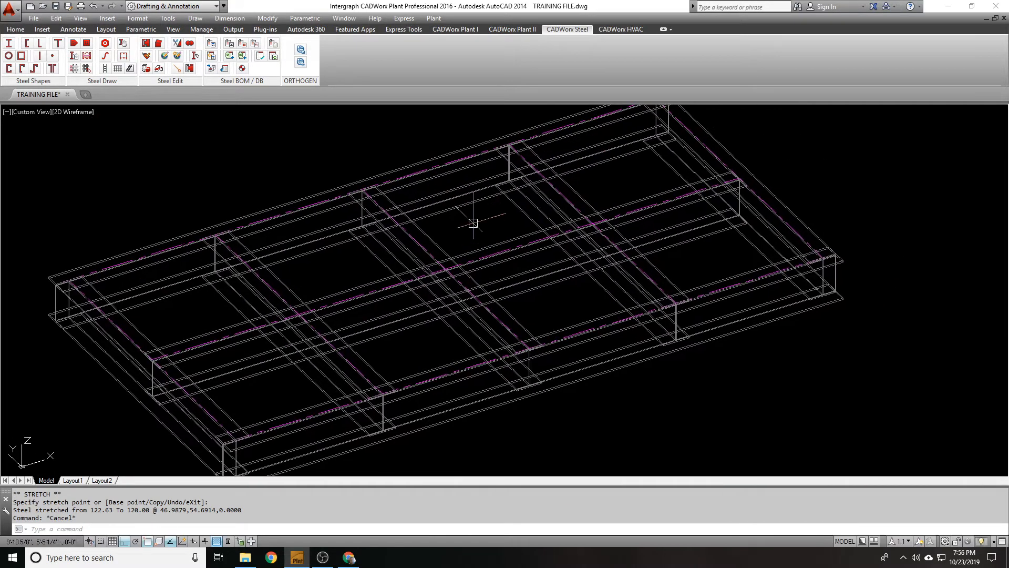
scroll(455, 221, "down", 5)
left_click(342, 216)
left_click(279, 303)
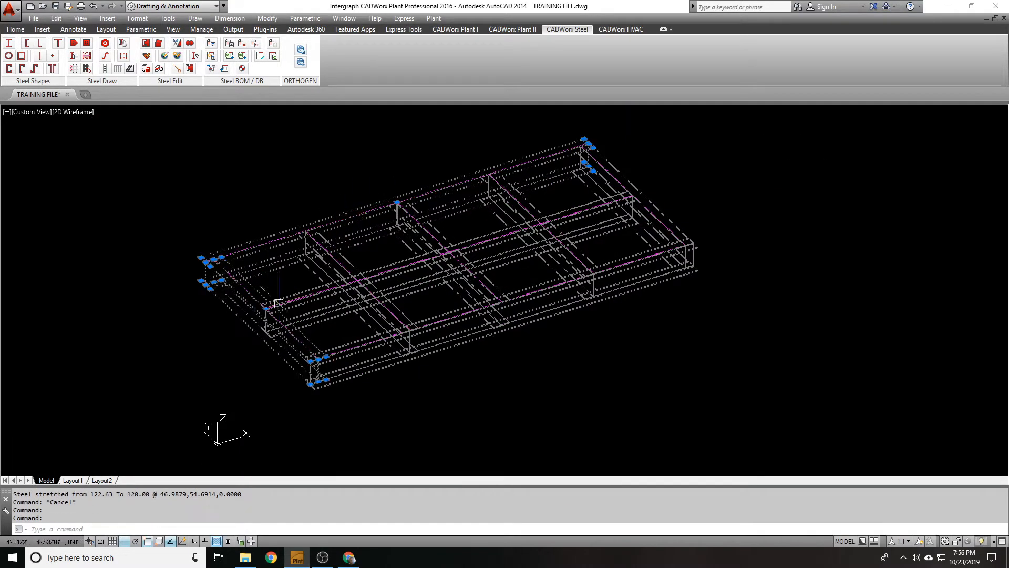
left_click(367, 344)
key("Escape")
left_click(412, 310)
key("Escape")
left_click(411, 273)
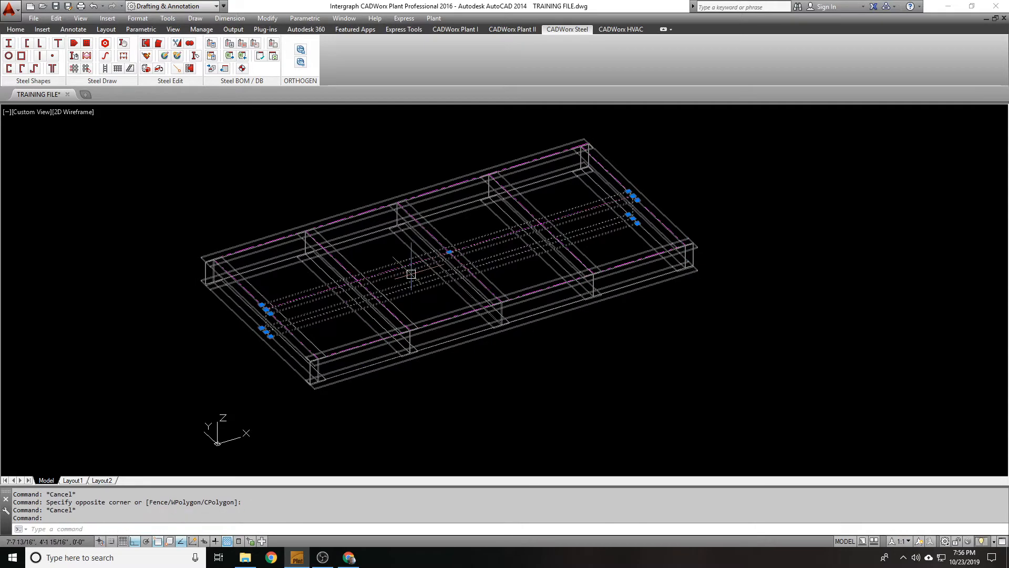
key("Escape")
left_click(387, 275)
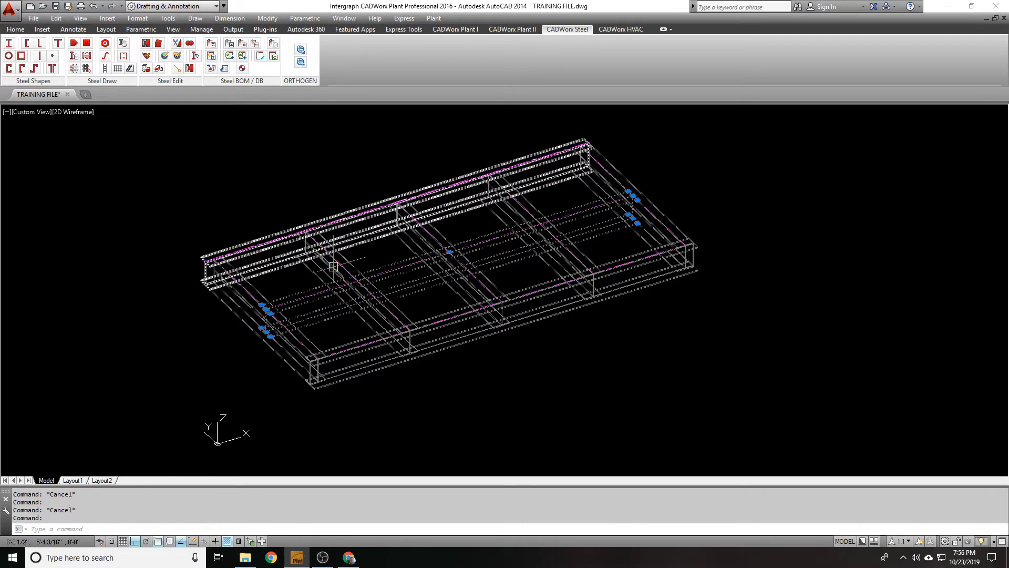
key("Escape")
left_click(347, 268)
left_click(439, 234)
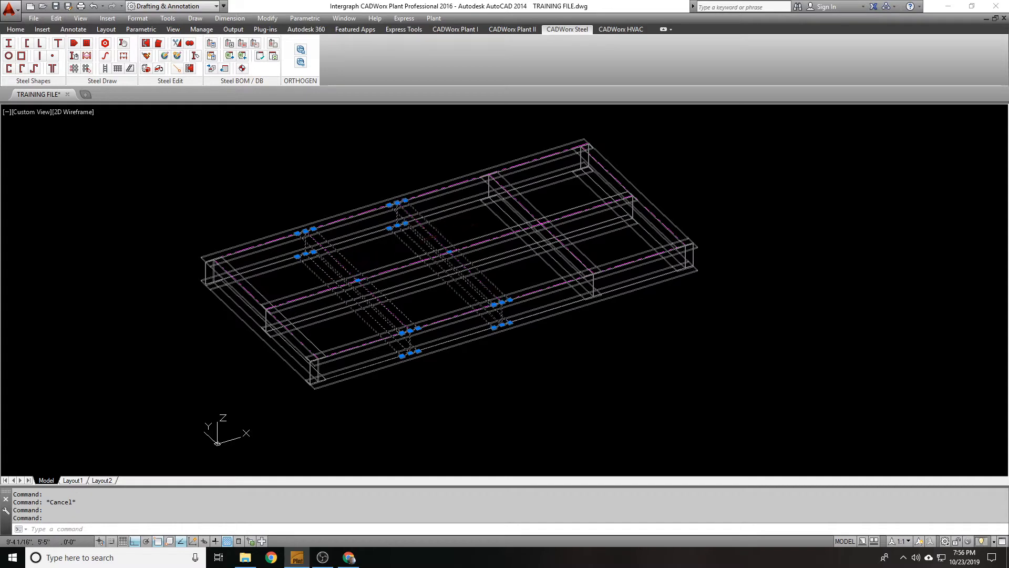
key("Escape")
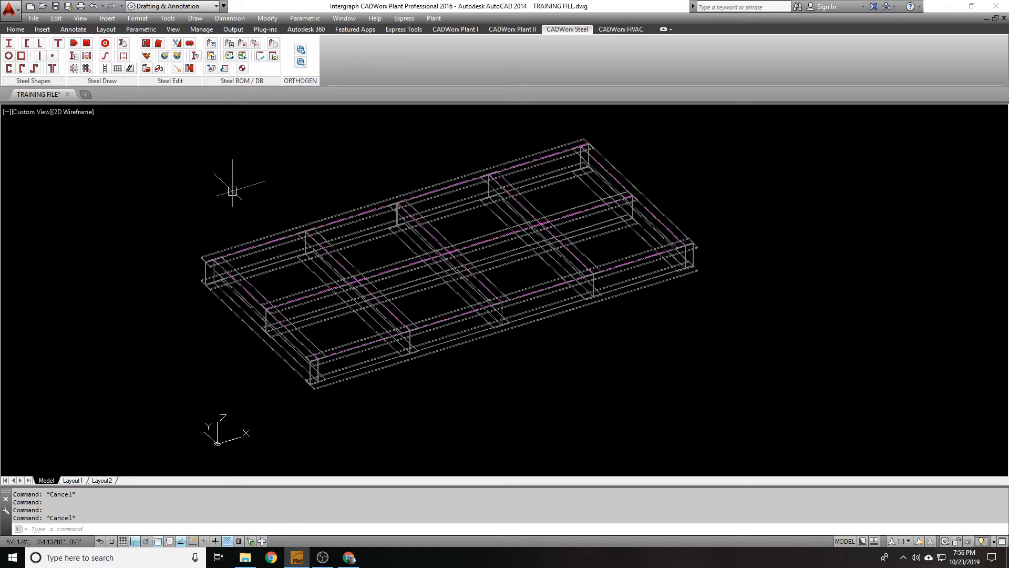
- Cope the low-X short end beam against the back long beam as coping boundary, using the Welded coping type
scroll(244, 186, "up", 6)
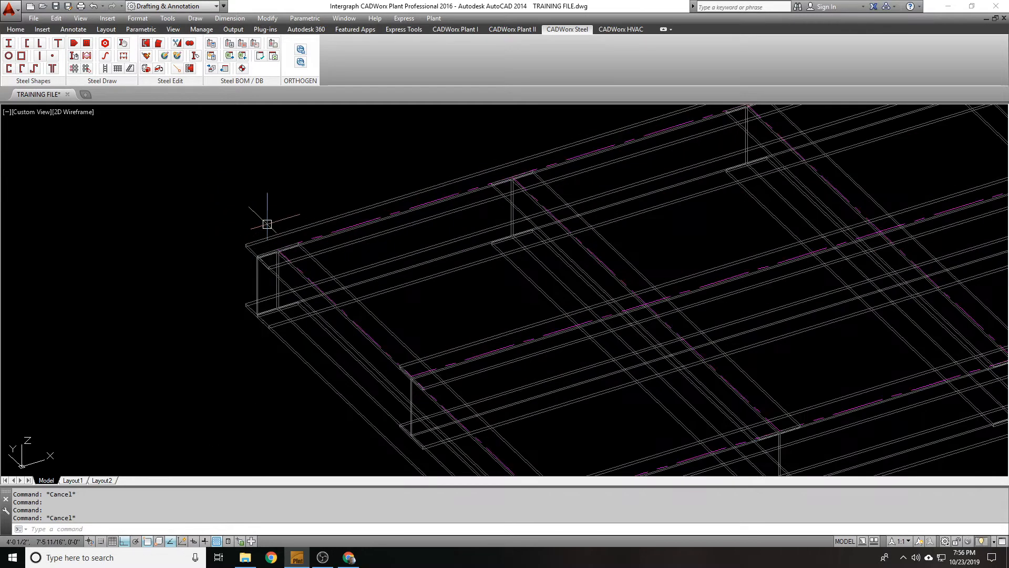
scroll(266, 196, "up", 2)
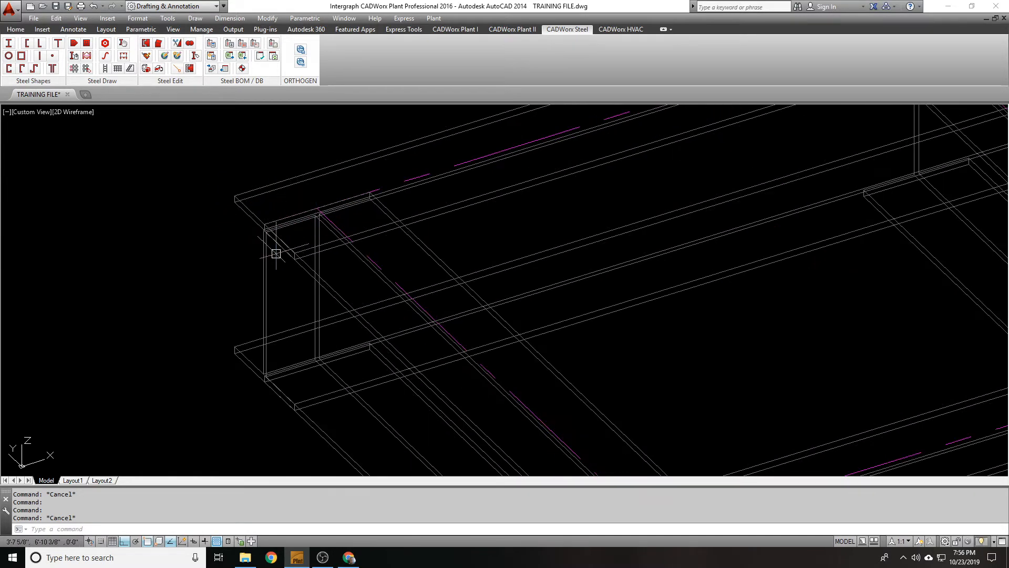
left_click(292, 285)
scroll(189, 310, "down", 2)
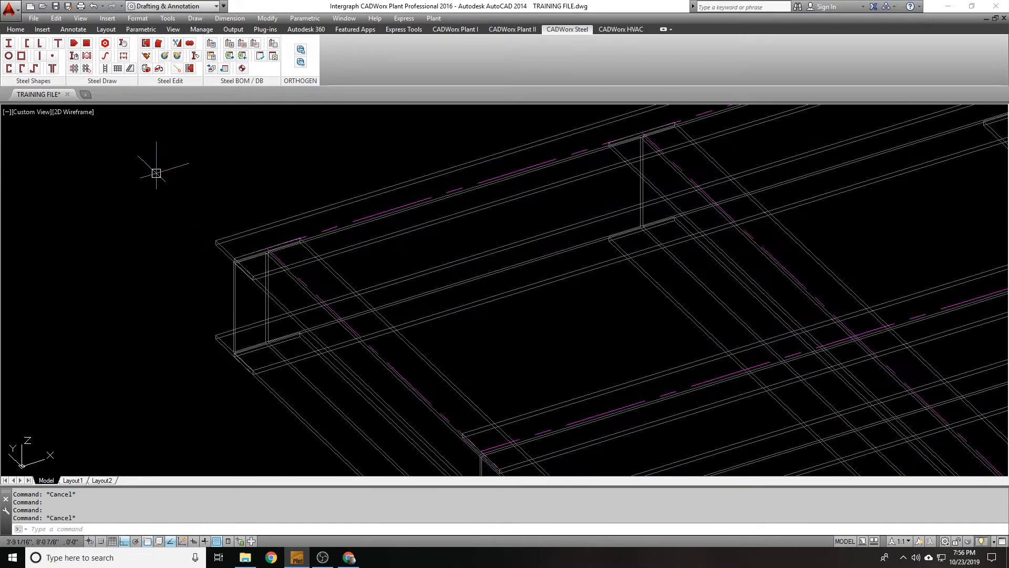
left_click(145, 44)
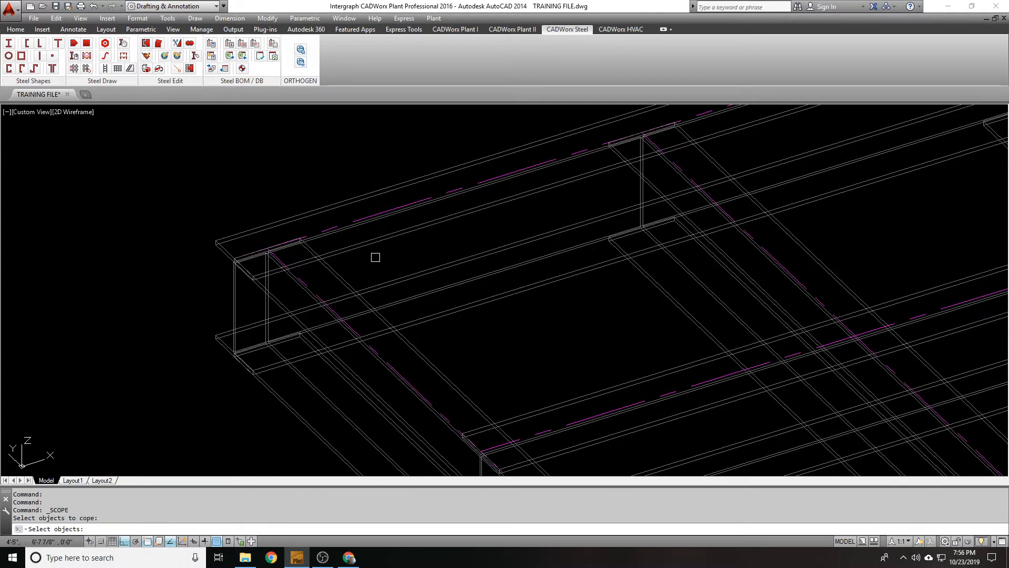
left_click(336, 268)
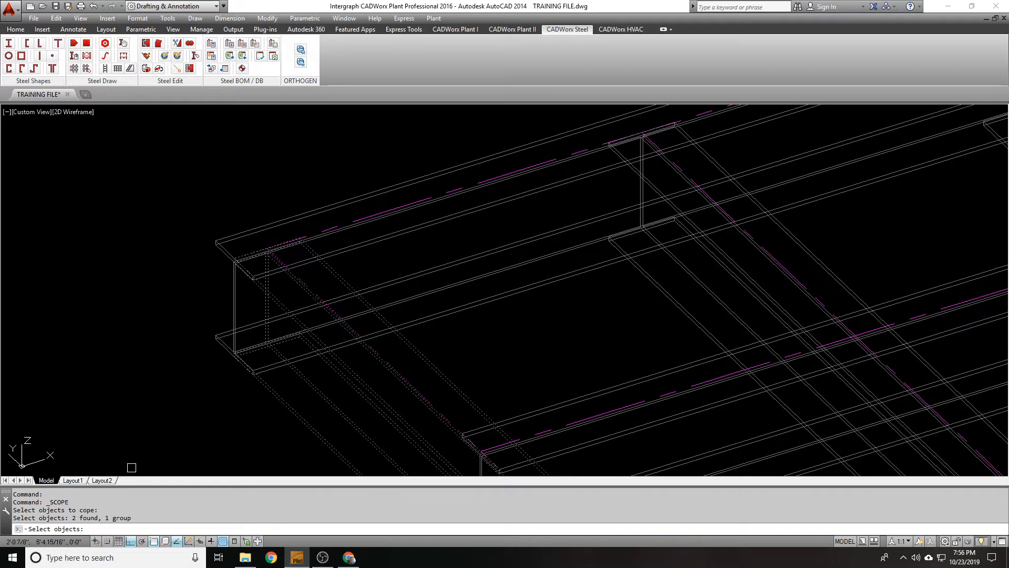
key("Return")
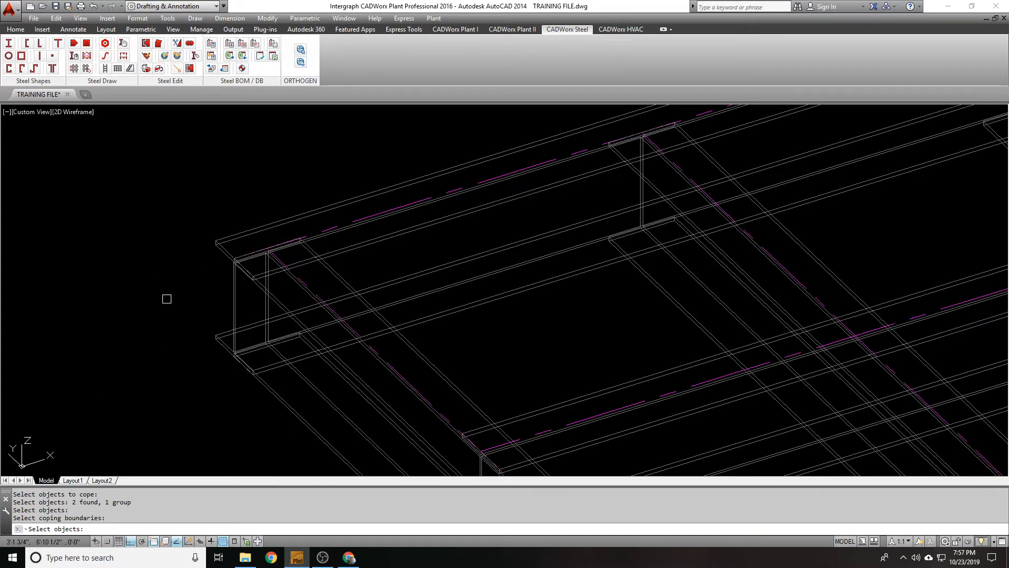
scroll(167, 263, "down", 1)
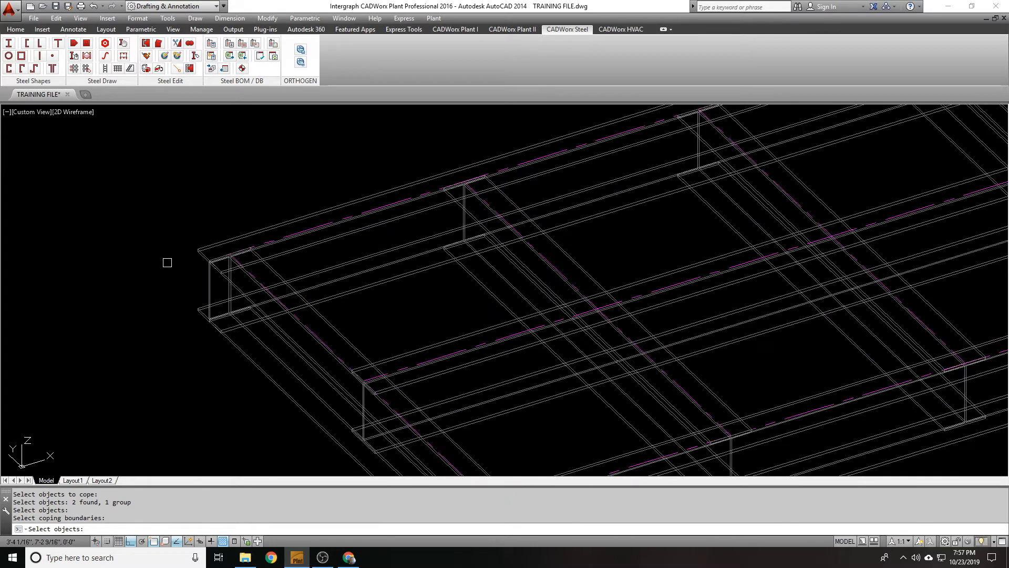
middle_click_drag(183, 244, 160, 270)
scroll(189, 265, "up", 4)
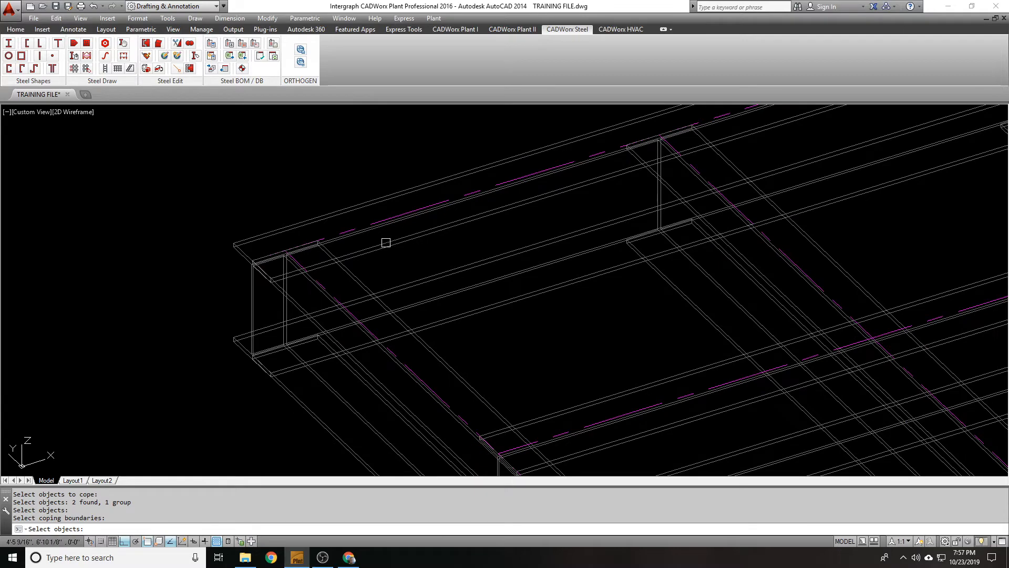
left_click(392, 240)
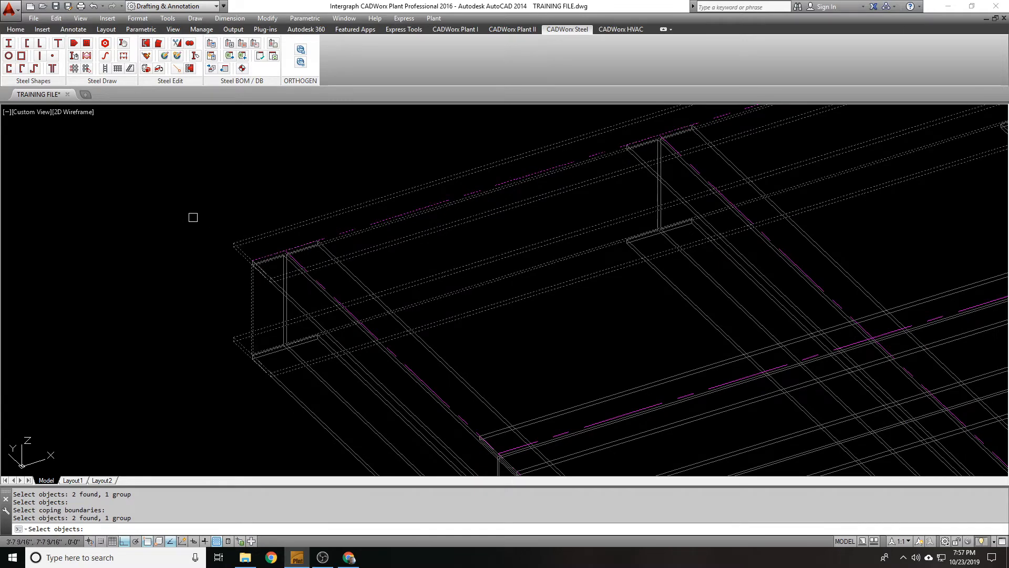
scroll(198, 239, "up", 4)
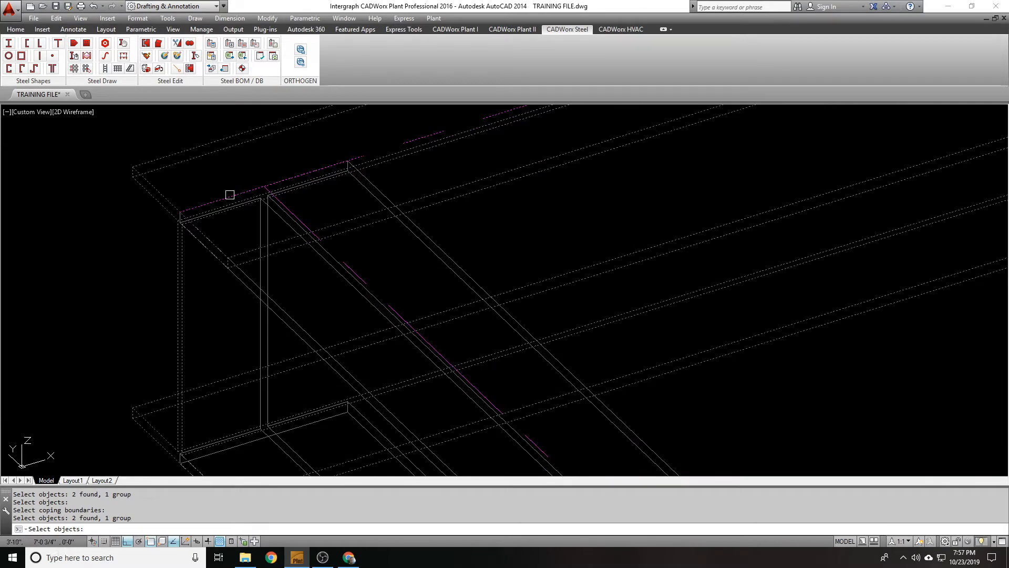
middle_click_drag(251, 295, 265, 87)
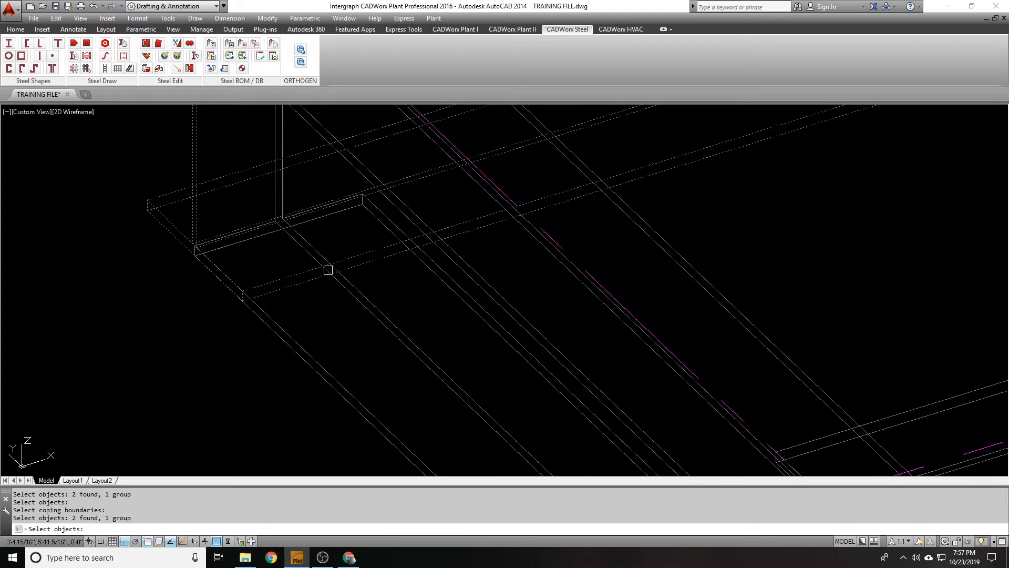
middle_click_drag(267, 289, 279, 323)
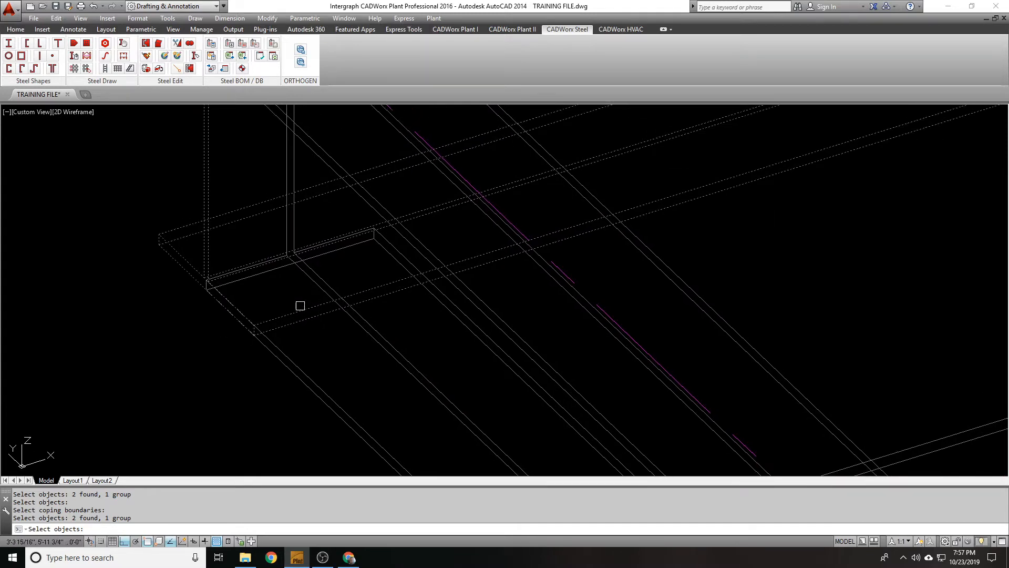
scroll(300, 306, "down", 2)
middle_click_drag(300, 306, 280, 359)
scroll(252, 200, "up", 2)
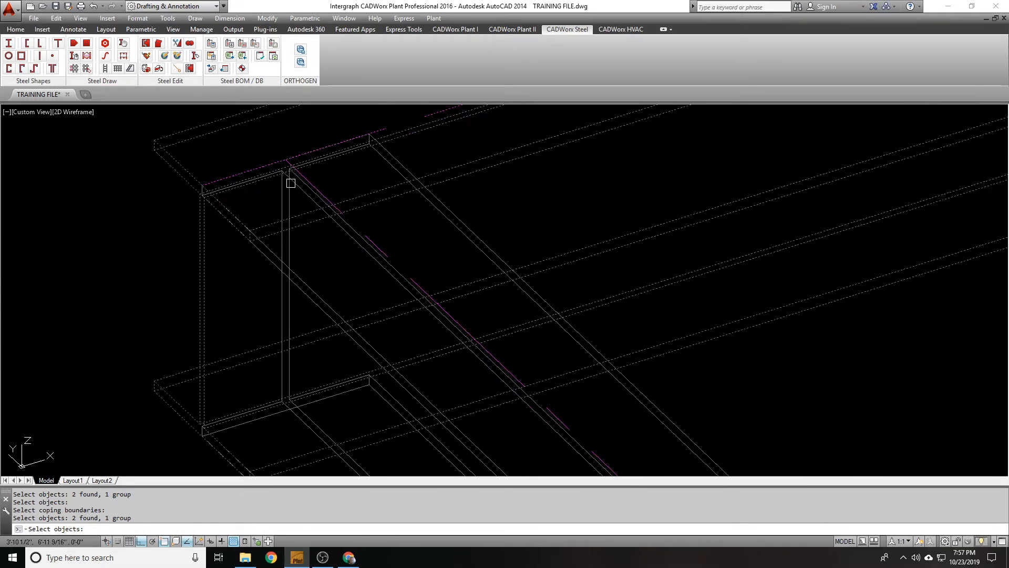
scroll(217, 239, "down", 2)
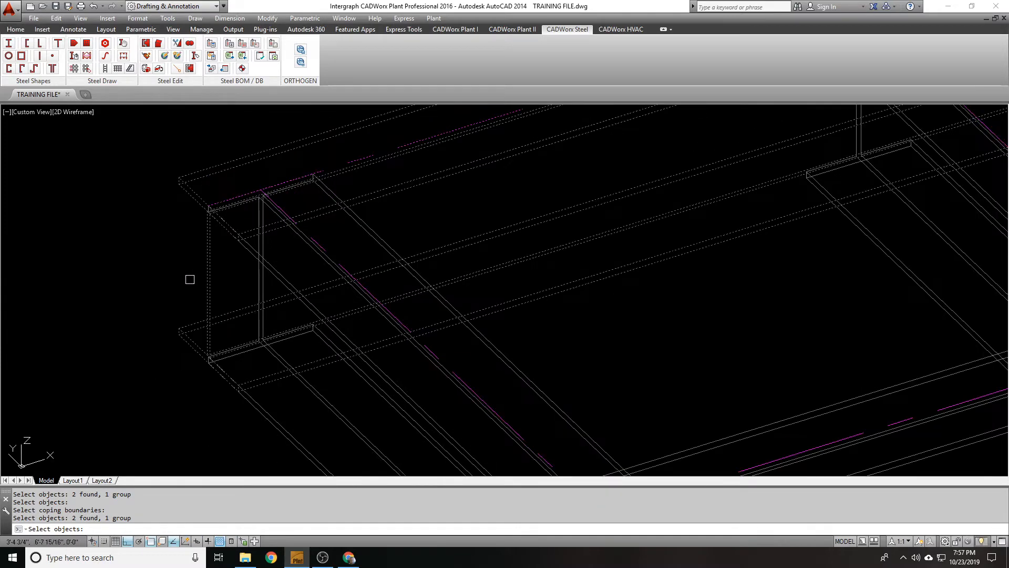
key("Return")
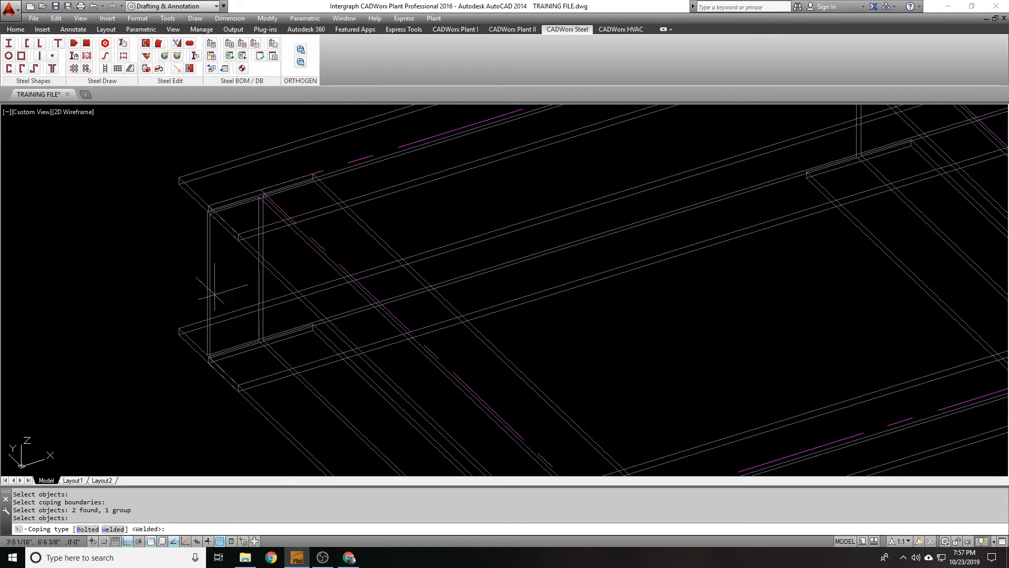
key("Return")
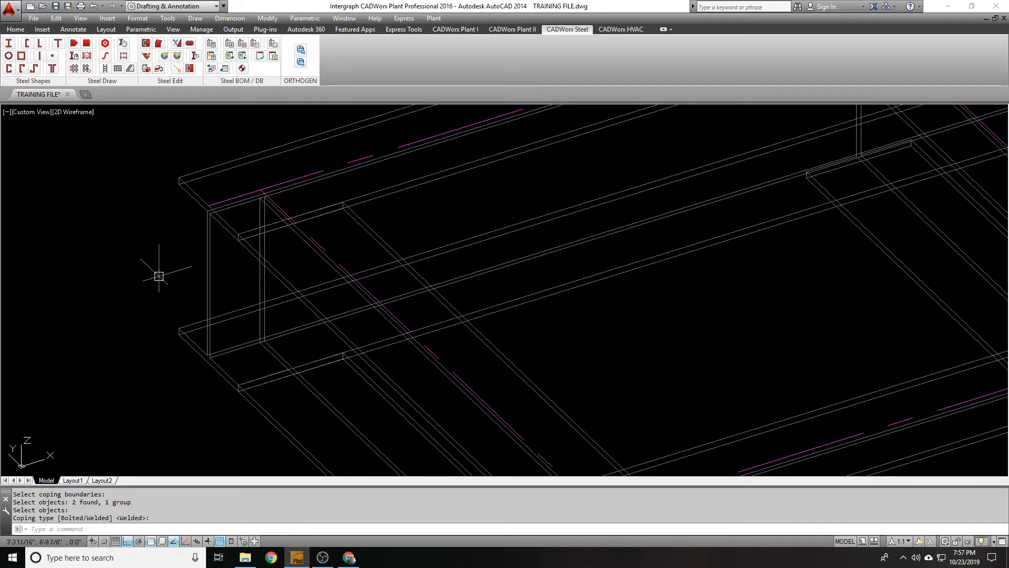
middle_click_drag(158, 275, 191, 293, "shift")
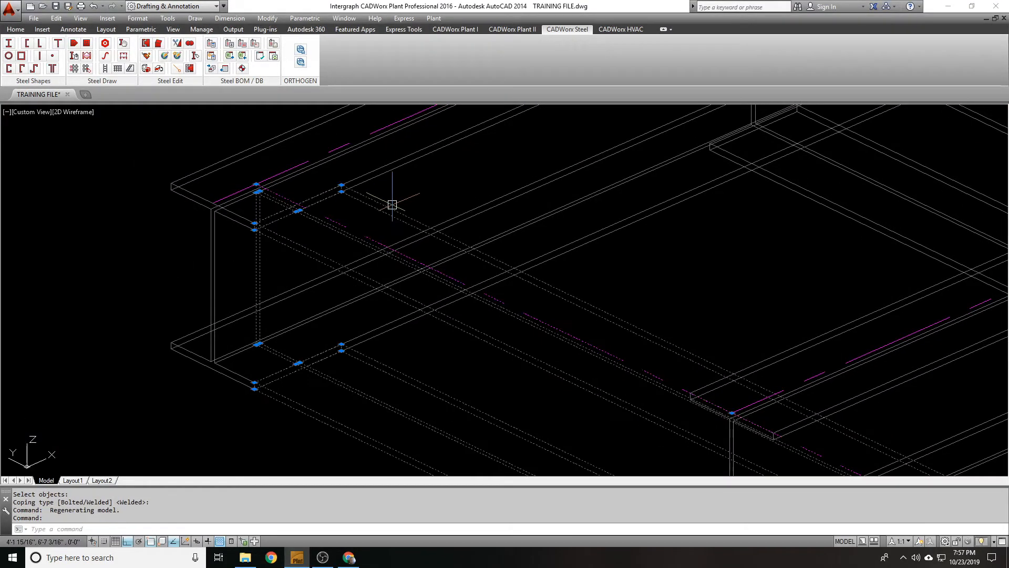
- Move the low-X short end beam out of the frame to expose its welded cope and undo the move
middle_click_drag(255, 349, 319, 265)
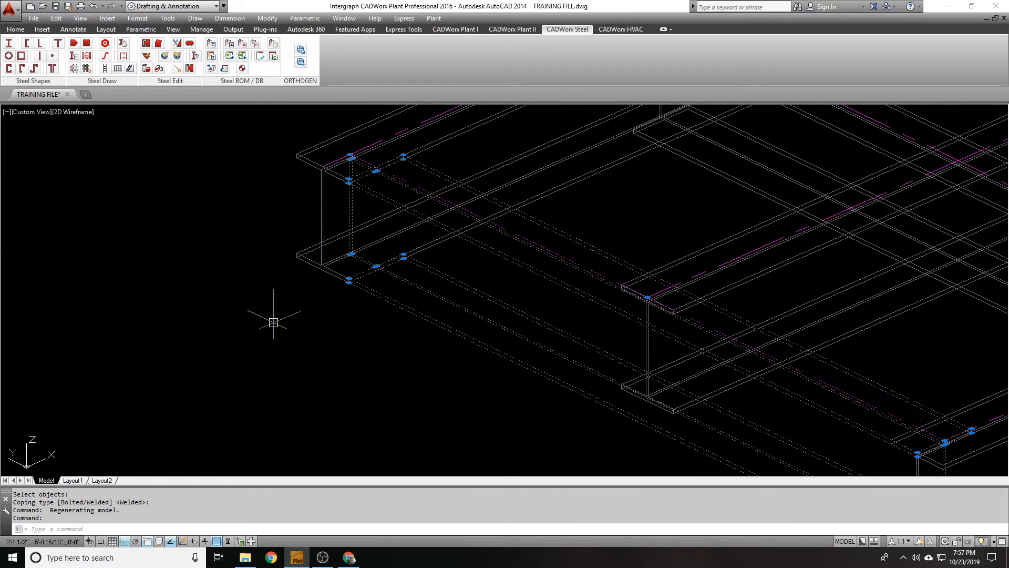
type("m")
key("Return")
left_click(301, 322)
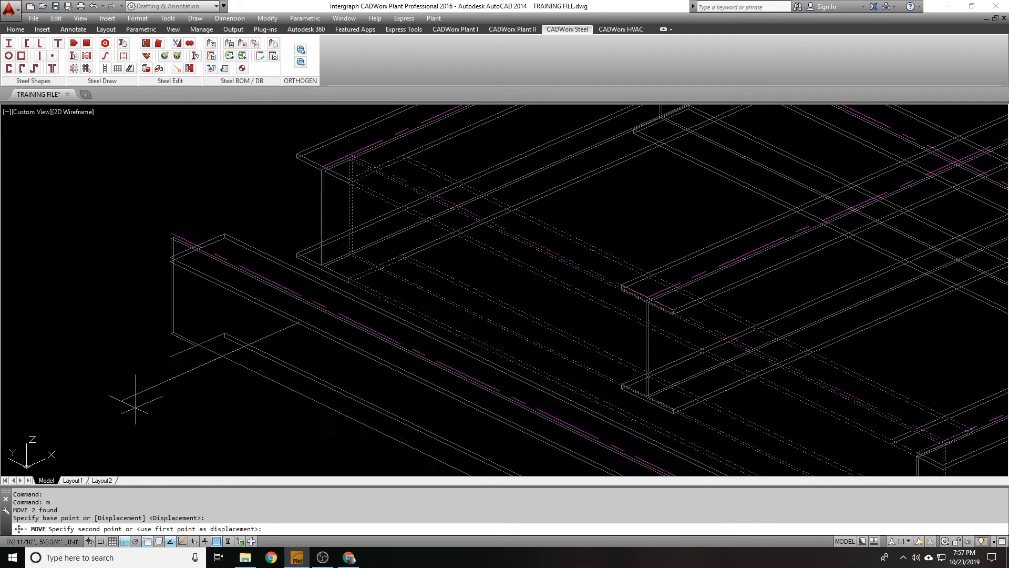
mouse_move(192, 326)
middle_mouse_down("shift")
mouse_move(290, 287)
mouse_move(184, 331)
middle_mouse_up("shift")
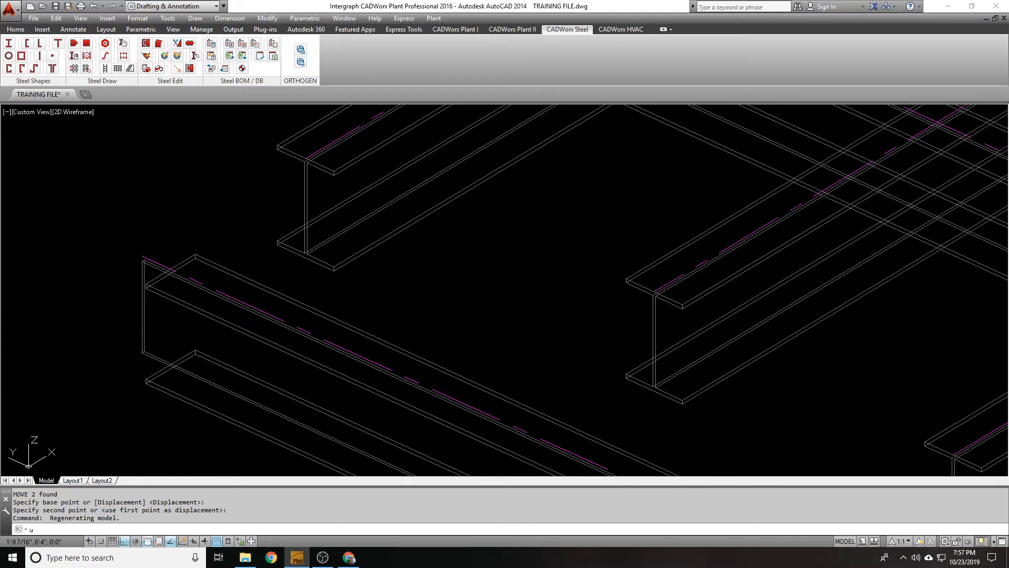
key("Return")
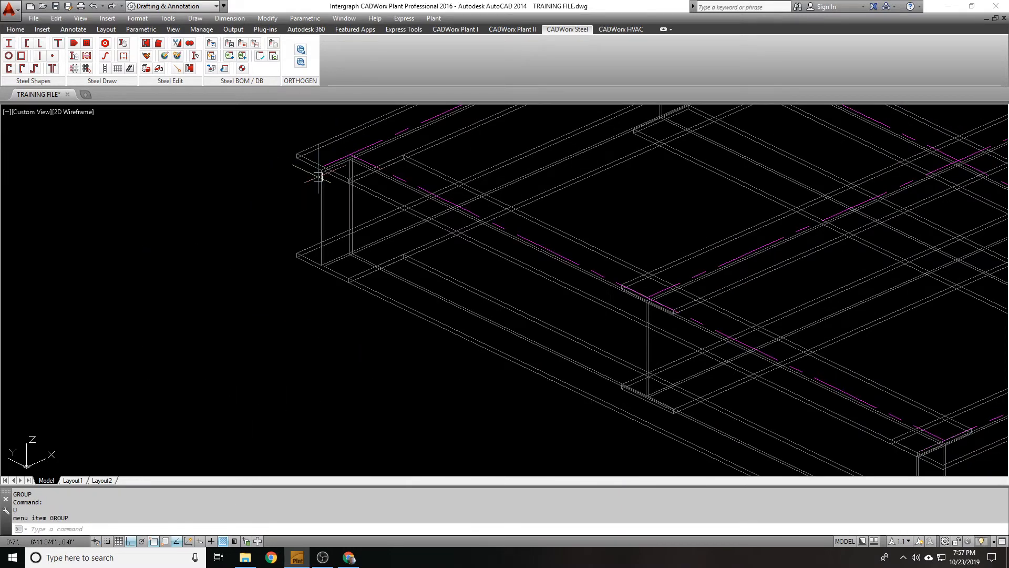
- Examine the welded cope where the low-X short end beam meets the back long beam
scroll(318, 177, "up", 5)
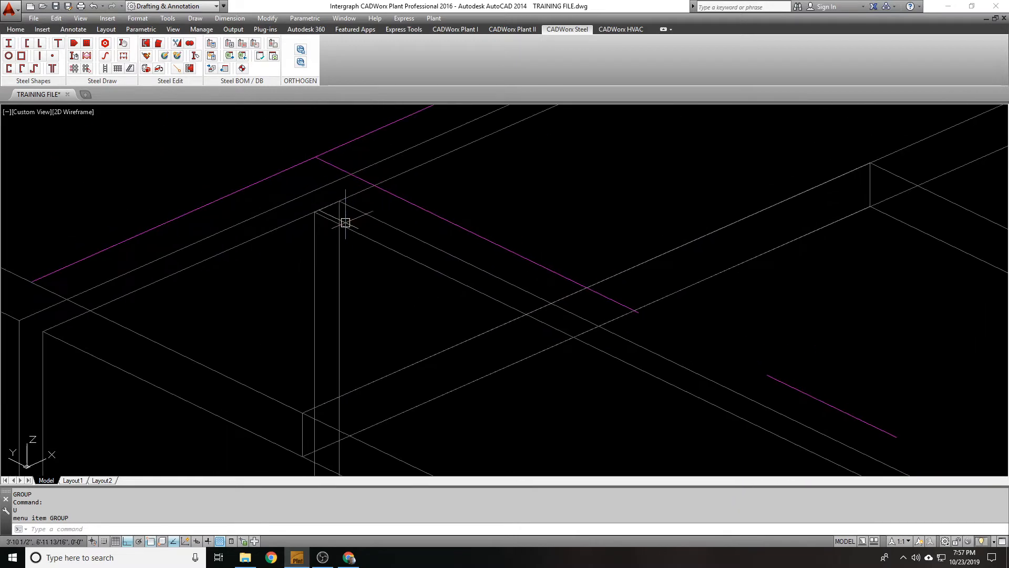
scroll(295, 219, "up", 2)
scroll(247, 165, "up", 2)
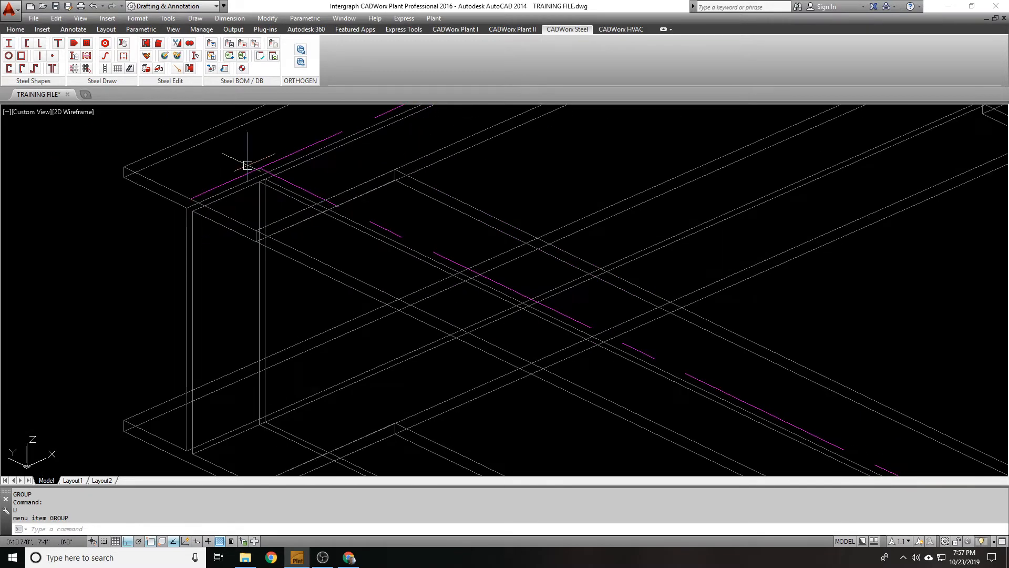
middle_click_drag(255, 270, 271, 204)
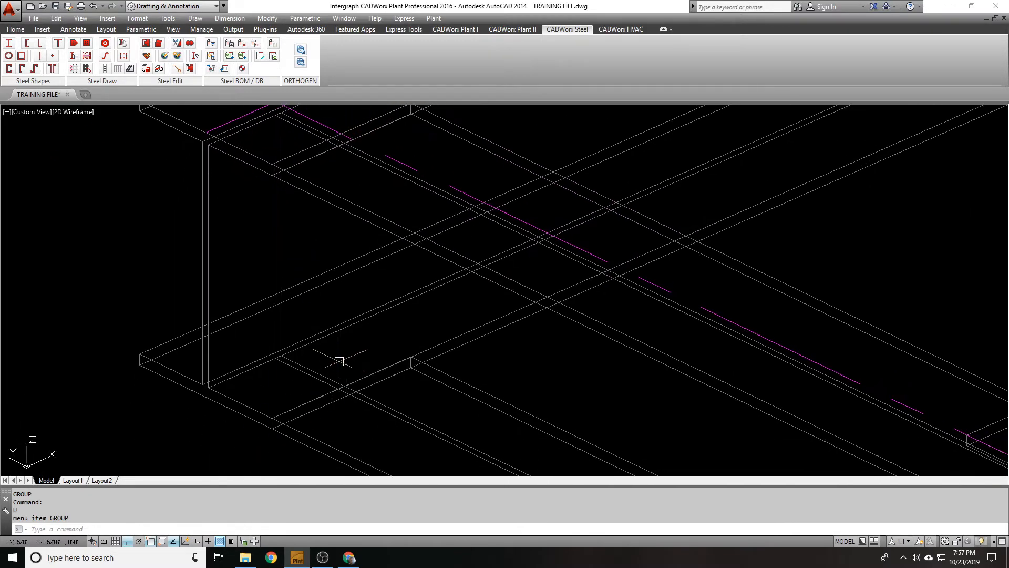
scroll(338, 361, "down", 3)
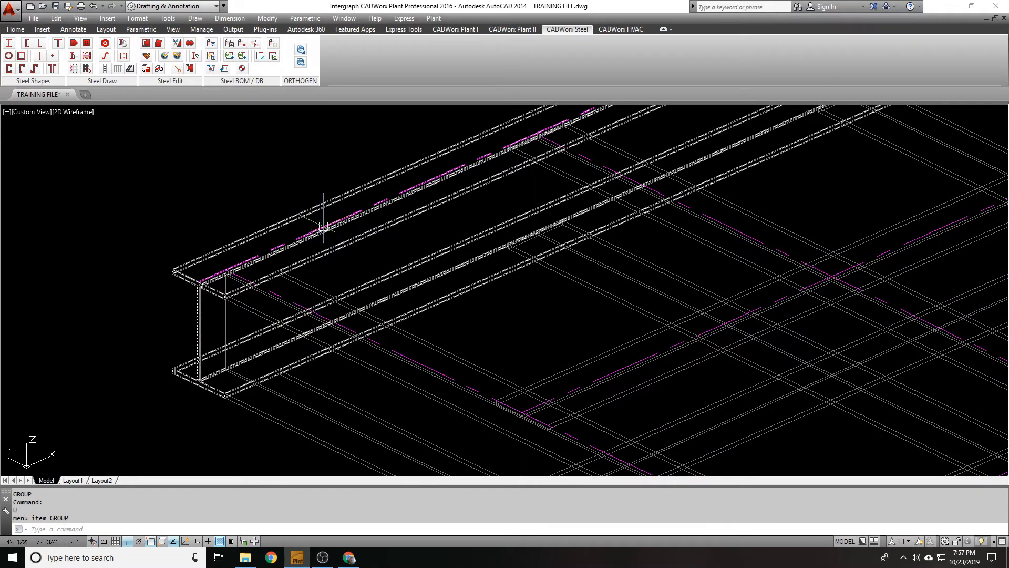
mouse_move(323, 226)
scroll(323, 226, "down", 3)
scroll(410, 297, "up", 3)
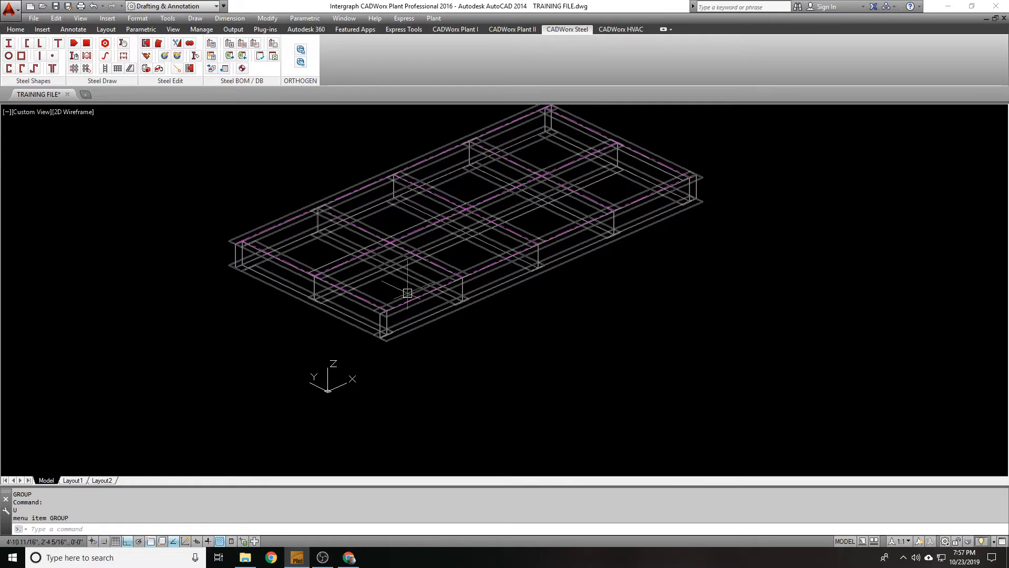
- Change the front long beam's member size to W10X33, keeping the centerline location at Top
double_click(404, 308)
scroll(452, 222, "down", 4)
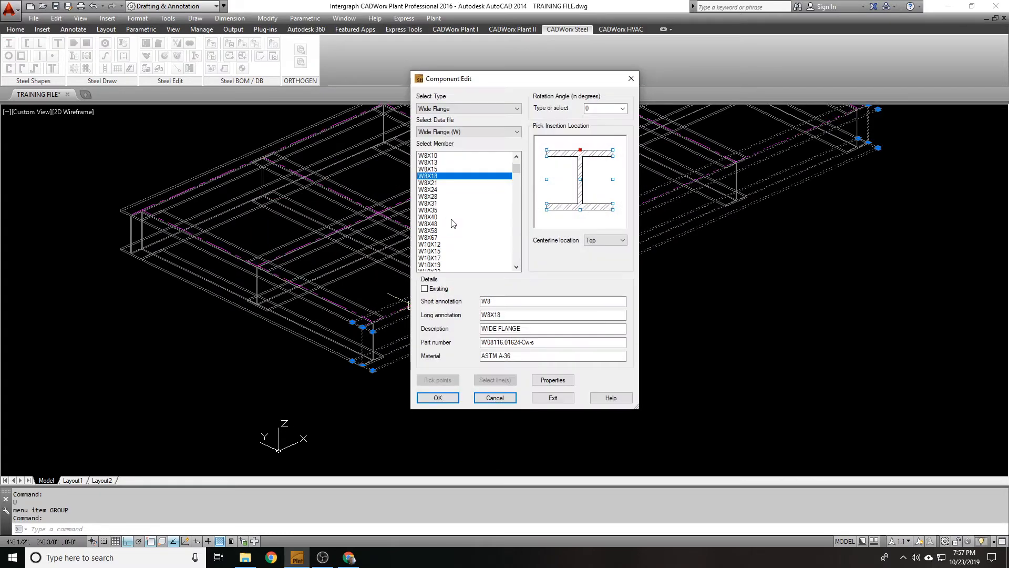
left_click(457, 252)
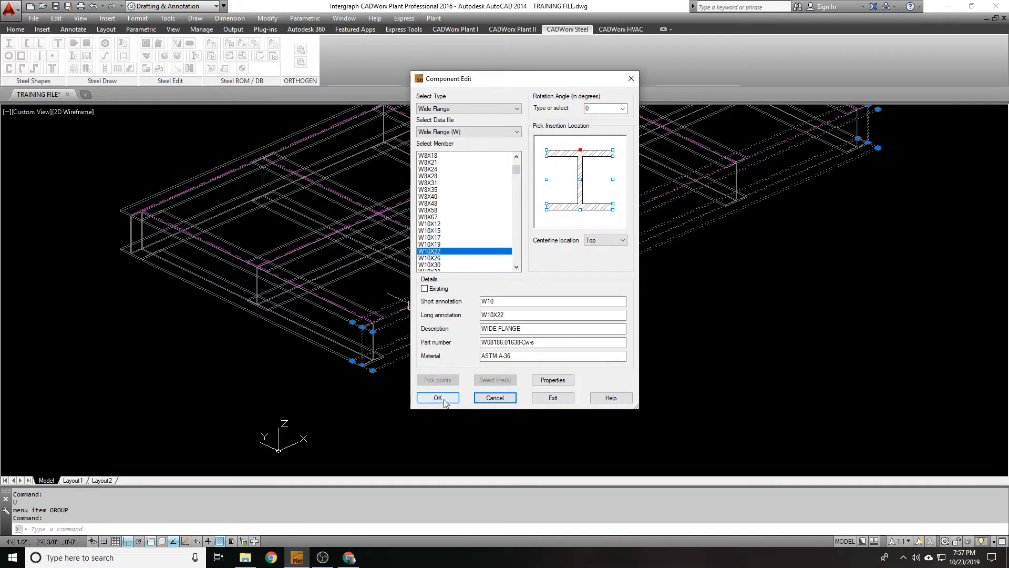
scroll(468, 218, "down", 2)
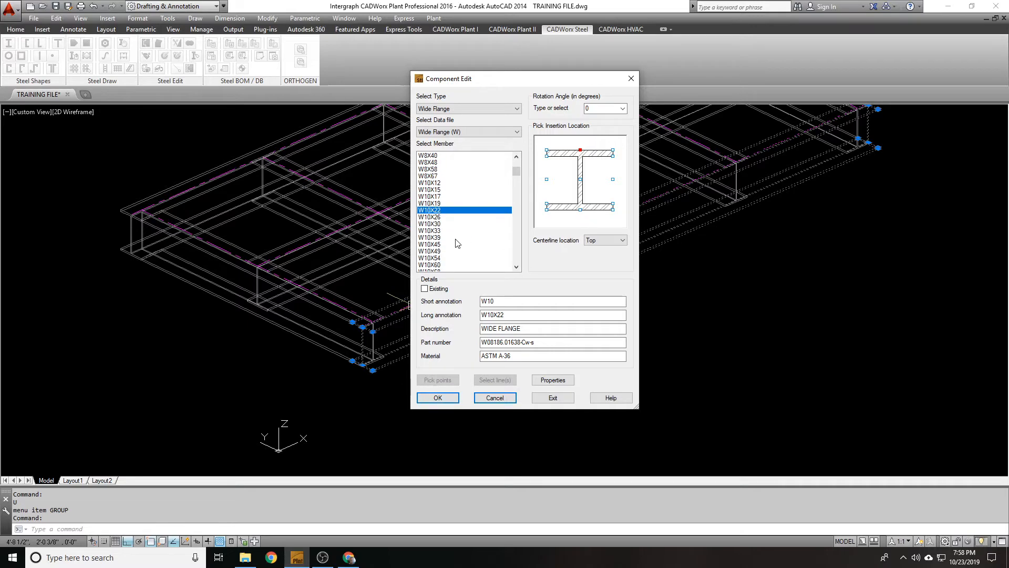
left_click(448, 230)
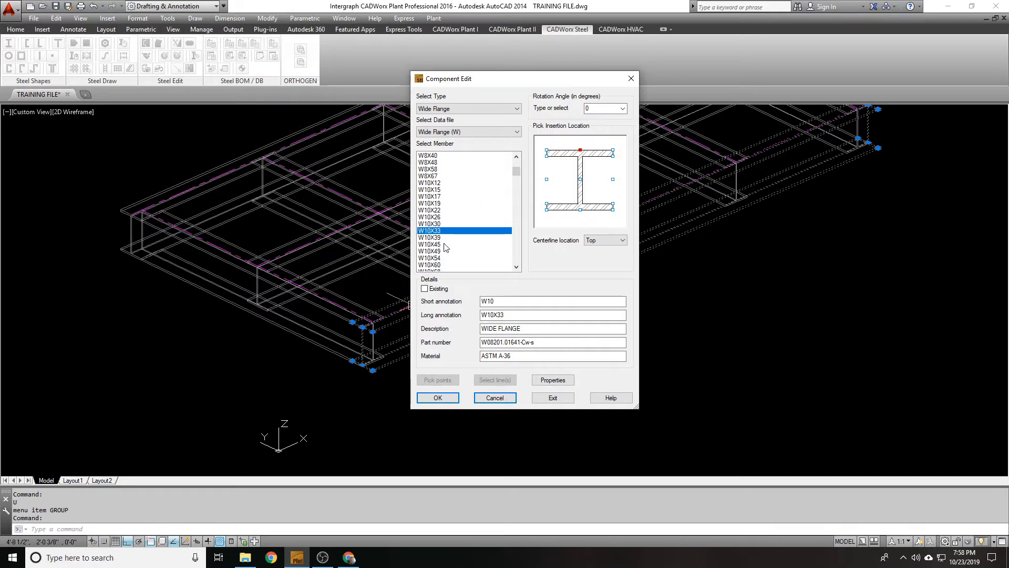
left_click(437, 397)
scroll(421, 243, "up", 5)
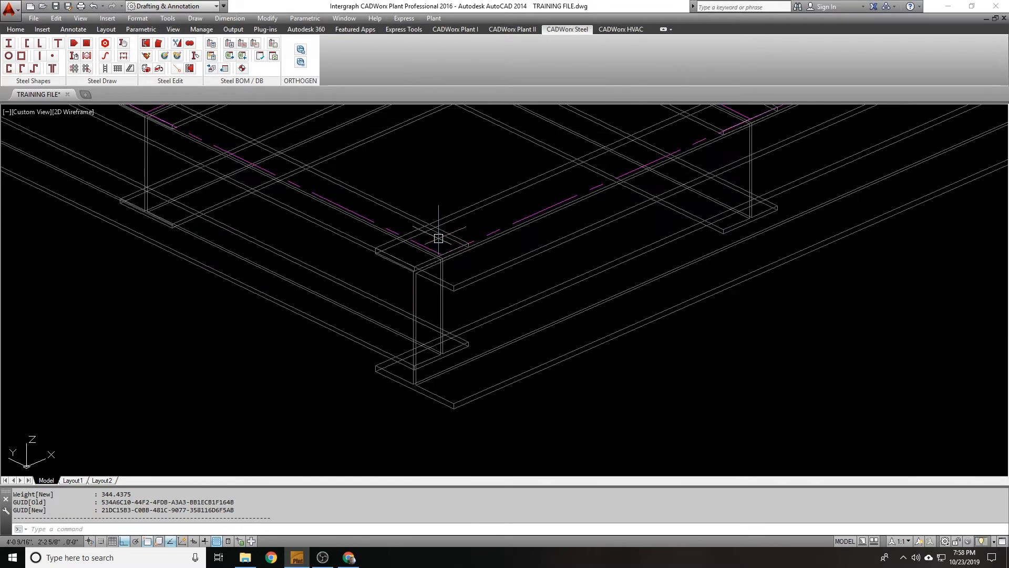
scroll(438, 238, "down", 6)
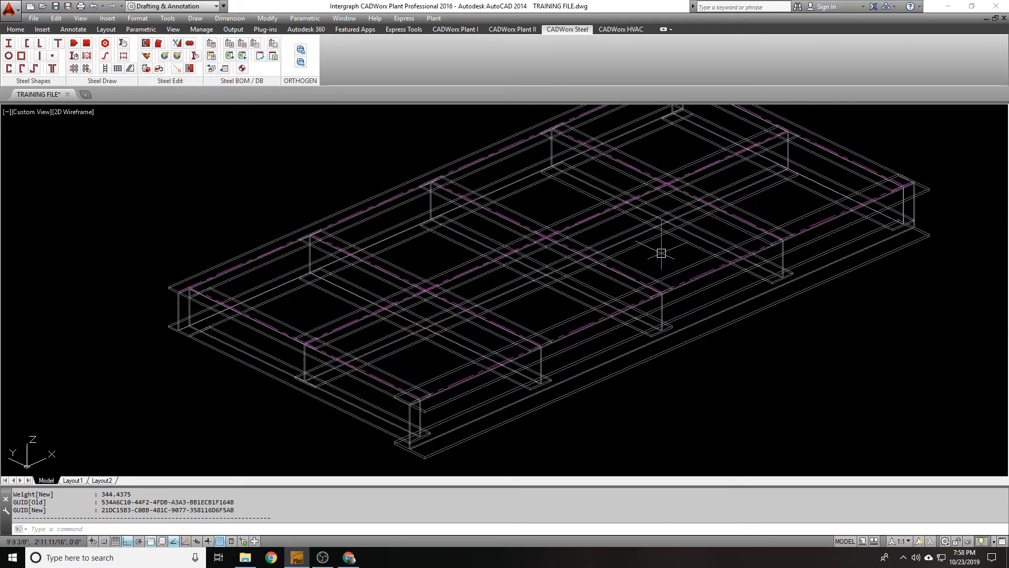
key("Escape")
- Cope the first interior cross member from the low-X end against the back long beam, using the Bolted coping type
scroll(410, 249, "down", 3)
scroll(255, 275, "up", 7)
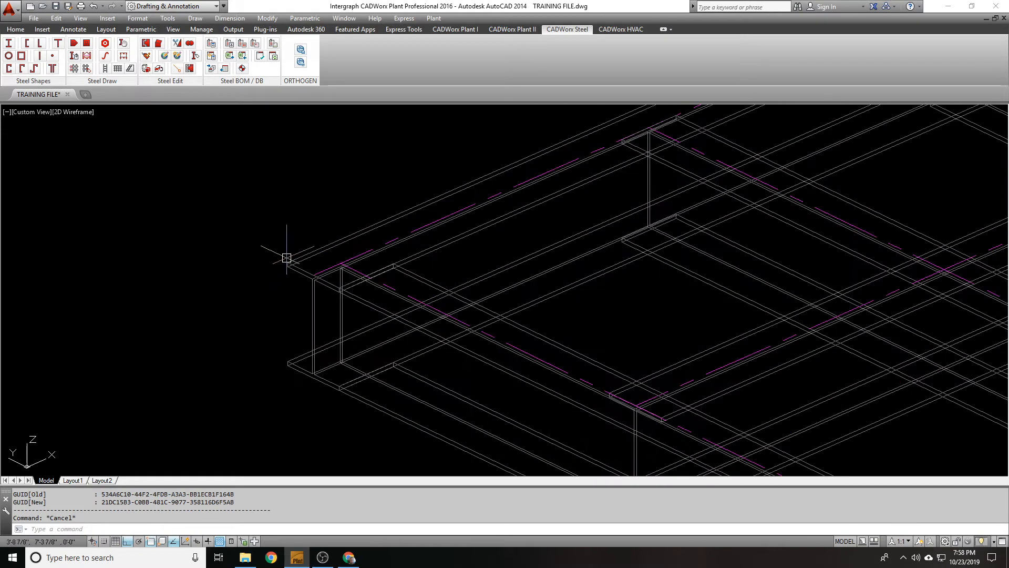
scroll(586, 181, "down", 3)
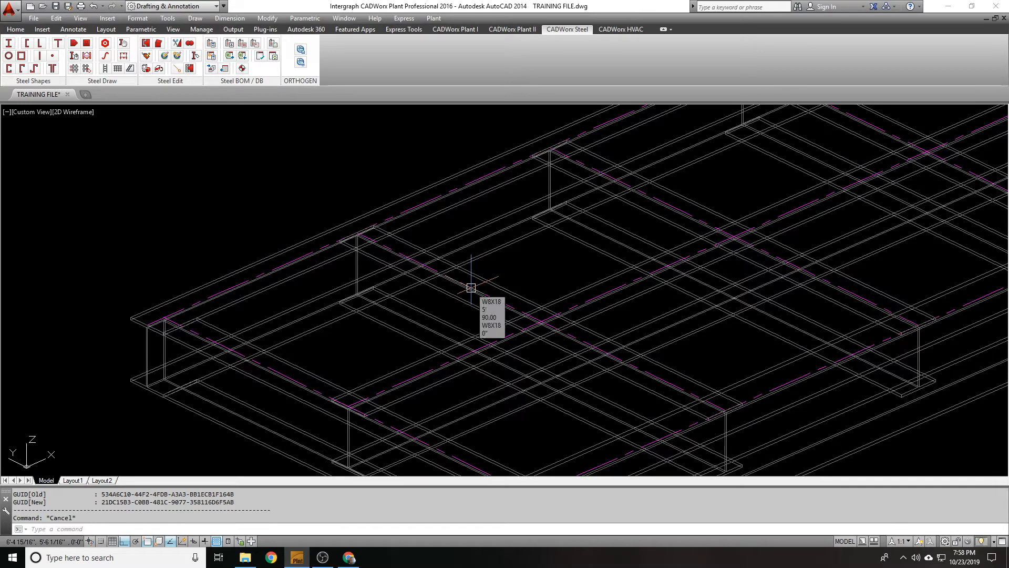
left_click(149, 43)
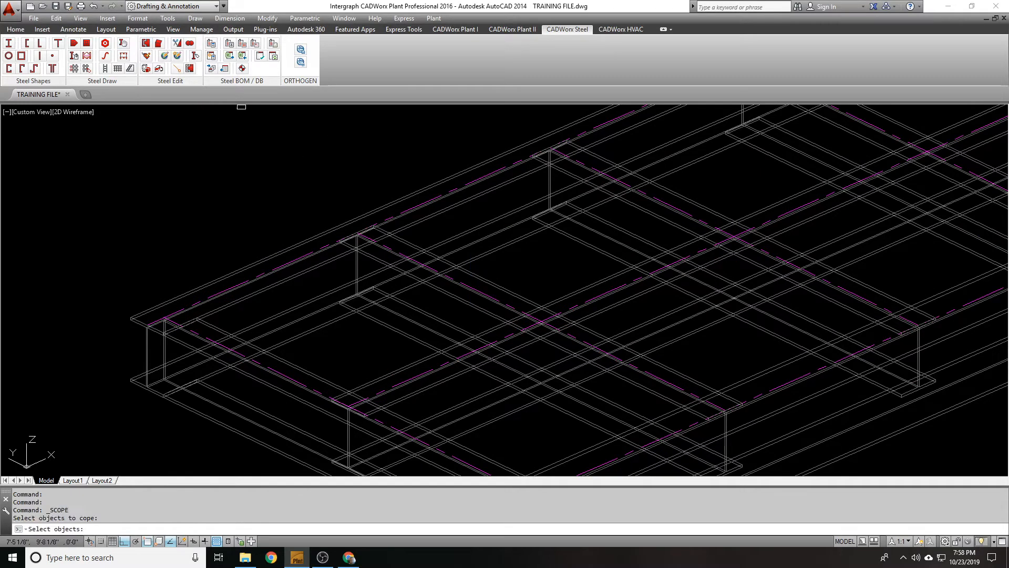
left_click(465, 273)
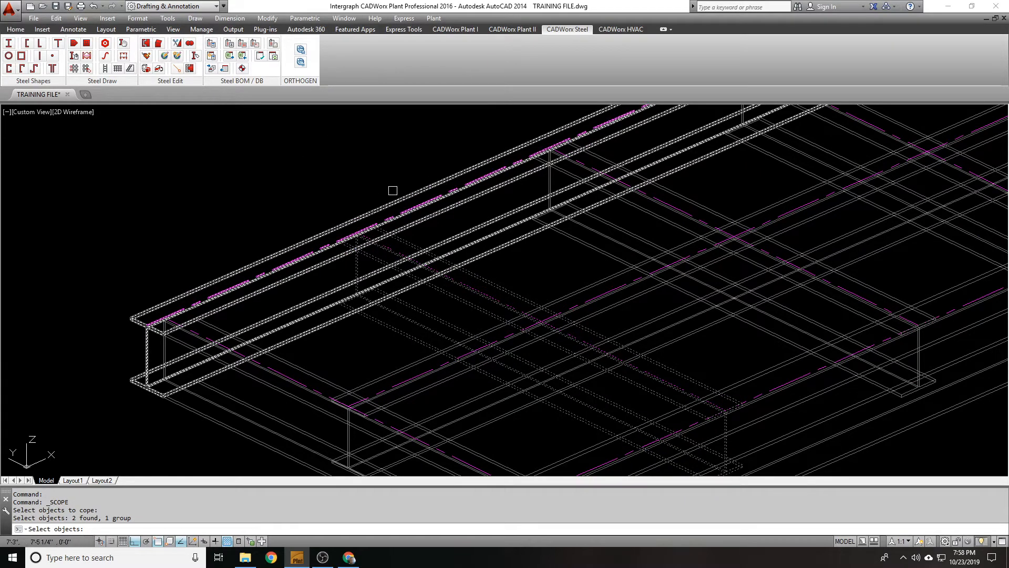
middle_click_drag(468, 156, 442, 167)
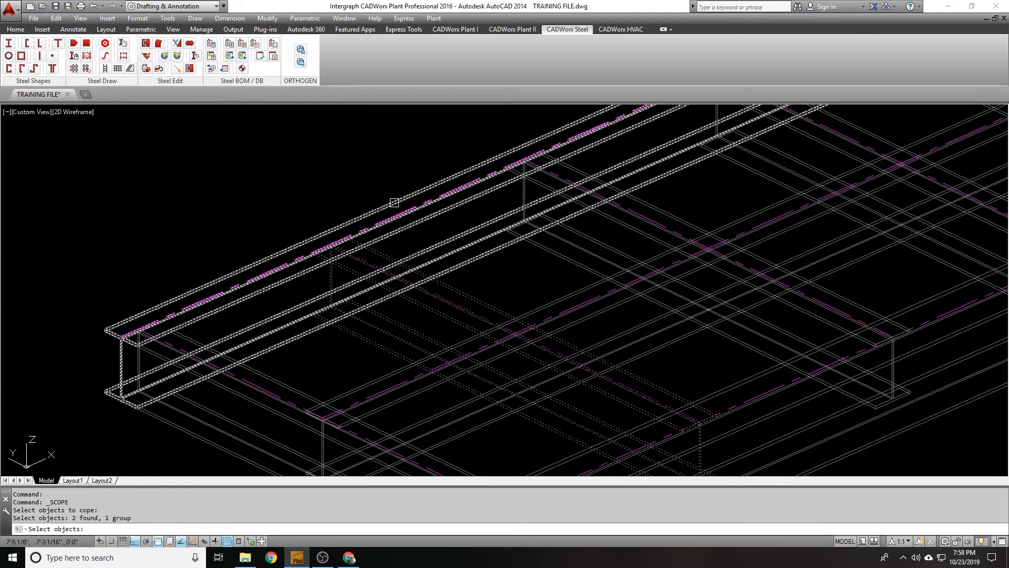
key("Return")
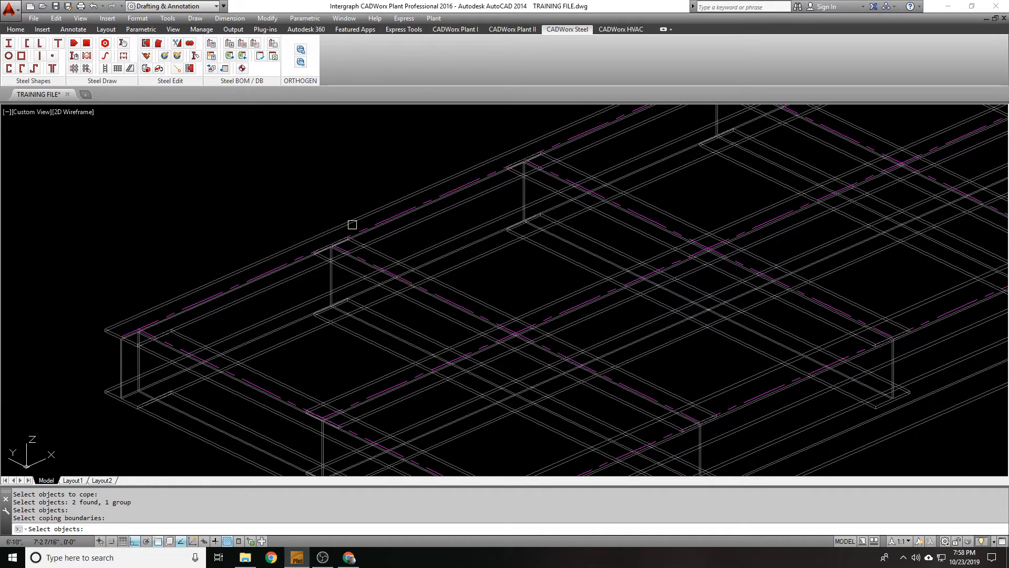
left_click(369, 214)
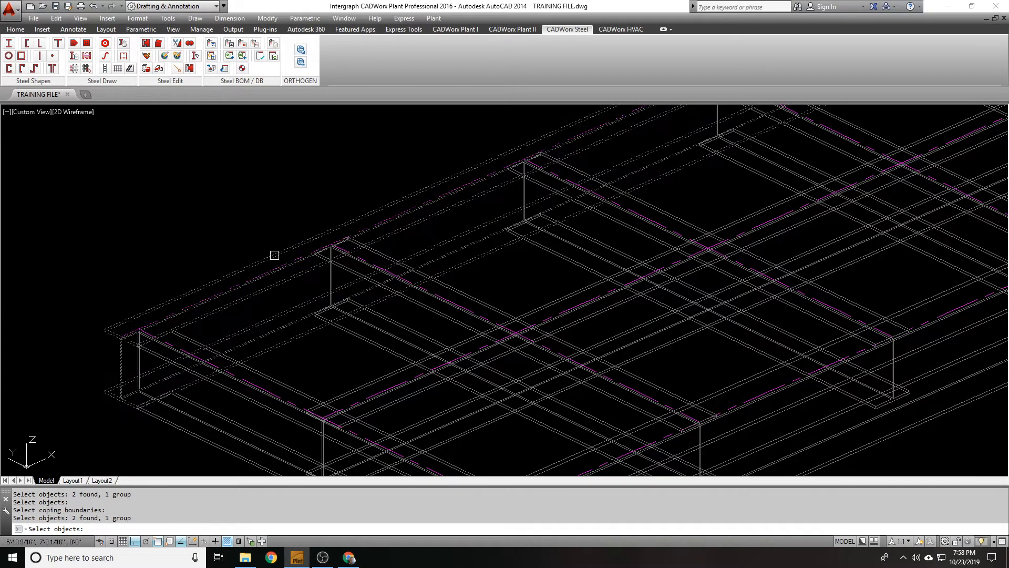
key("Return")
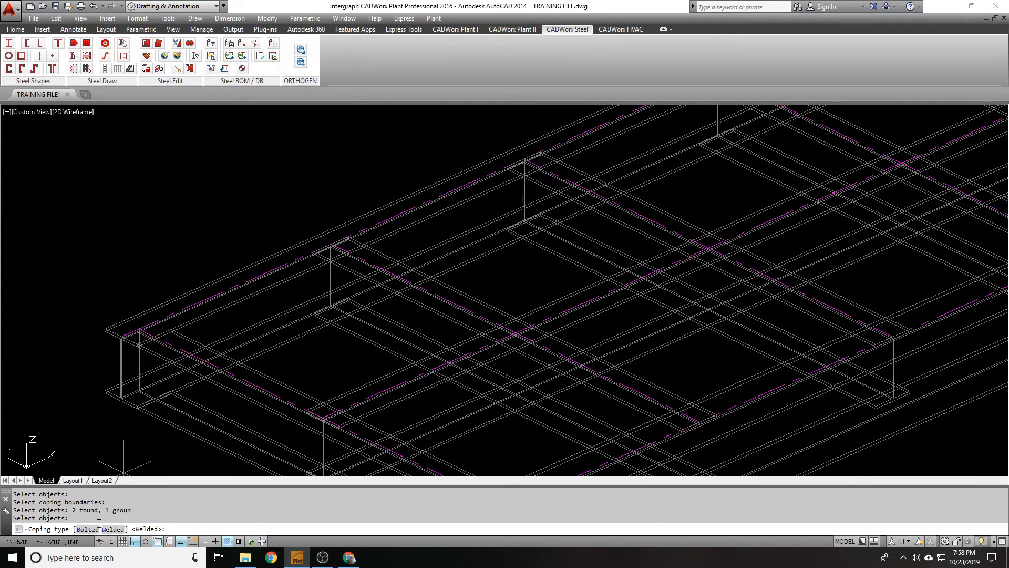
left_click(87, 534)
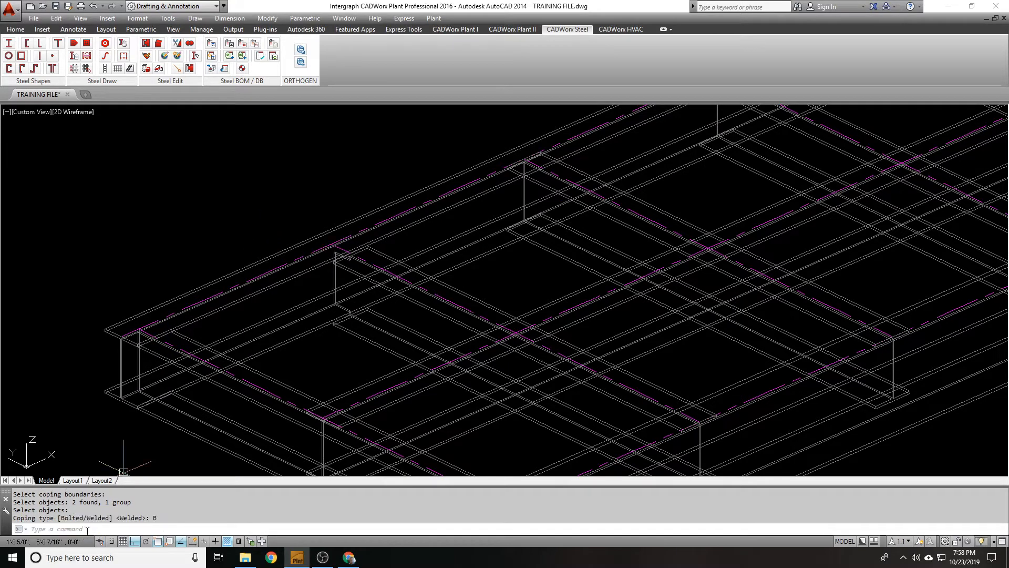
- Examine the bolted cope of the first interior cross member in the Realistic and Conceptual visual styles
scroll(333, 263, "up", 5)
middle_click_drag(320, 373, 340, 299)
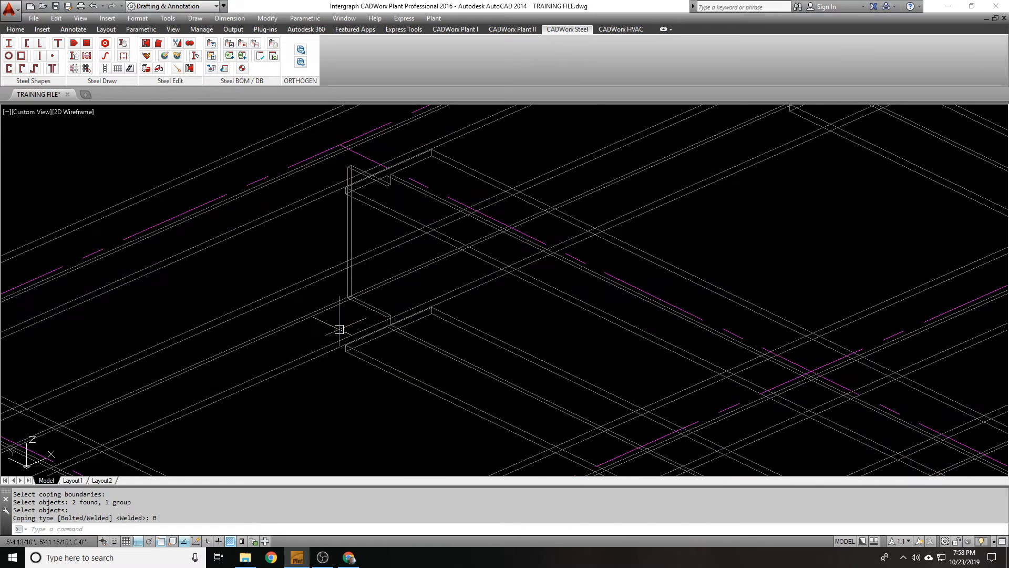
scroll(342, 338, "up", 2)
scroll(315, 360, "down", 1)
middle_click_drag(319, 342, 173, 135)
scroll(302, 386, "down", 2)
type("vs")
key("Return")
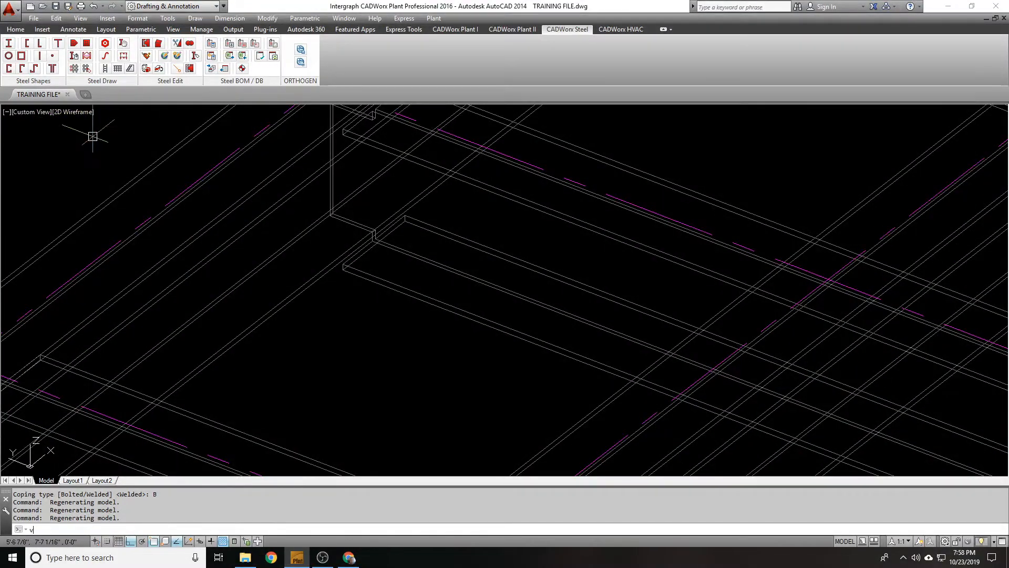
type("r")
key("Return")
type("vs")
key("Return")
type("c")
key("Return")
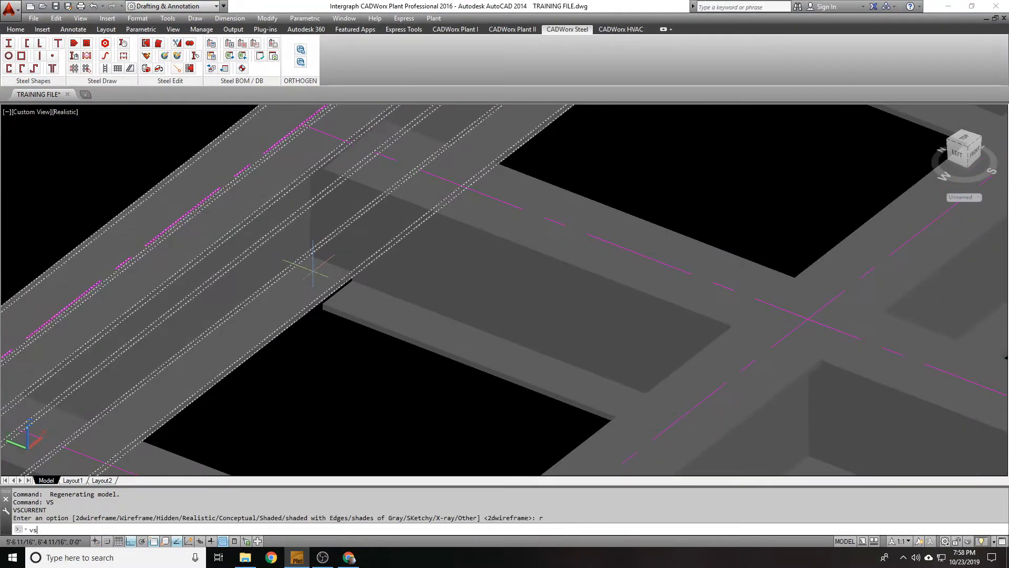
mouse_move(402, 292)
middle_mouse_down("shift")
mouse_move(411, 187)
mouse_move(446, 214)
mouse_move(441, 241)
mouse_move(460, 239)
mouse_move(417, 254)
mouse_move(383, 287)
middle_mouse_up("shift")
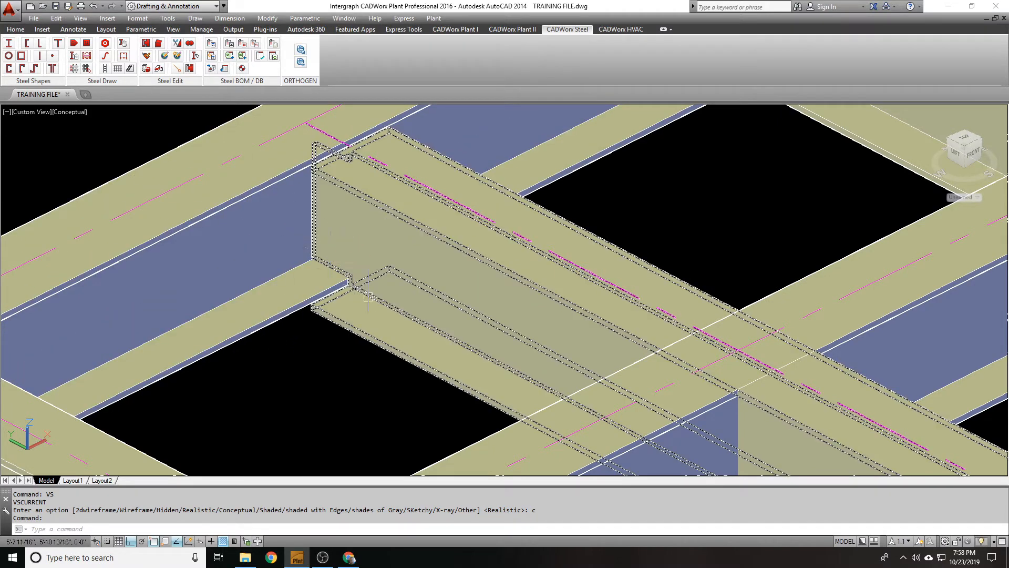
middle_click_drag(288, 223, 294, 265)
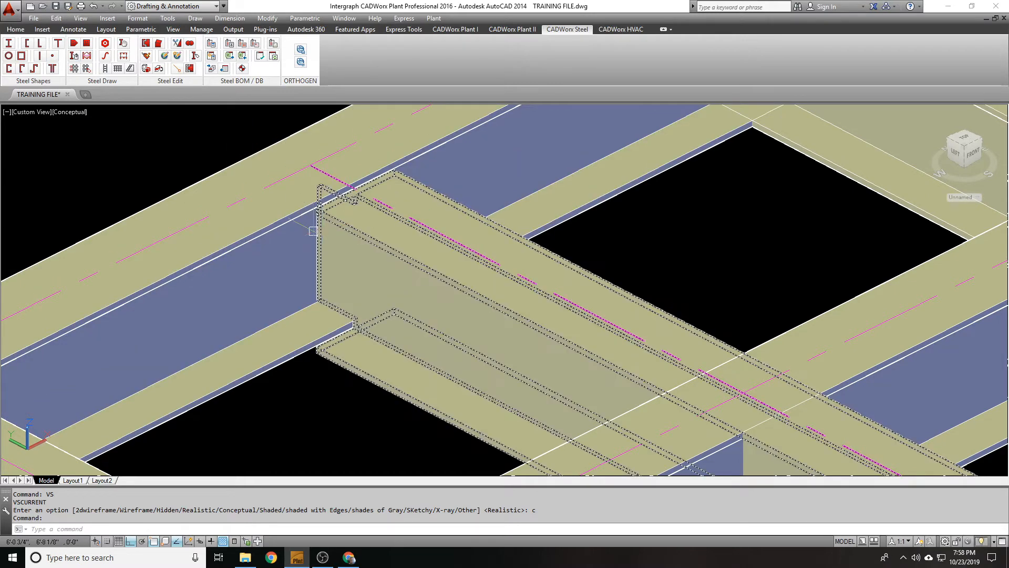
- Return to the 2D Wireframe visual style and inspect the coped end and centerline of the first interior cross member
type("vs")
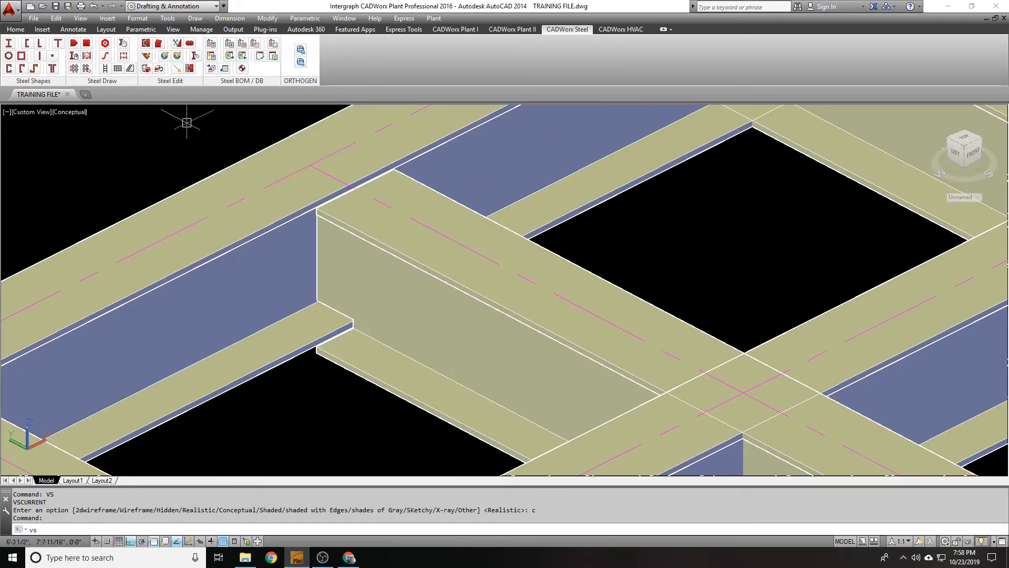
key("Return")
type("2")
key("Return")
scroll(348, 181, "up", 5)
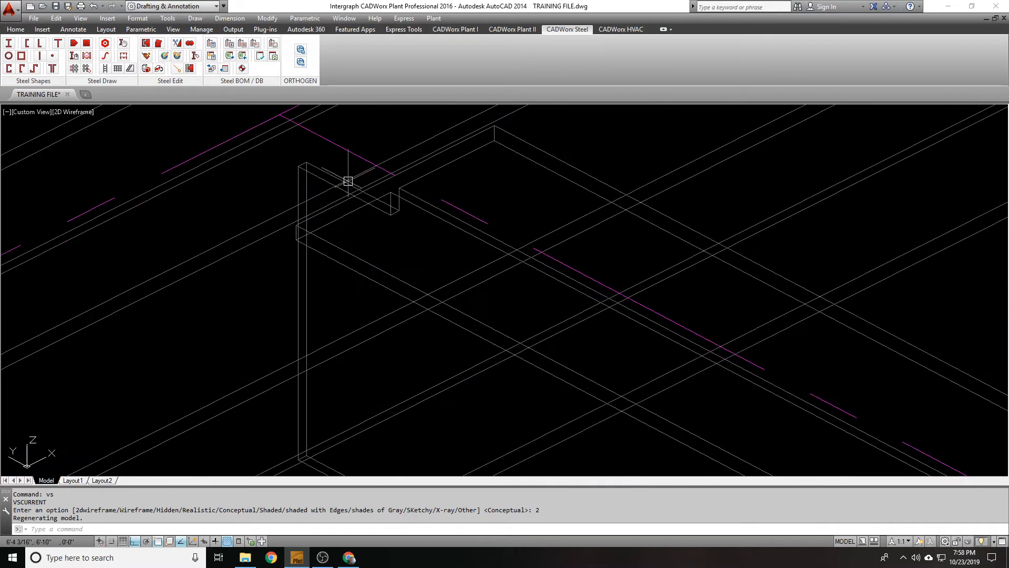
scroll(390, 183, "down", 4)
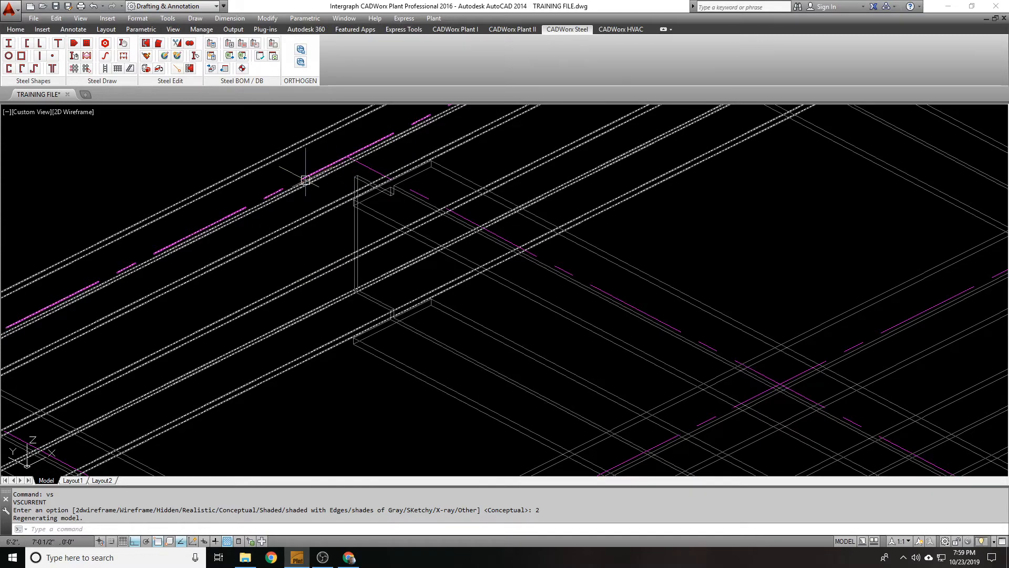
scroll(388, 169, "up", 3)
left_click(374, 163)
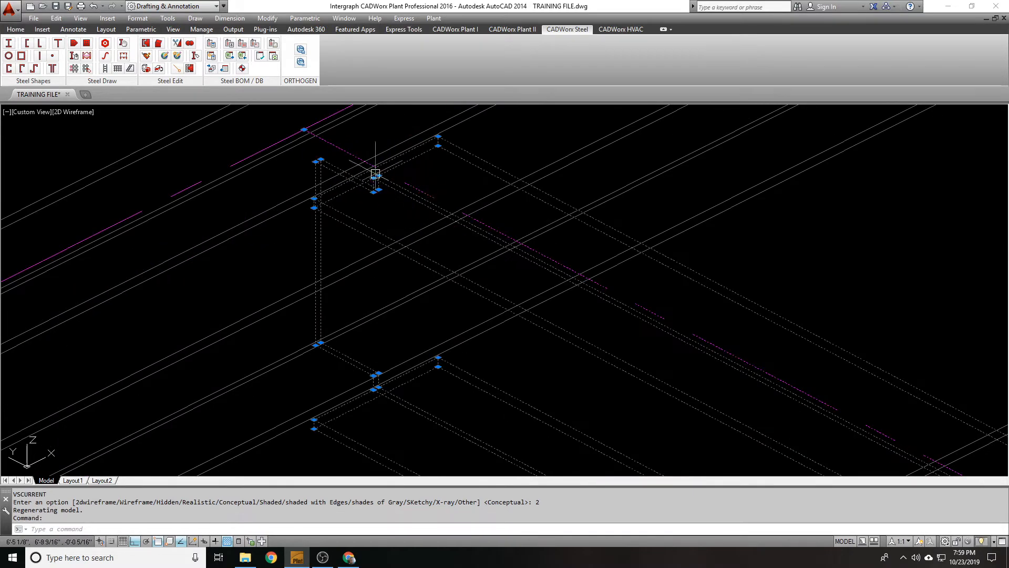
key("Escape")
scroll(372, 185, "down", 3)
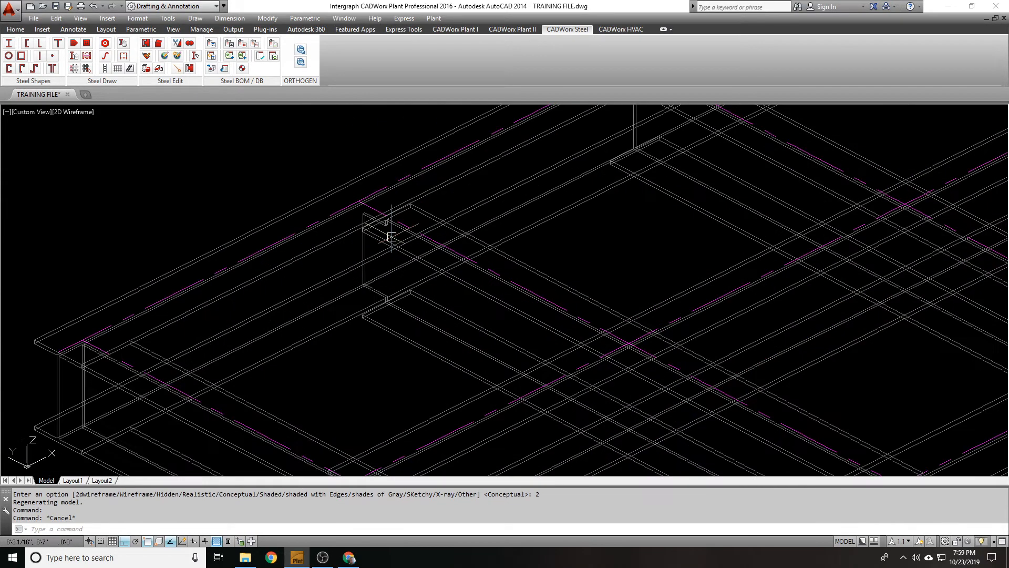
left_click(533, 292)
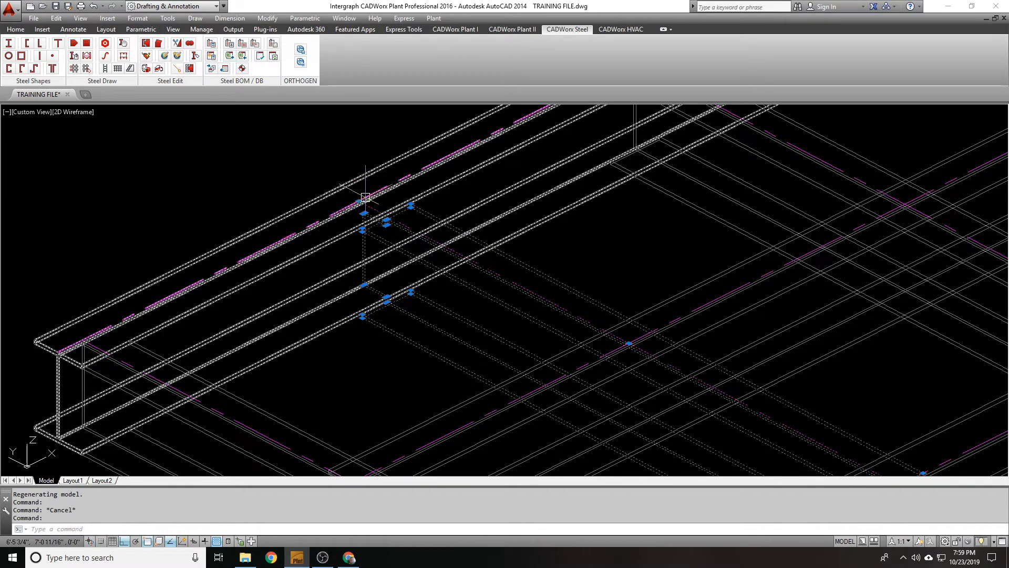
- Examine where the low-X end beam and the interior cross members meet the back long beam, then view the whole frame
key("Escape")
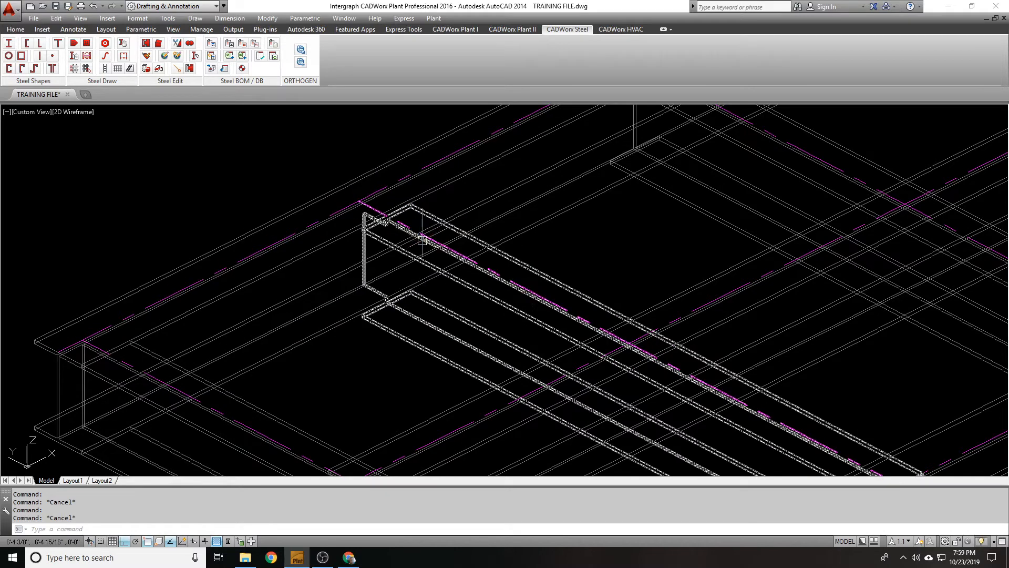
scroll(368, 208, "down", 5)
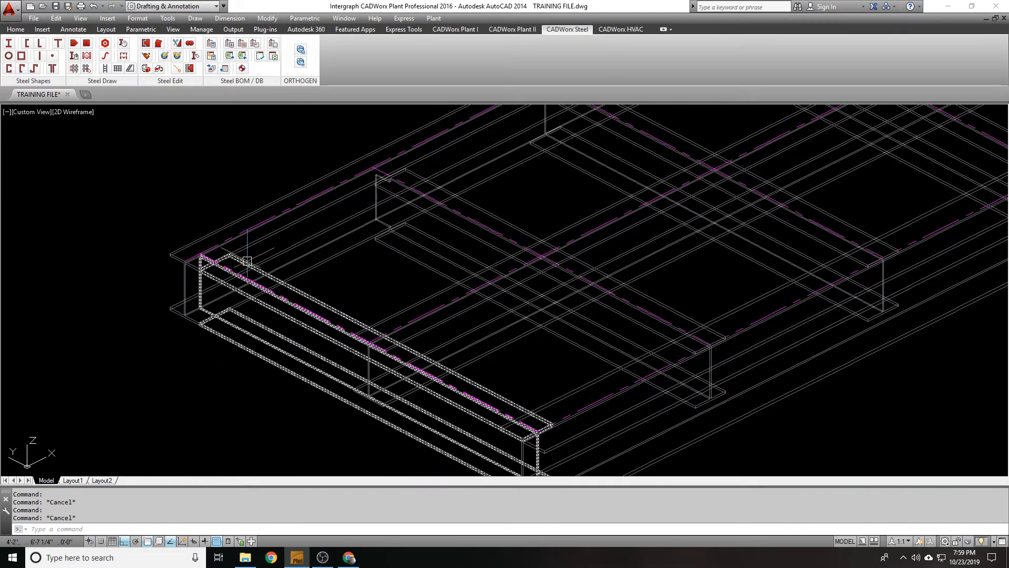
scroll(237, 258, "up", 1)
left_click(239, 261)
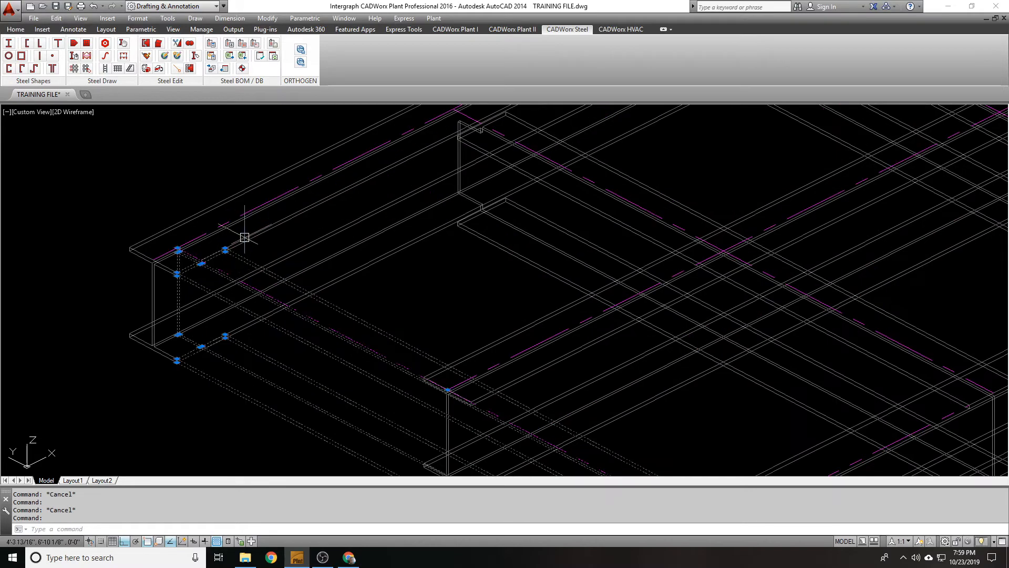
key("Escape")
left_click(268, 227)
middle_click_drag(268, 228, 100, 325)
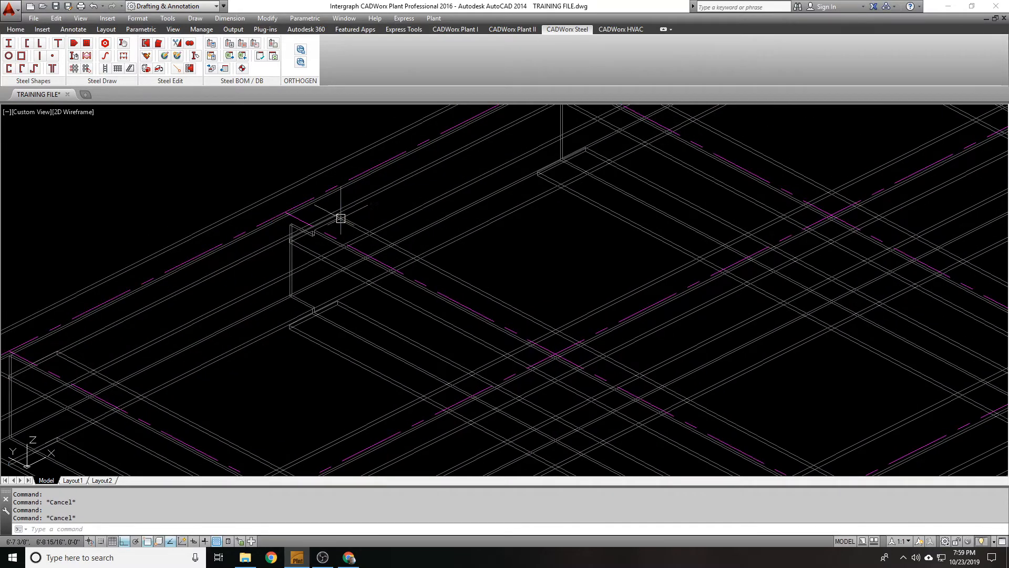
left_click(357, 220)
key("Escape")
scroll(321, 221, "down", 5)
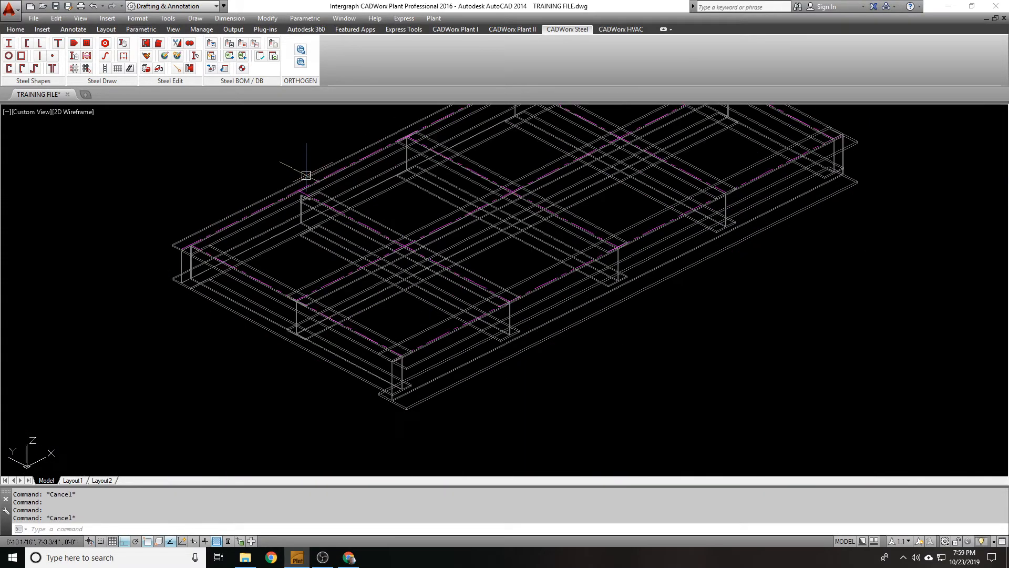
middle_click_drag(284, 258, 185, 267)
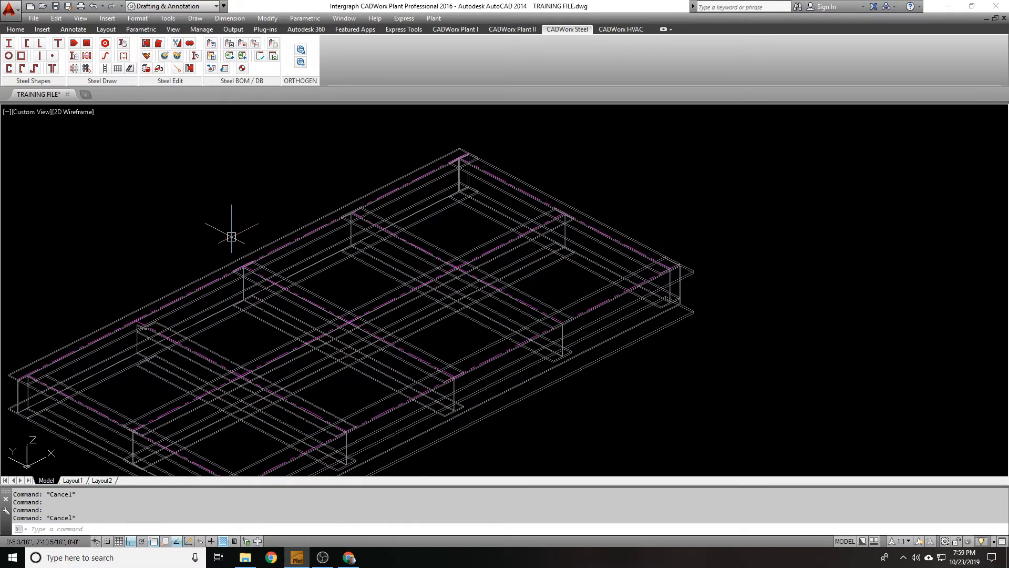
middle_click_drag(230, 237, 386, 173)
middle_click_drag(167, 325, 126, 318)
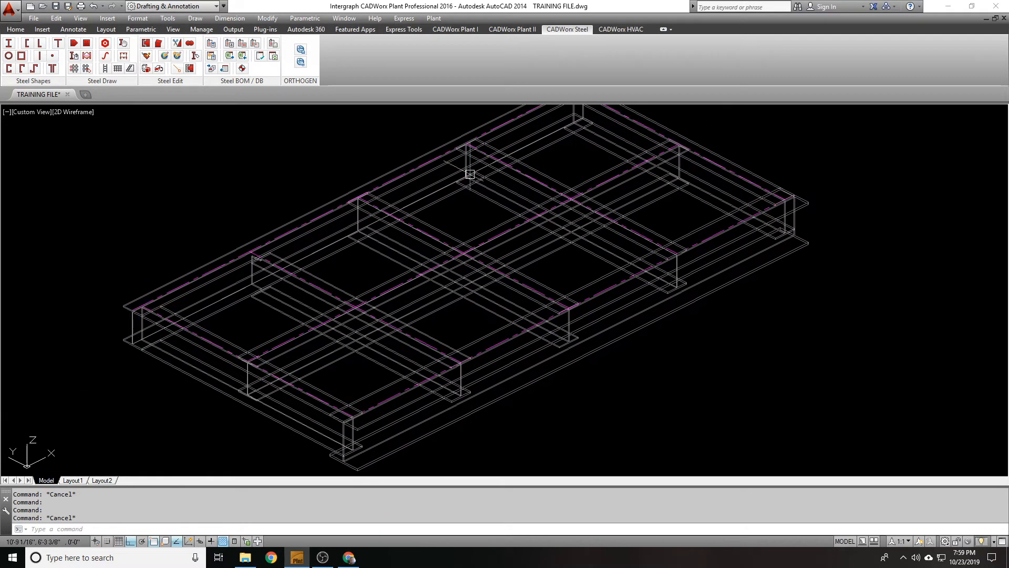
middle_click_drag(184, 125, 190, 160)
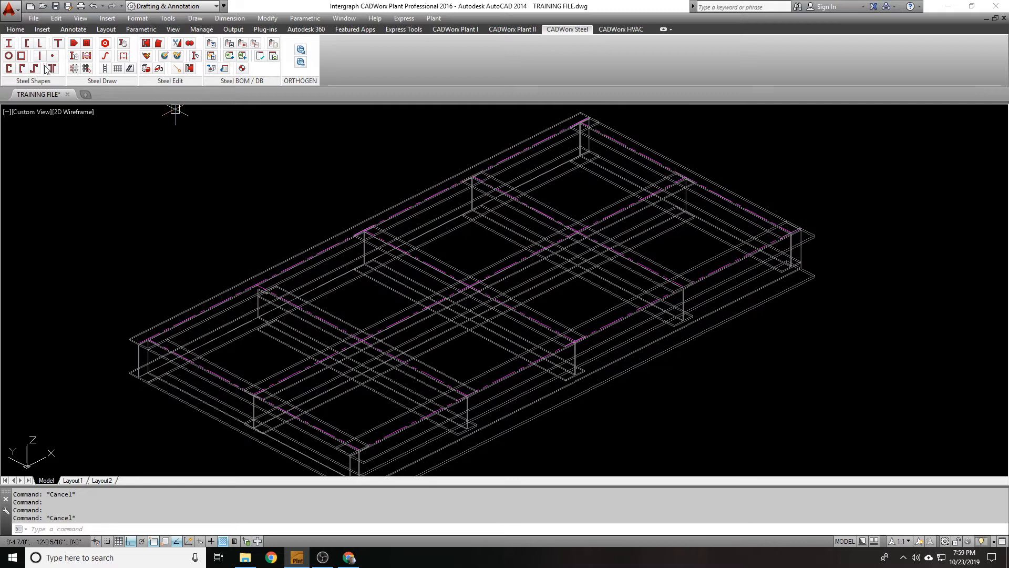
- Cope all five cross members, selected with one fence line, against the back and front long beams using the Bolted coping type
left_click(146, 43)
scroll(217, 262, "down", 2)
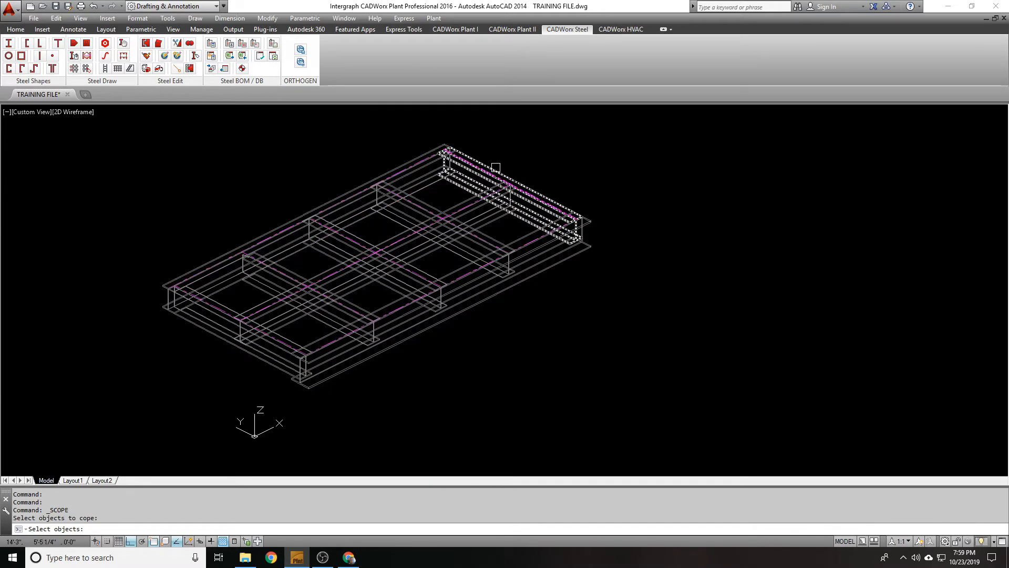
type("f")
key("Return")
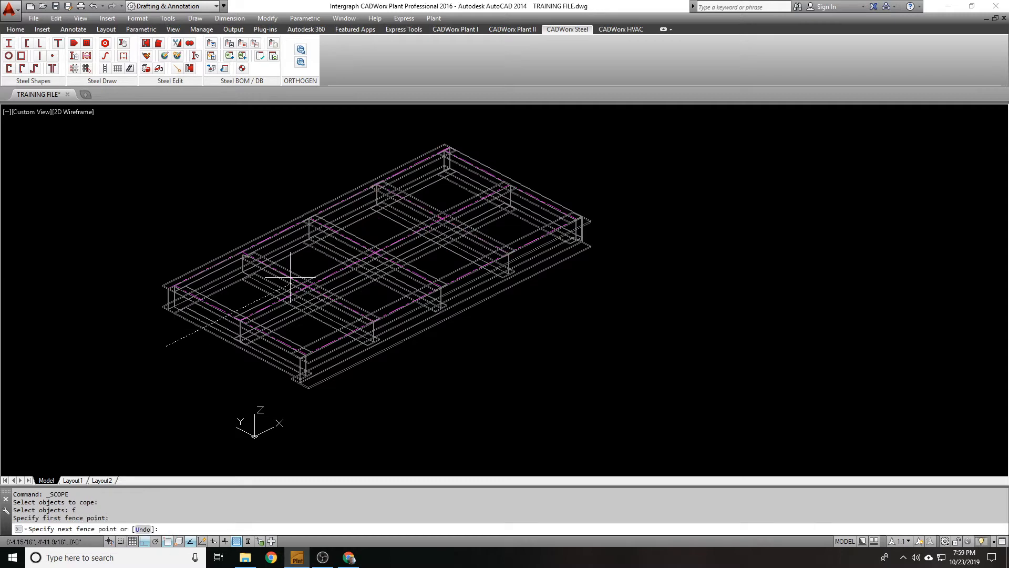
left_click(166, 346)
left_click(522, 143)
key("Return")
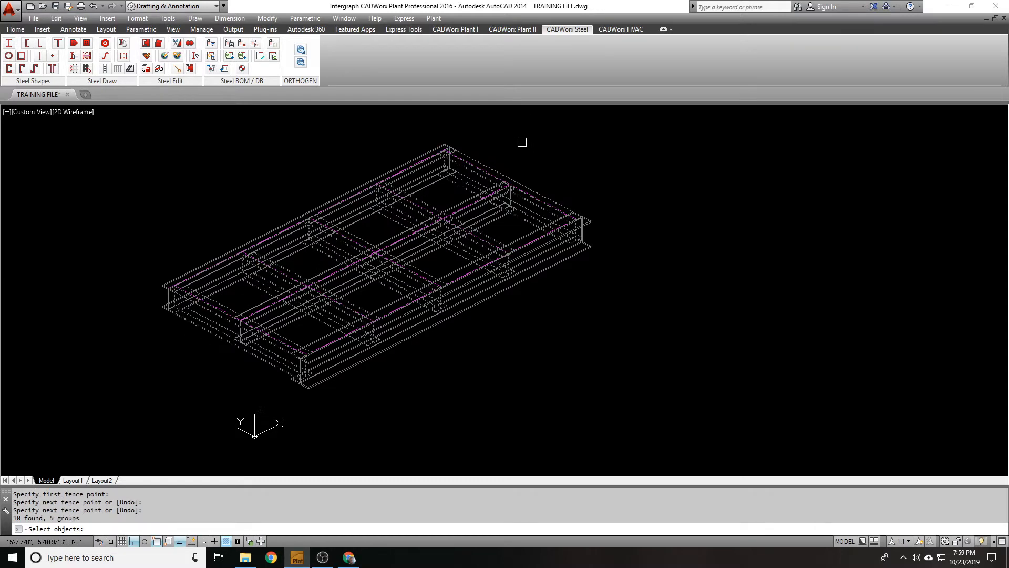
key("Return")
scroll(231, 273, "up", 2)
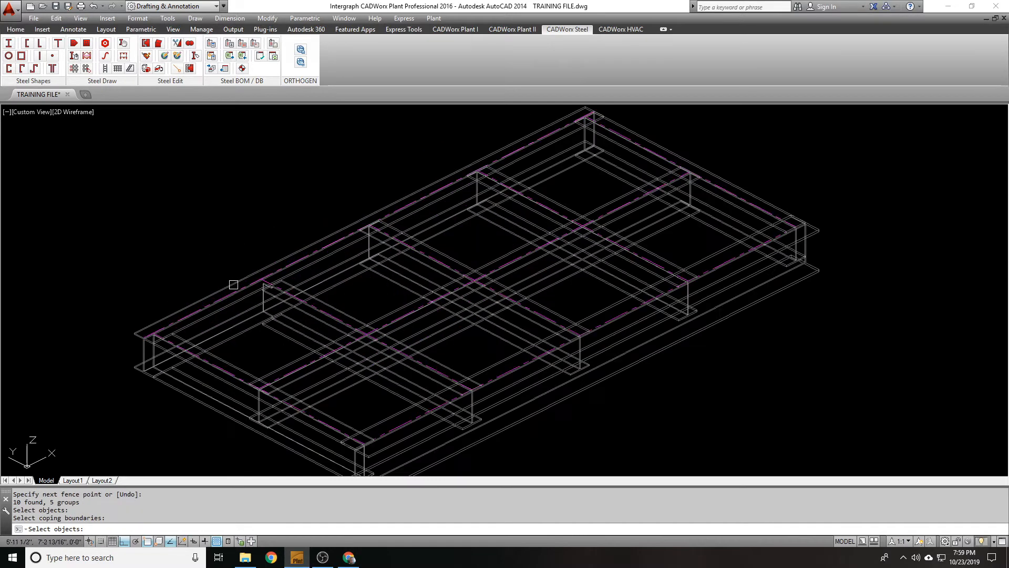
left_click(212, 301)
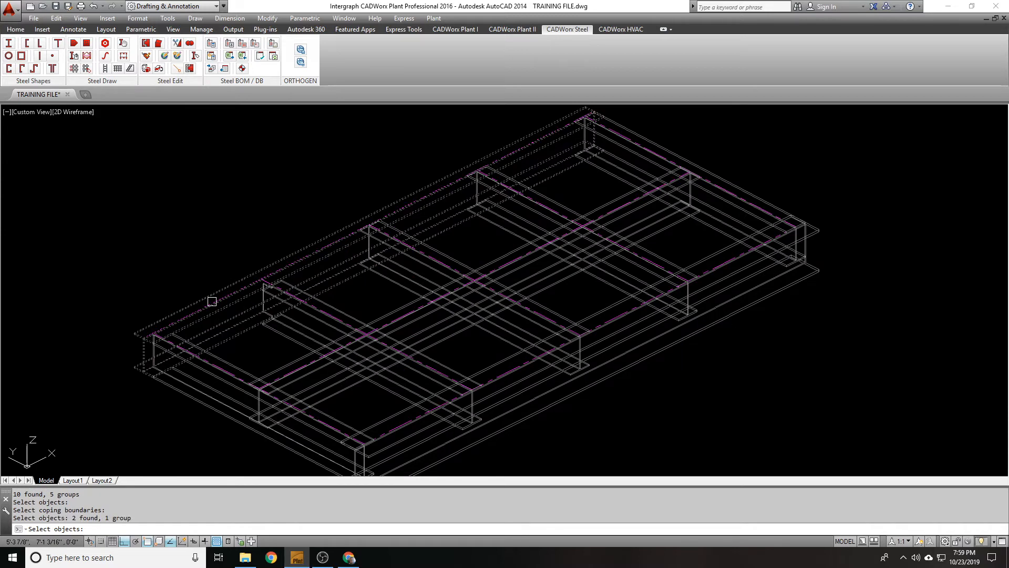
middle_click_drag(429, 400, 404, 300)
left_click(372, 331)
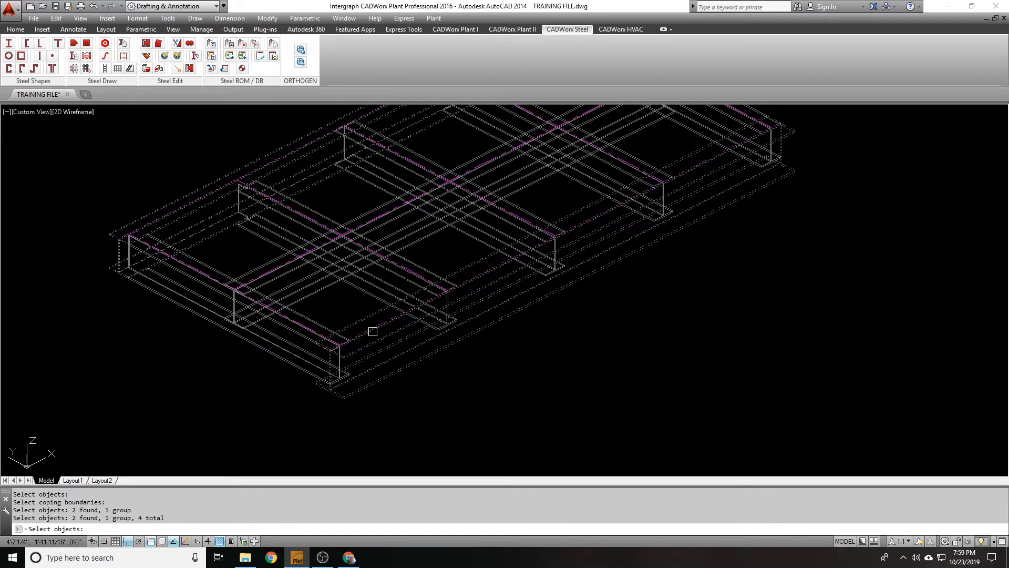
key("Return")
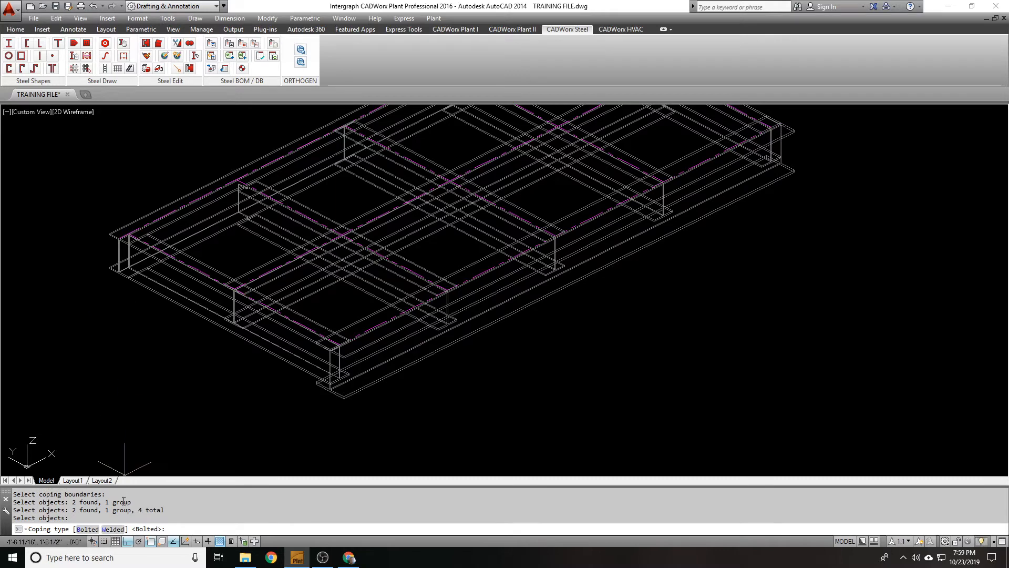
scroll(131, 421, "down", 2)
key("Return")
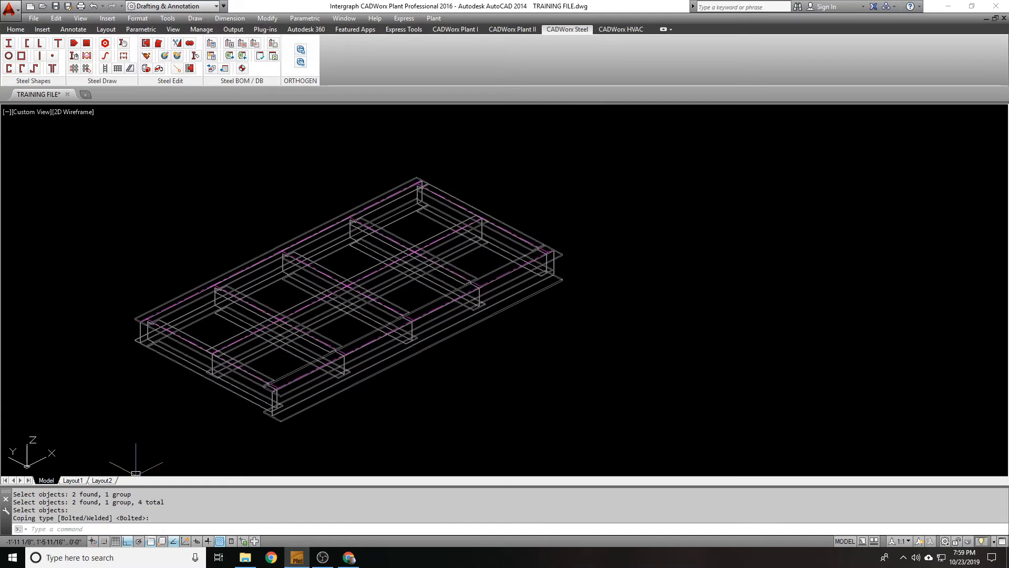
- Examine the bolted copes of the cross members along the front and back long beams
scroll(134, 404, "up", 6)
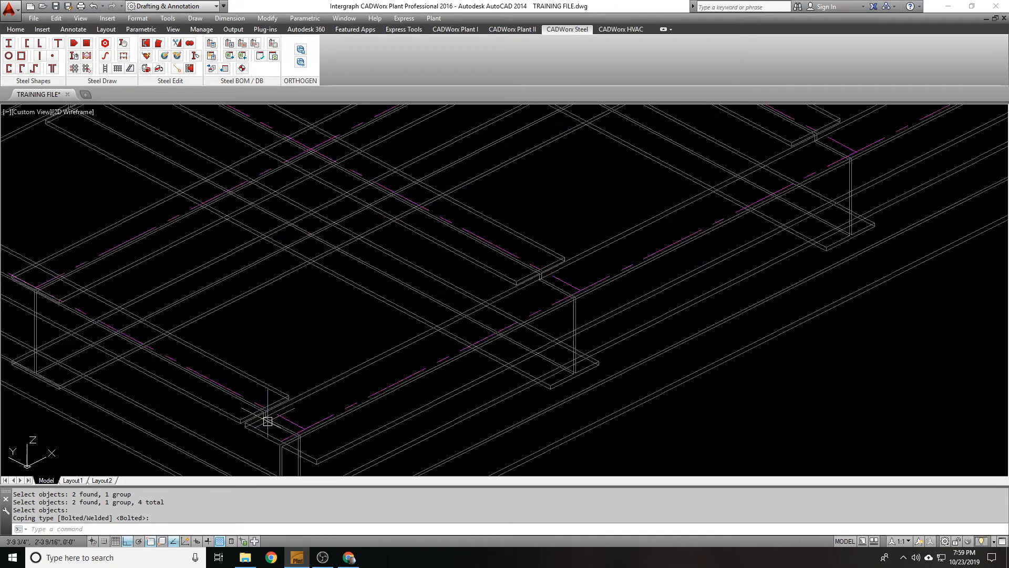
scroll(259, 417, "down", 5)
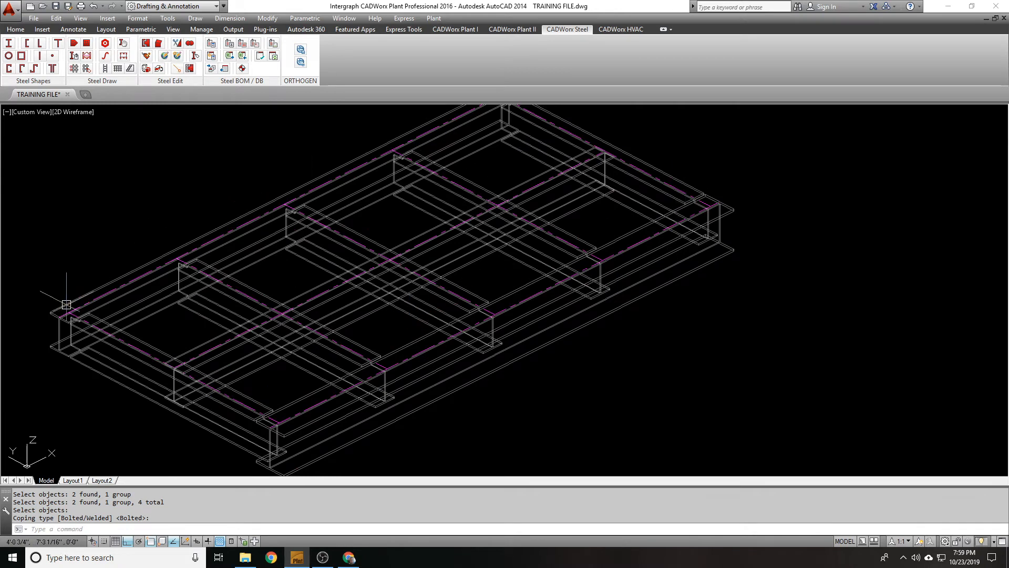
left_click(115, 281)
left_click(115, 281)
key("Escape")
key("Escape")
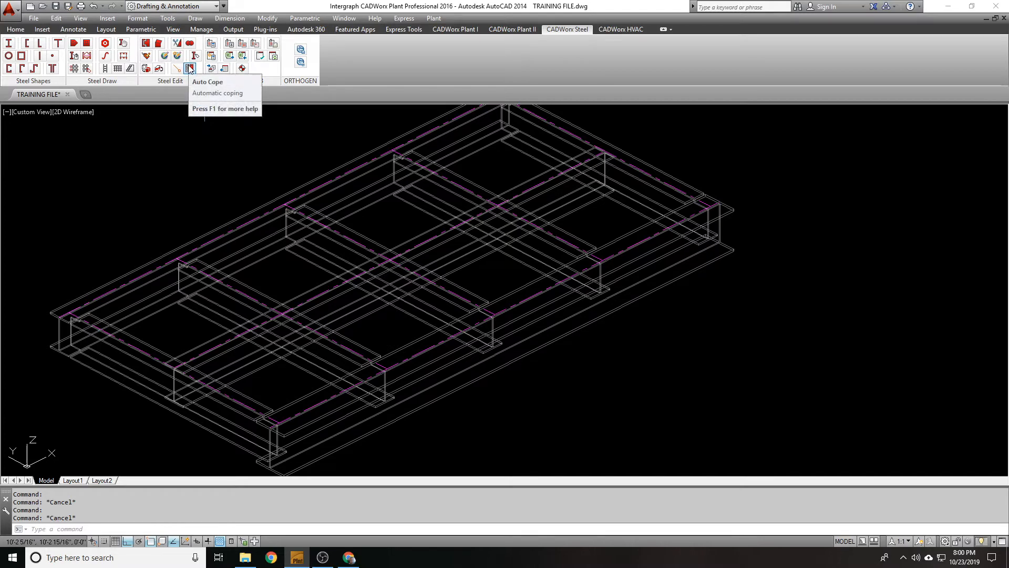
- Inspect the three interior cross members and where they cross the middle long beam
middle_click_drag(286, 225, 311, 256)
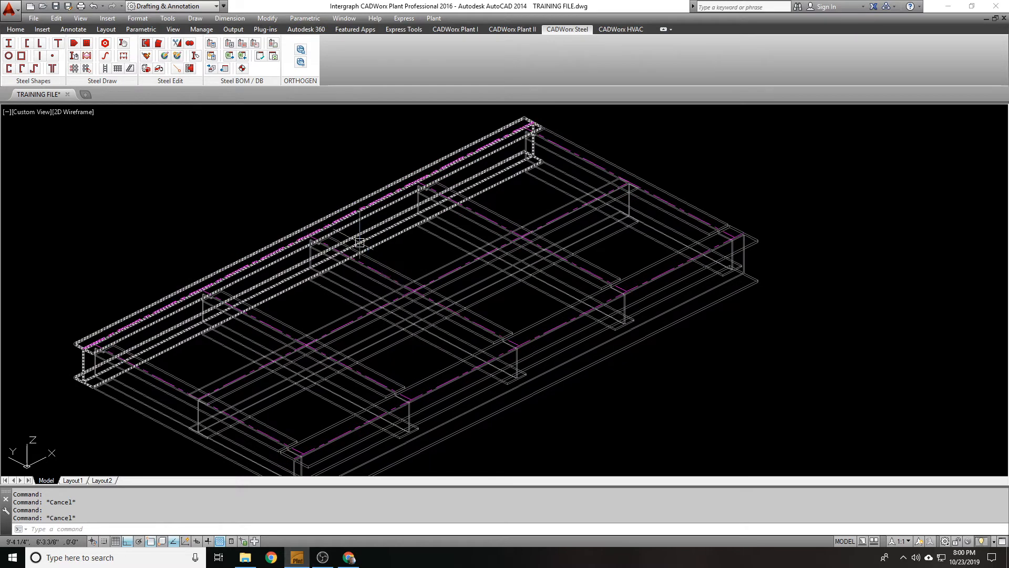
middle_click_drag(271, 222, 315, 210)
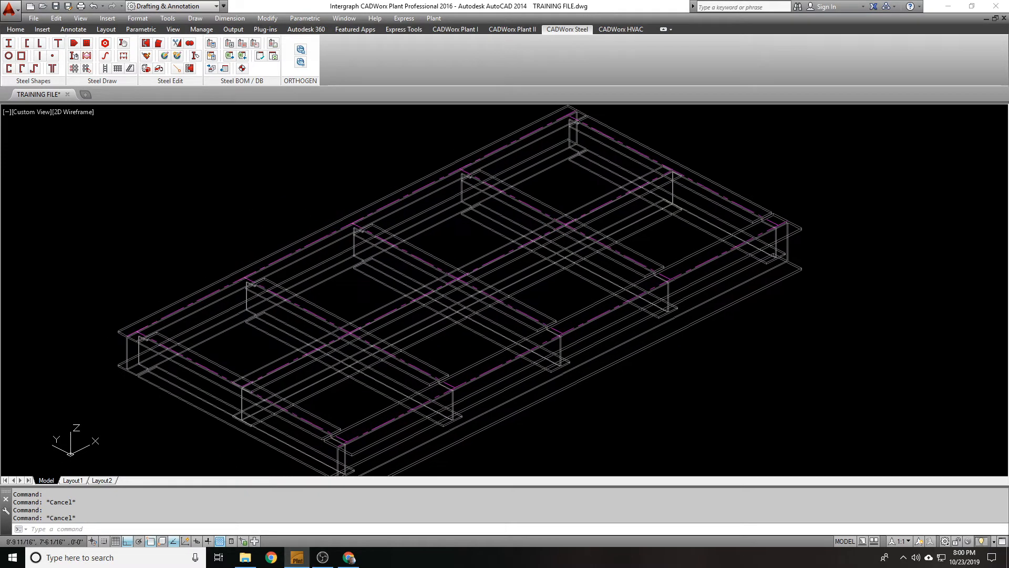
left_click(296, 313)
left_click(368, 314)
left_click(412, 272)
left_click(509, 212)
key("Escape")
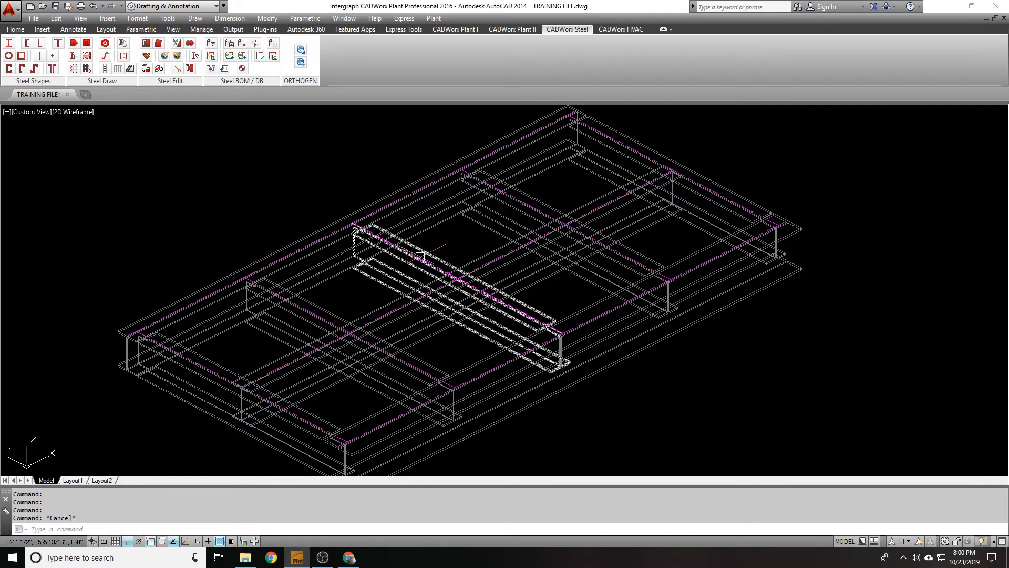
mouse_move(420, 253)
middle_click_drag(259, 219, 241, 171)
scroll(312, 182, "down", 3)
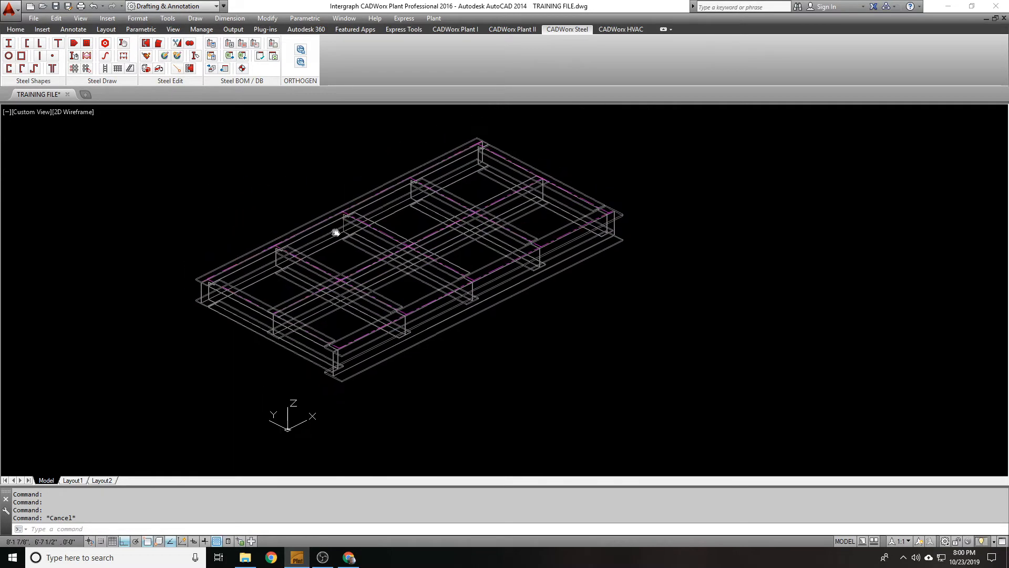
scroll(335, 230, "up", 4)
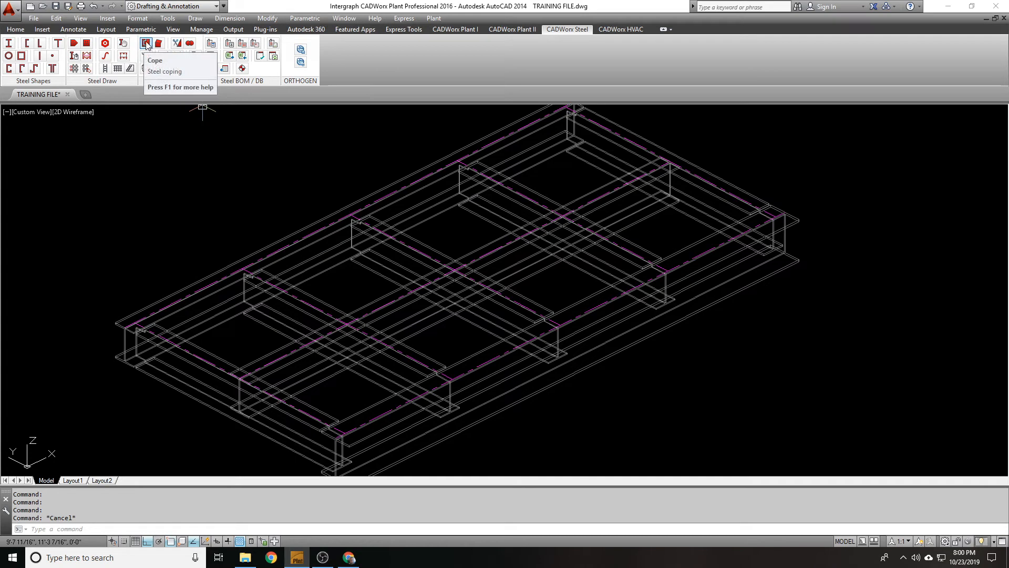
- Cope the middle long beam against all five cross members using the Bolted coping type
left_click(146, 44)
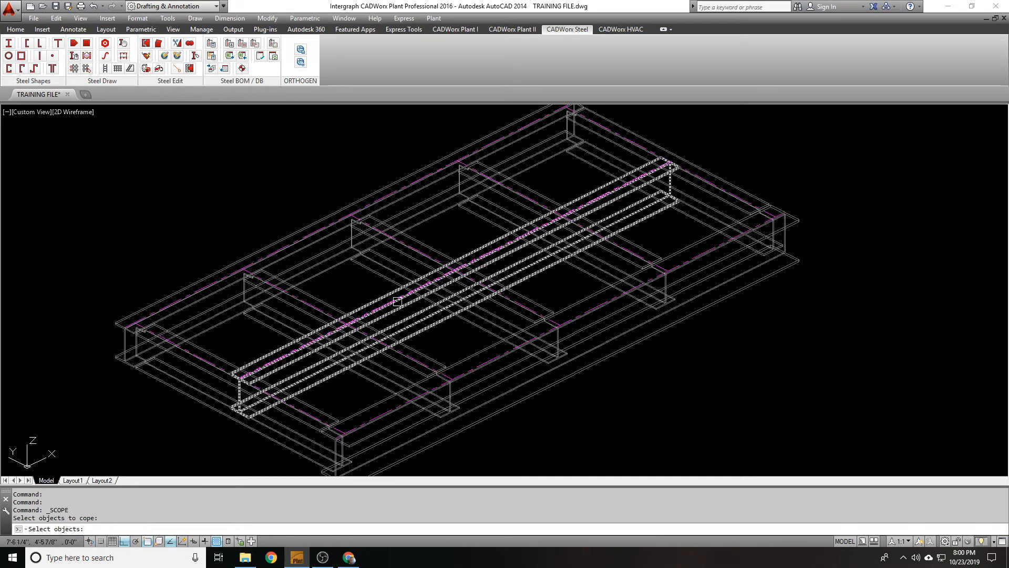
left_click(377, 303)
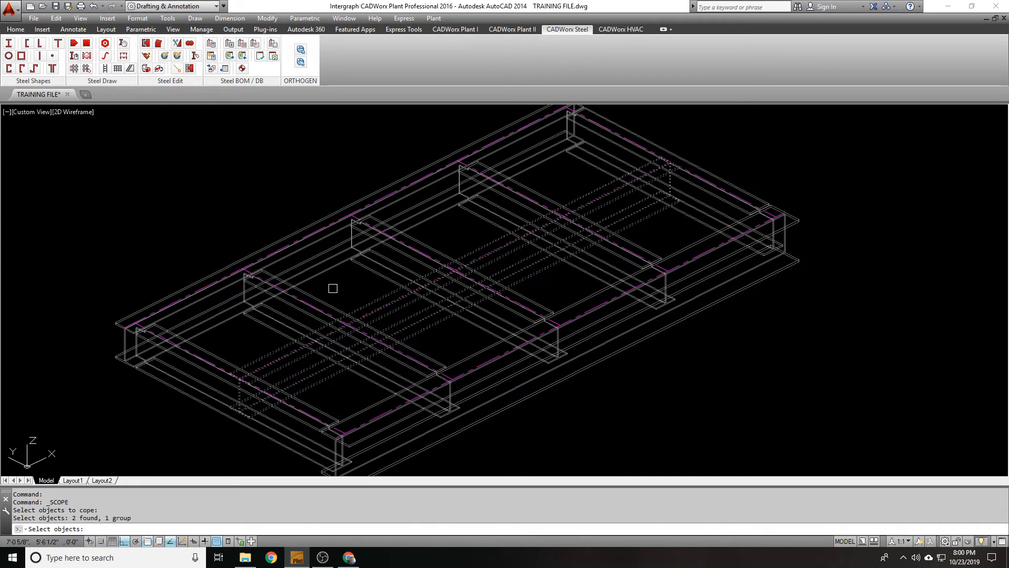
key("Return")
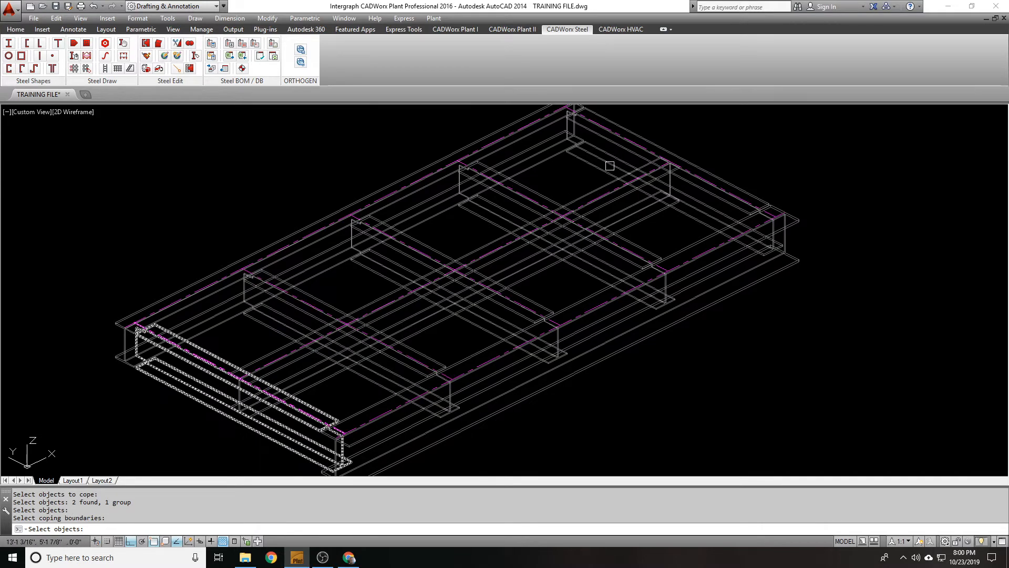
left_click(202, 362)
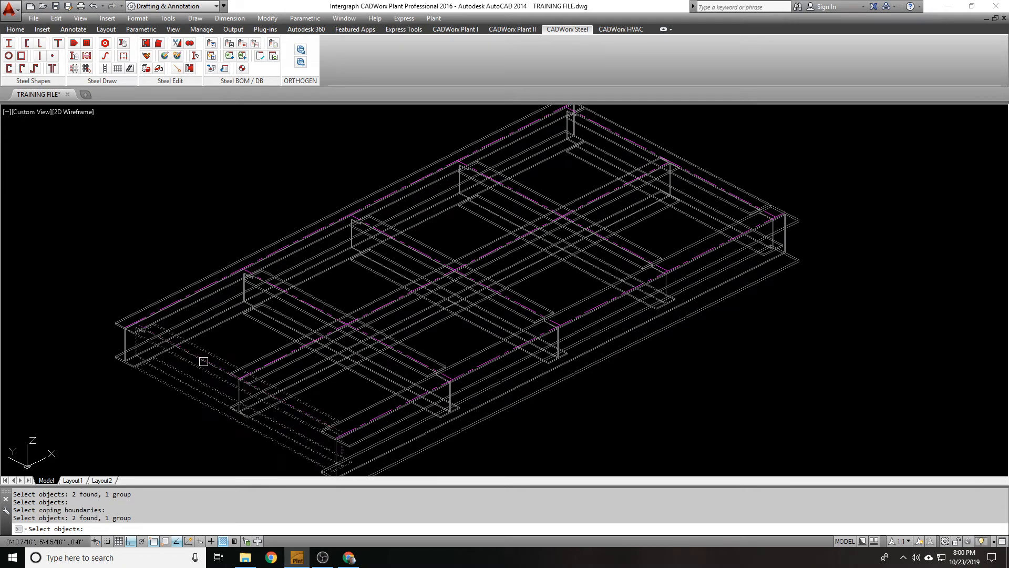
left_click(650, 136)
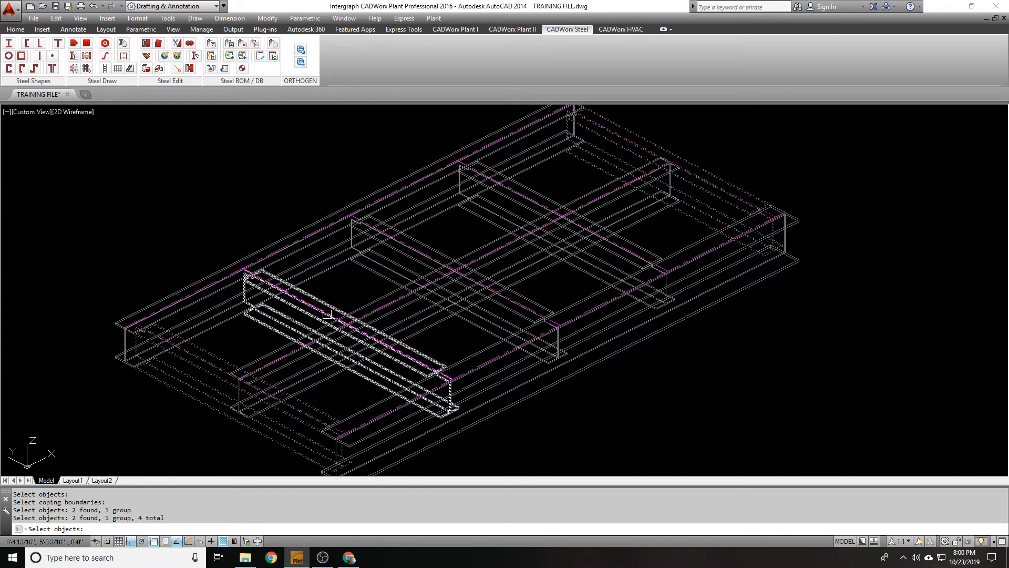
left_click(320, 306)
left_click(421, 251)
left_click(523, 196)
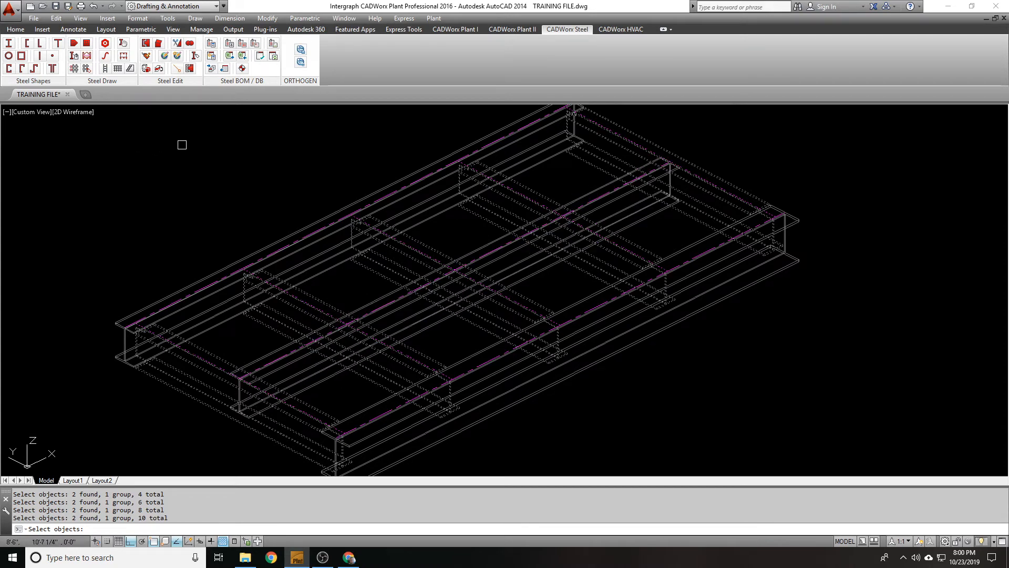
key("Return")
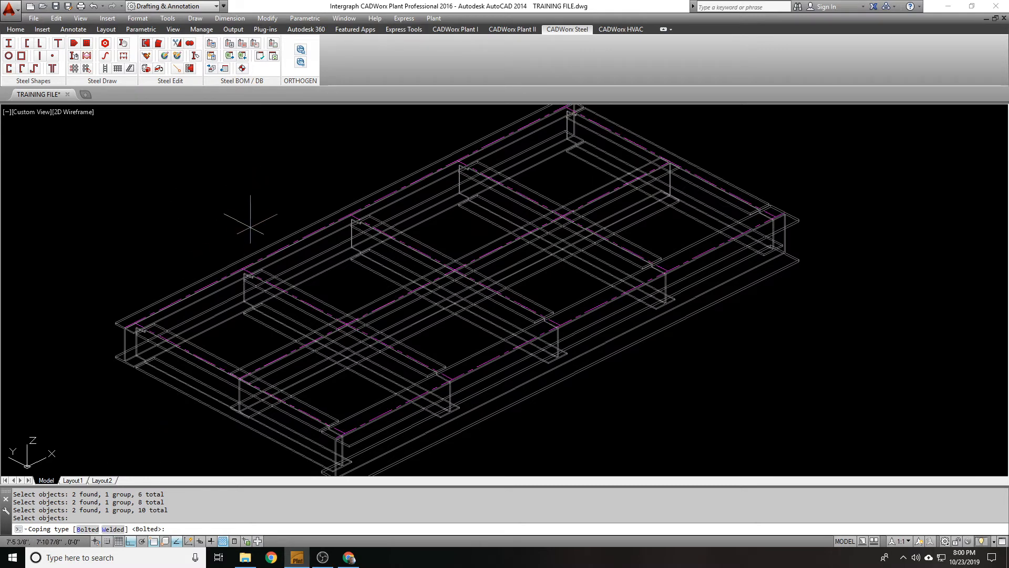
key("Return")
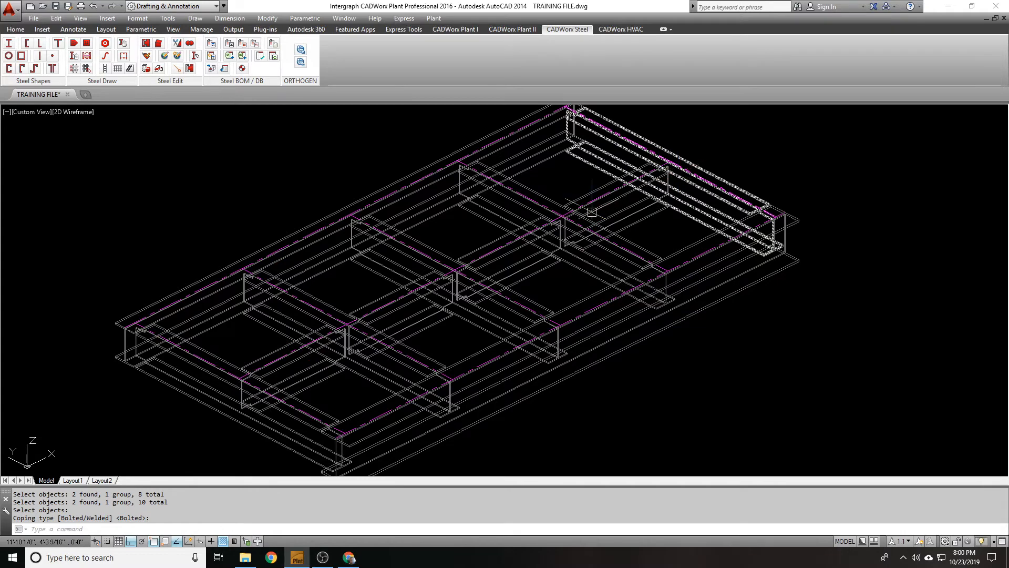
key("Return")
- Select the cross members and the middle long beam's segments in turn to check how coping has divided the members
left_click(231, 374)
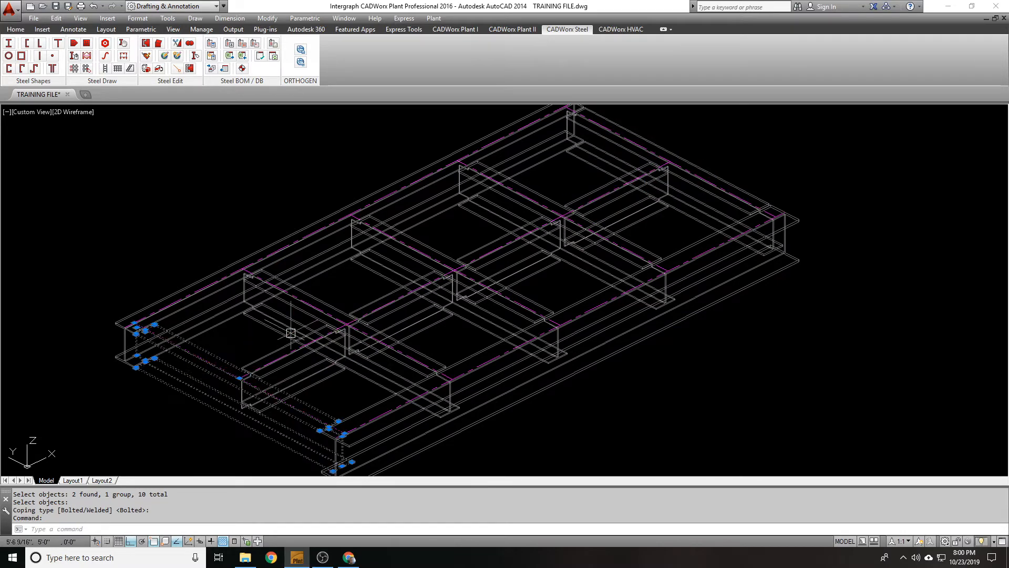
left_click(291, 333)
left_click(406, 247)
left_click(500, 208)
left_click(569, 170)
left_click(588, 158)
key("Escape")
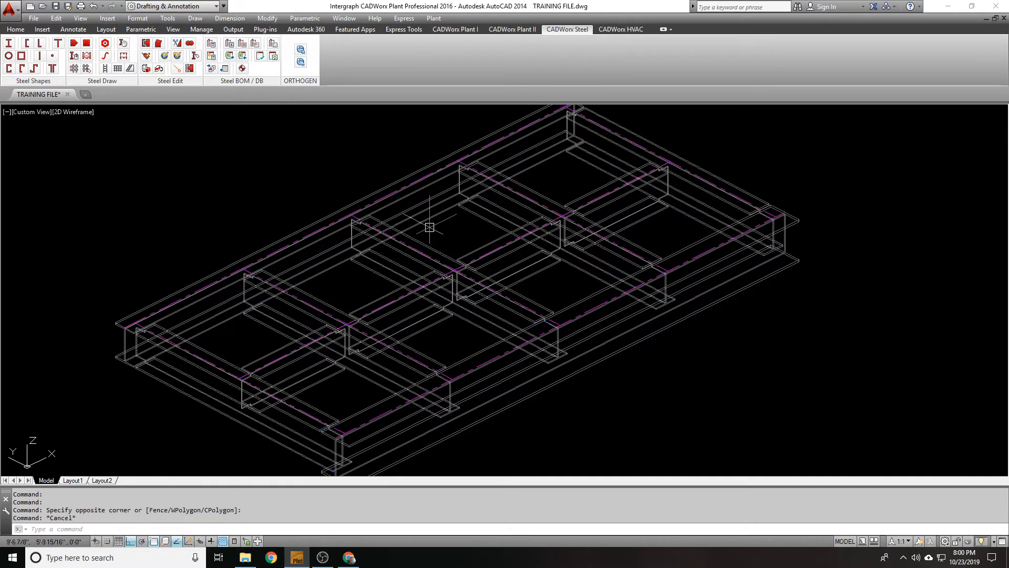
left_click(277, 351)
left_click(402, 298)
left_click(489, 249)
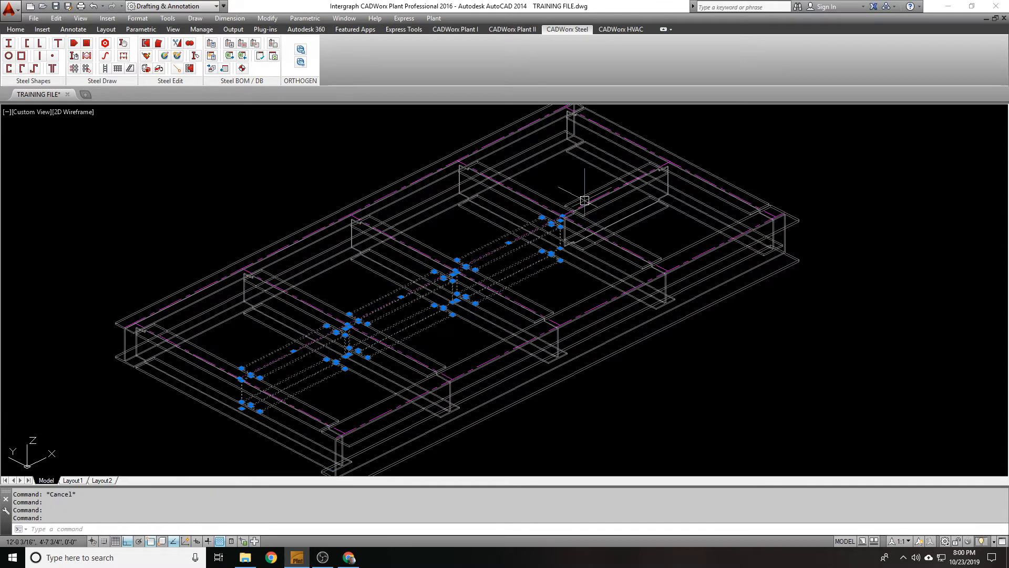
key("Escape")
key("Escape")
- Stretch the outer end of the middle long beam's far segment past the end cross member, to a length of about 70.75 inches
scroll(479, 353, "down", 3)
scroll(499, 353, "up", 3)
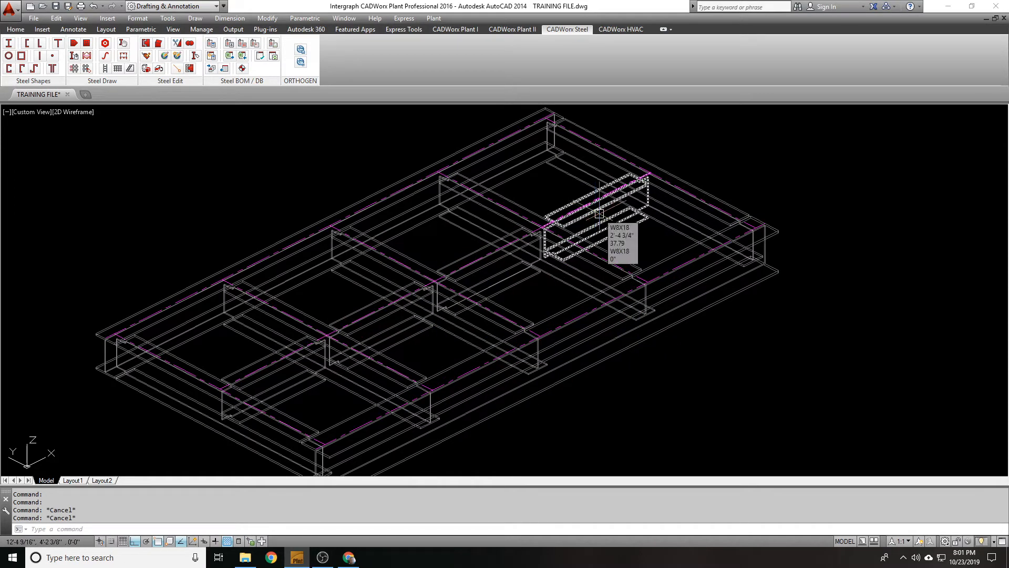
middle_click_drag(605, 221, 534, 246)
middle_click_drag(497, 279, 531, 273)
middle_click_drag(582, 201, 551, 218)
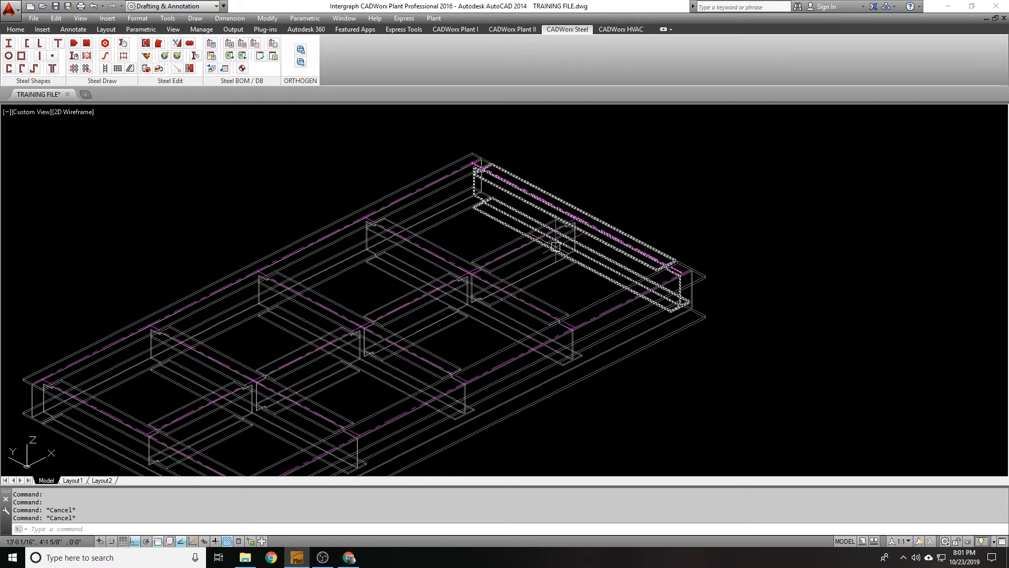
middle_click_drag(573, 231, 536, 265)
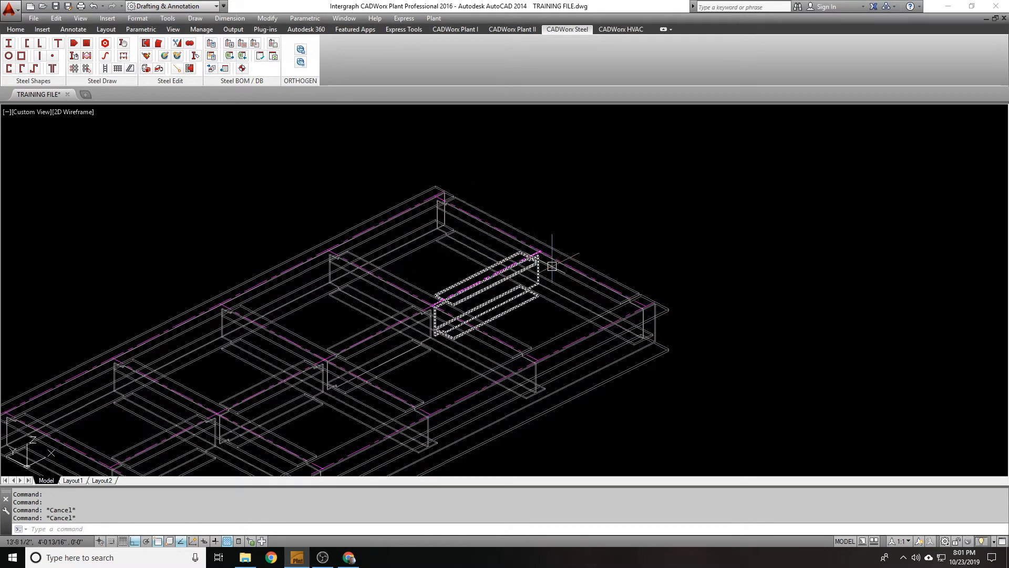
scroll(546, 259, "up", 3)
left_click(339, 277)
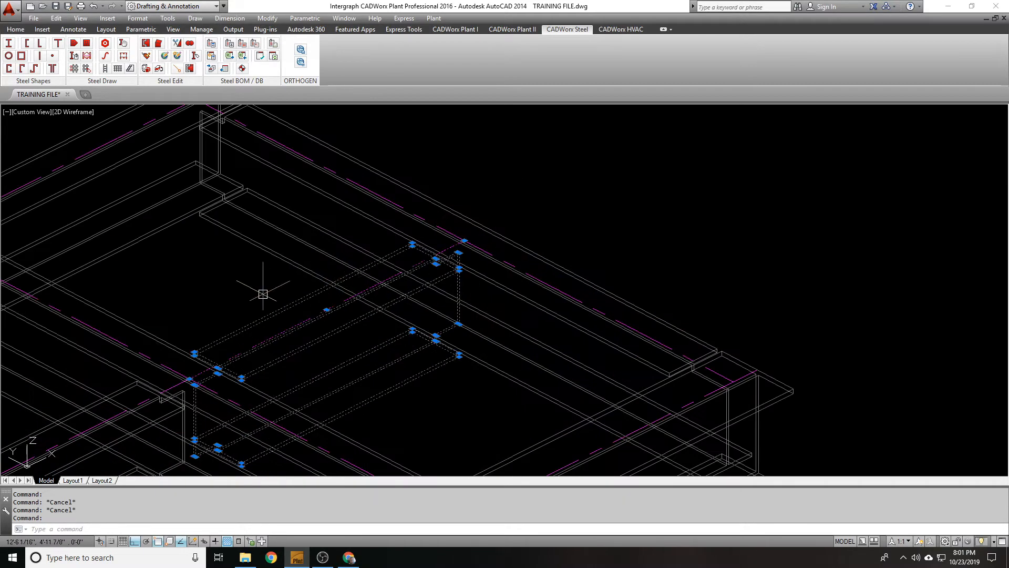
left_click(462, 243)
scroll(371, 310, "down", 2)
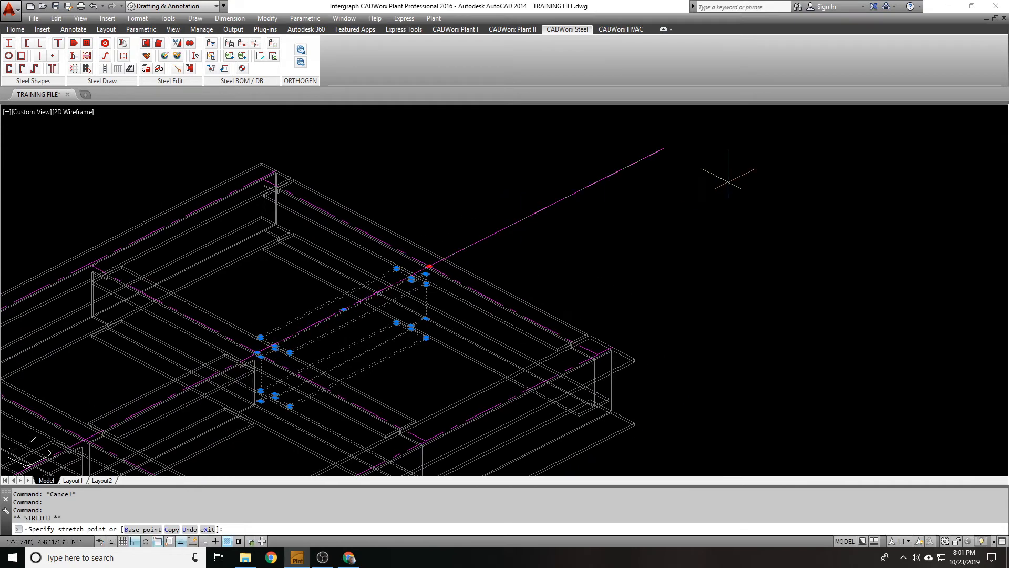
left_click(728, 181)
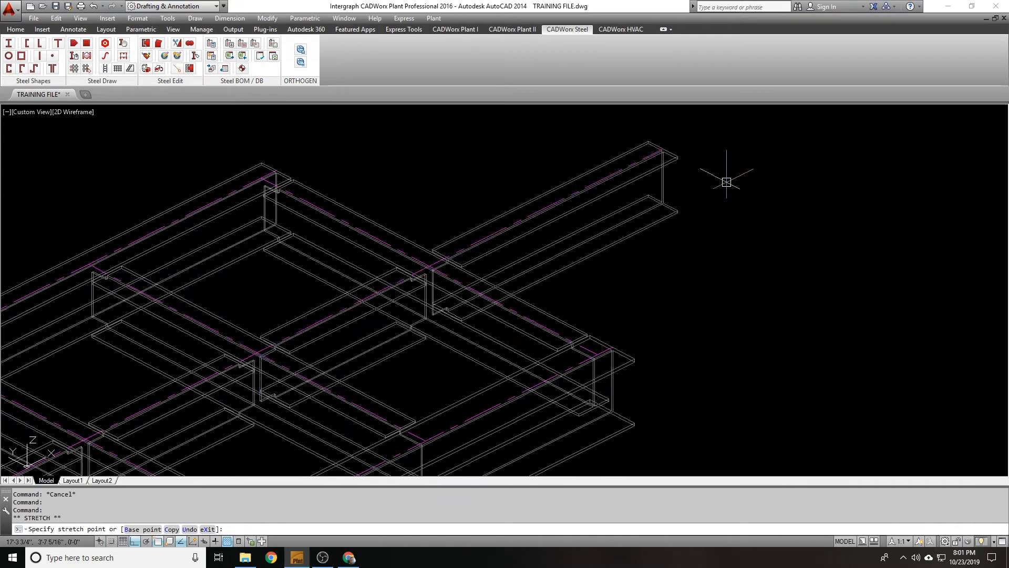
key("Escape")
middle_click_drag(559, 249, 618, 233)
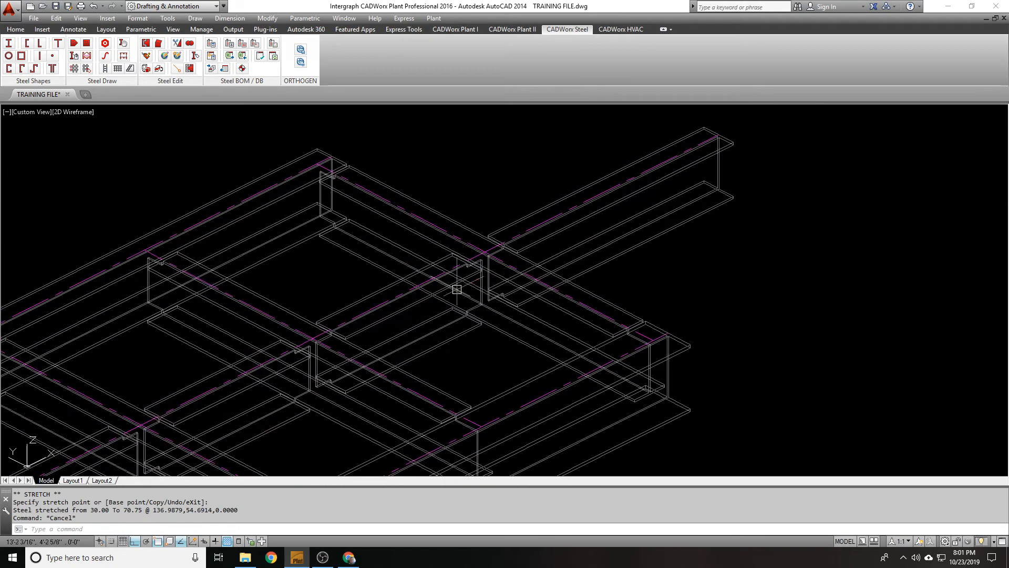
- Erase the beam piece that projects outside the frame beyond the far end cross member
left_click(563, 210)
key("Escape")
left_click(564, 219)
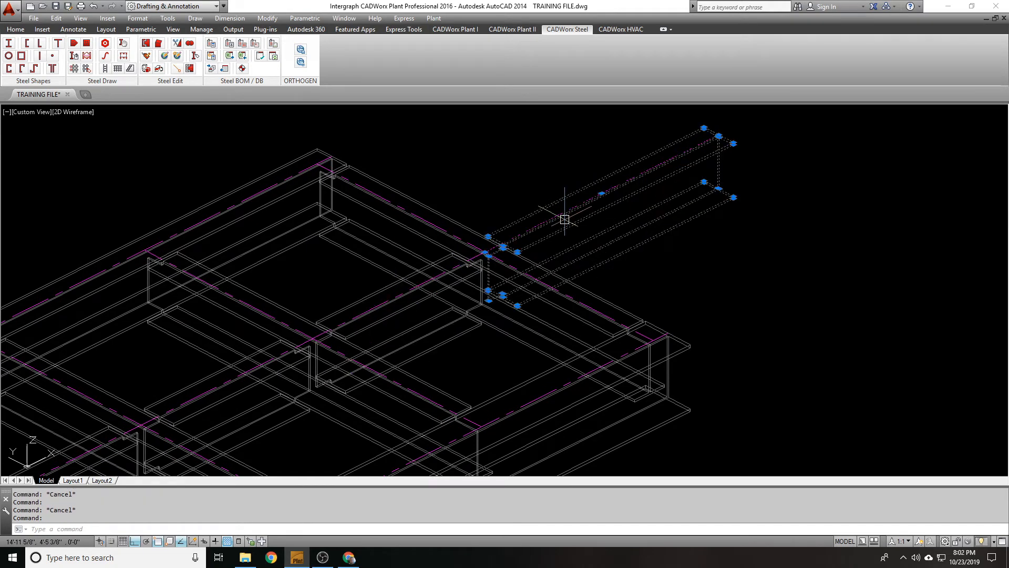
type("e")
key("Return")
- Erase the middle long beam's segment adjoining the far end segment, between the two neighbouring interior cross members
scroll(563, 219, "down", 2)
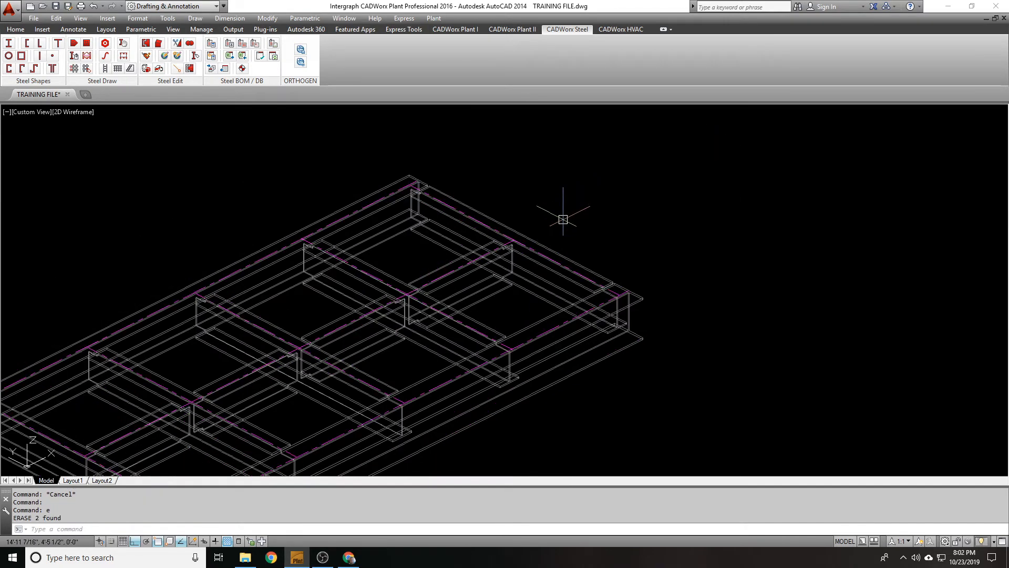
middle_click_drag(499, 259, 586, 201)
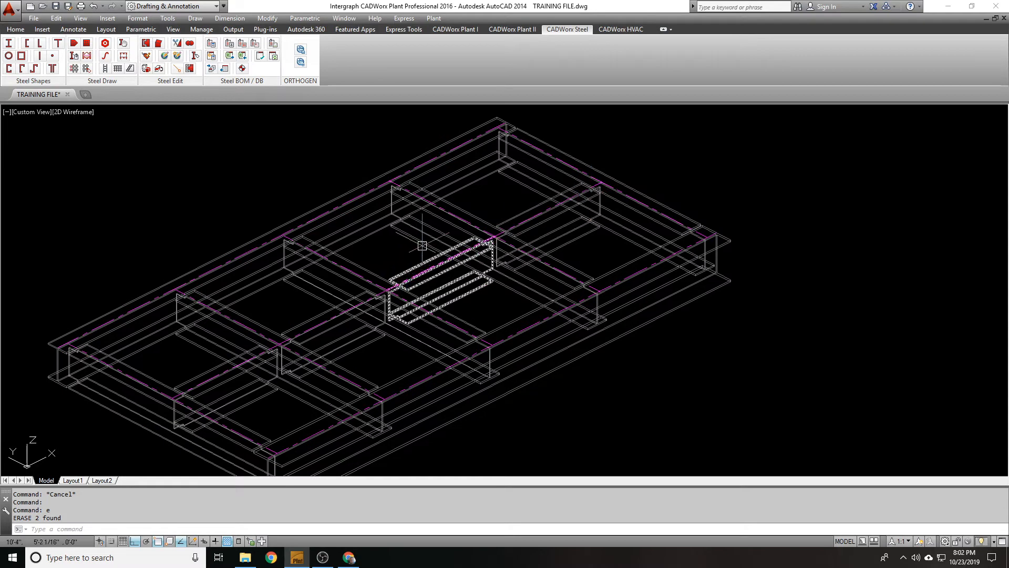
left_click(525, 260)
key("Escape")
left_click(585, 276)
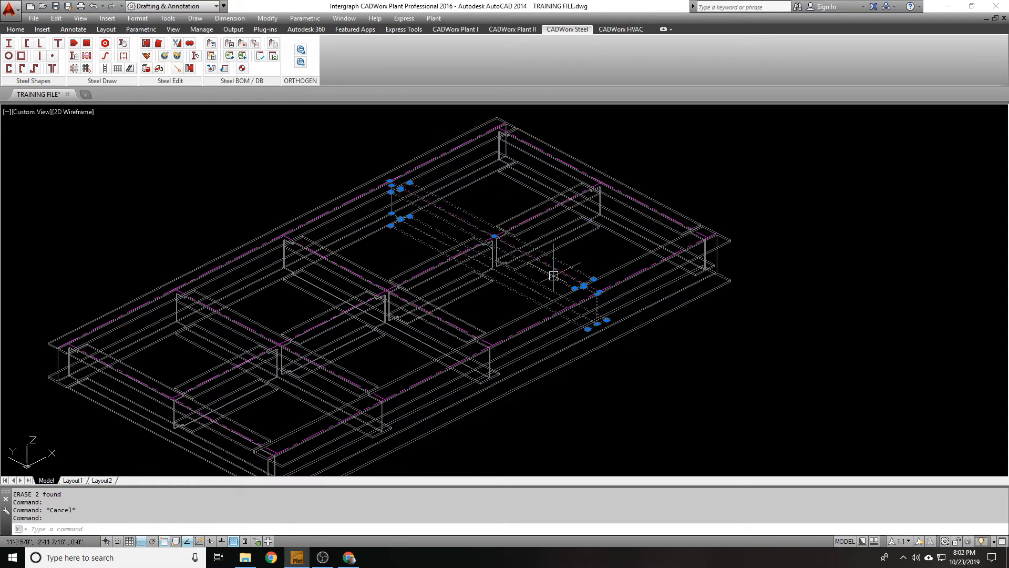
key("Escape")
left_click(438, 261)
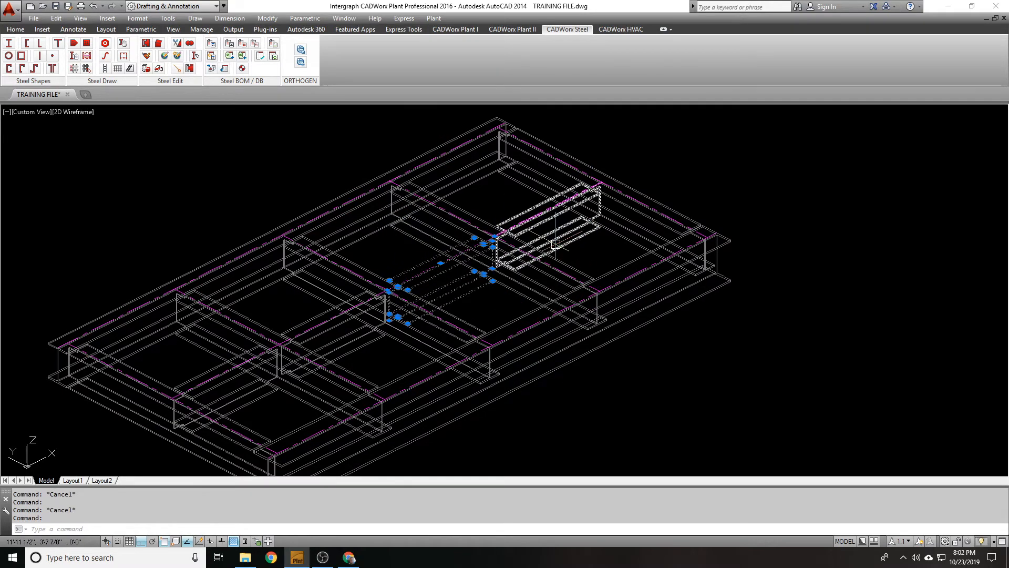
type("e")
key("Return")
- Stretch the far segment's inner end across the adjacent interior cross member to about 48.54 inches long, and undo the stretch
left_click(541, 219)
scroll(499, 232, "up", 4)
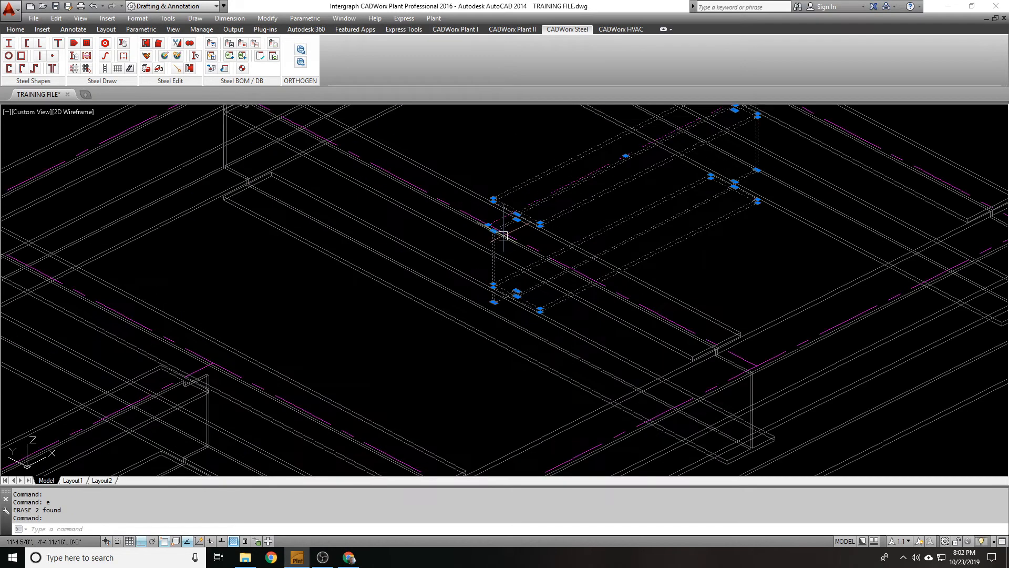
left_click(488, 224)
left_click(299, 287)
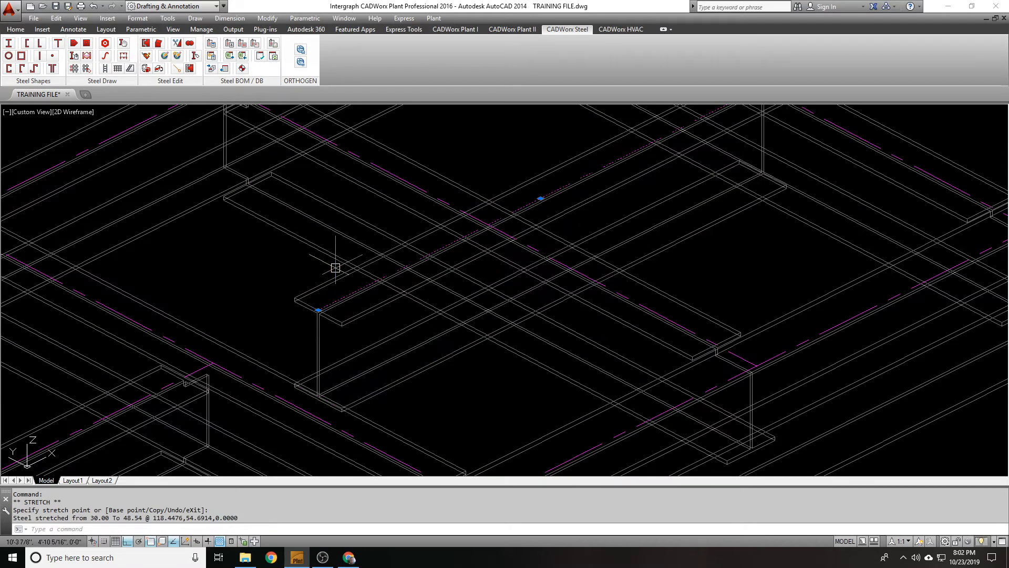
scroll(374, 265, "down", 2)
scroll(381, 262, "up", 2)
type("u")
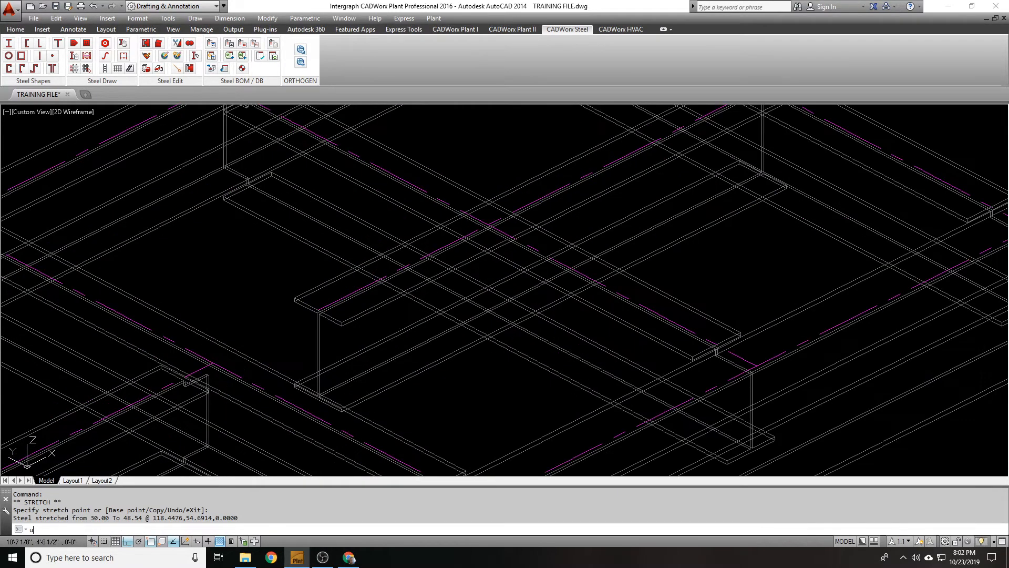
key("Return")
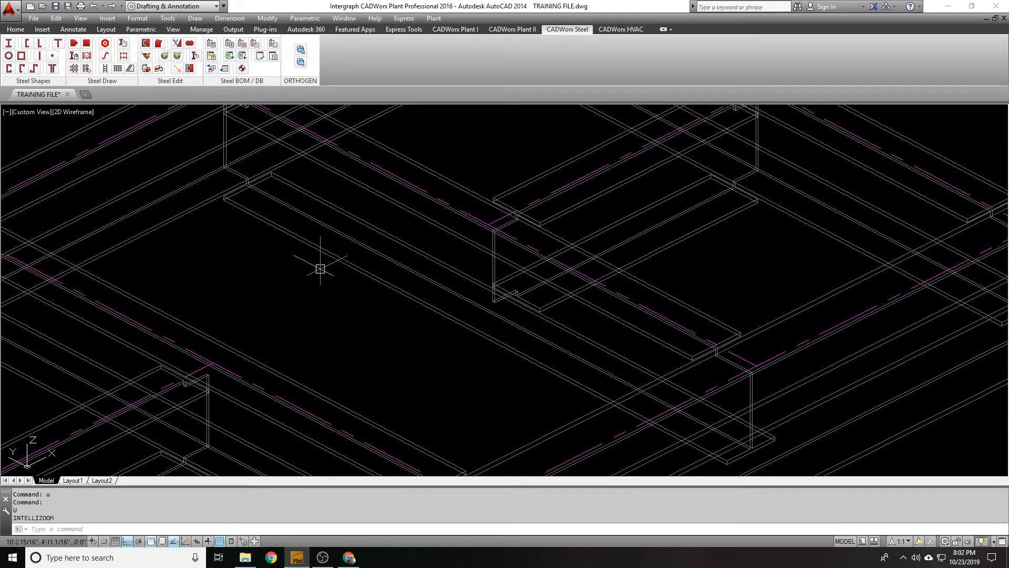
- Turn on automatic coping for the steel members
scroll(75, 167, "down", 2)
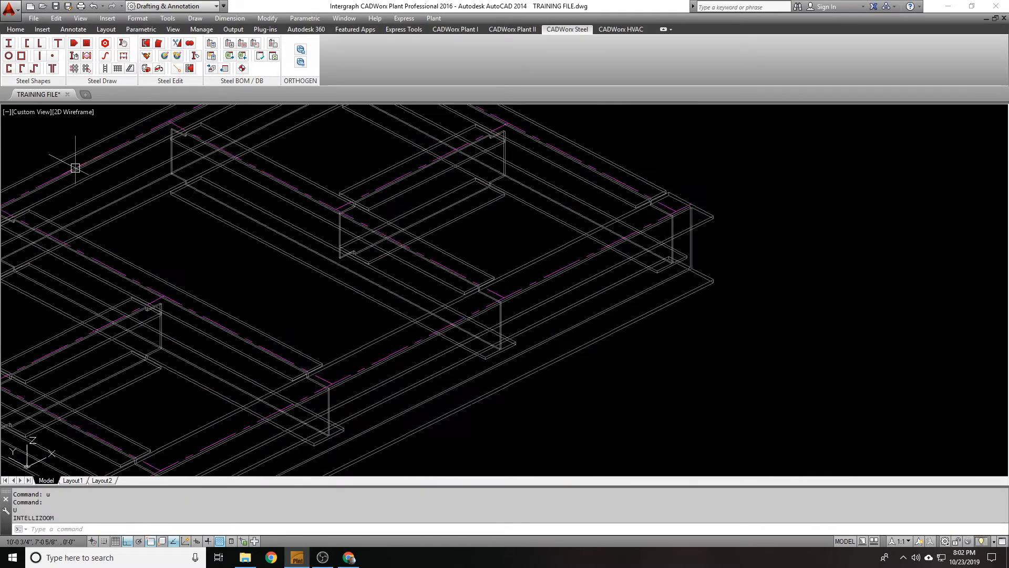
left_click(189, 68)
left_click(190, 69)
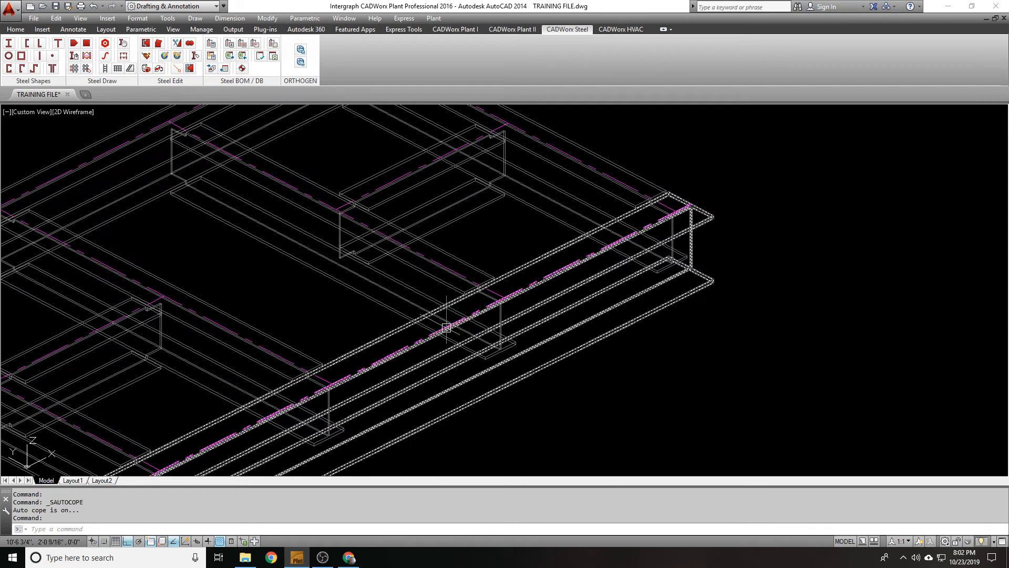
key("Escape")
middle_click_drag(416, 283, 456, 336)
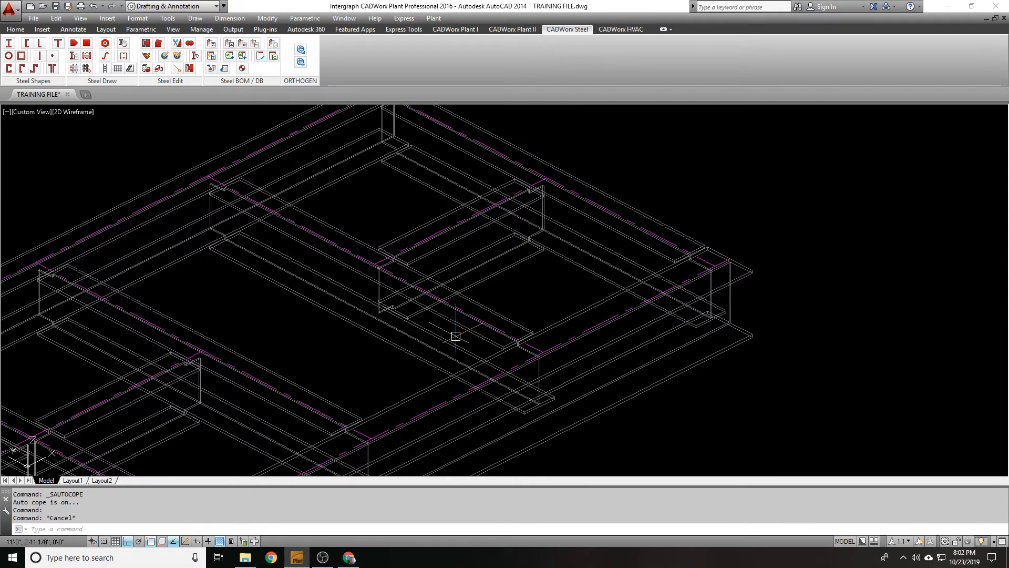
- Stretch the far segment's outer end past the end cross member to about 49.90 inches long, with auto cope on
left_click(549, 280)
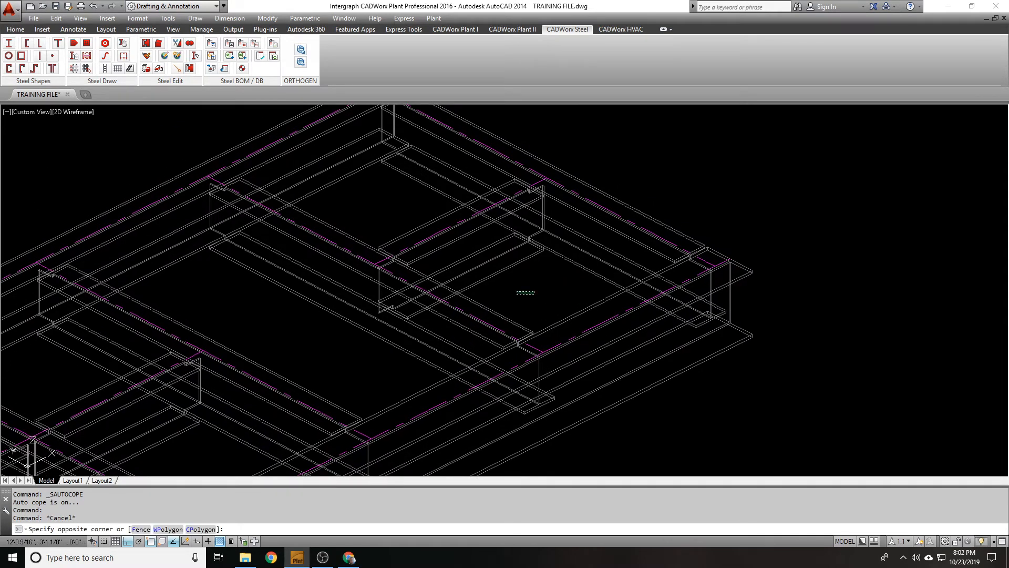
left_click(533, 297)
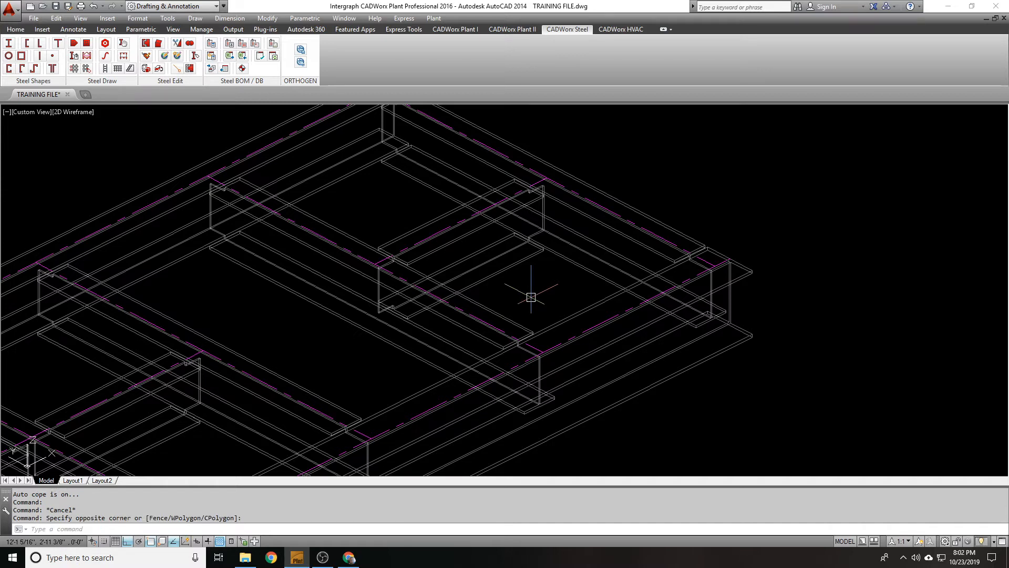
left_click(435, 235)
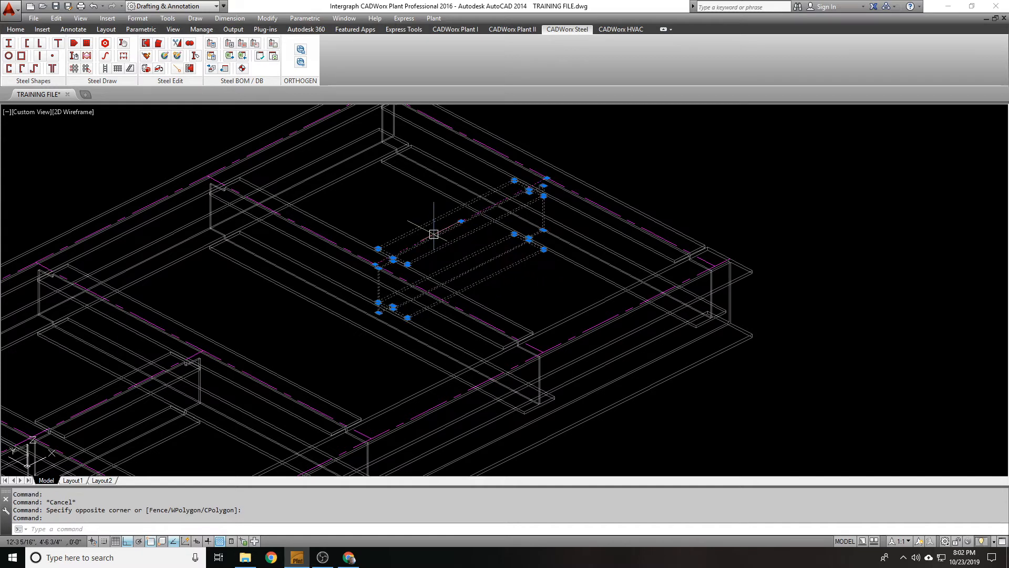
middle_click_drag(558, 169, 536, 188)
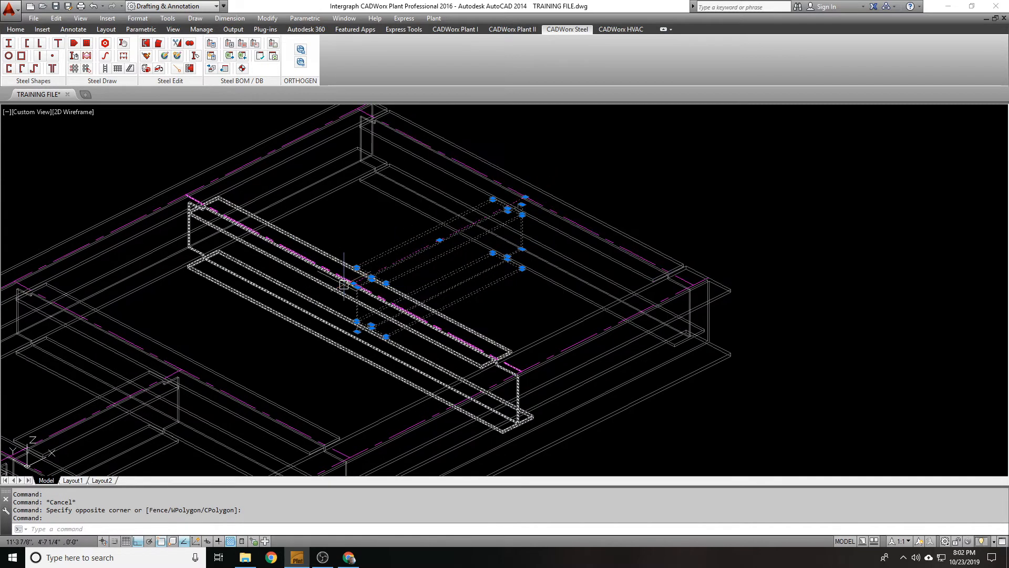
key("Escape")
left_click(405, 243)
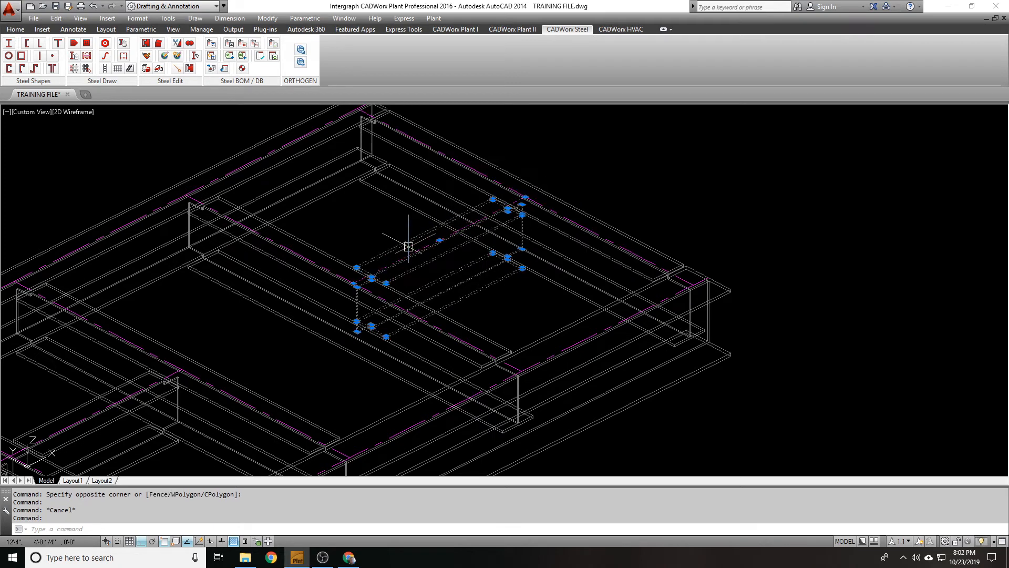
left_click(525, 196)
left_click(654, 142)
key("Escape")
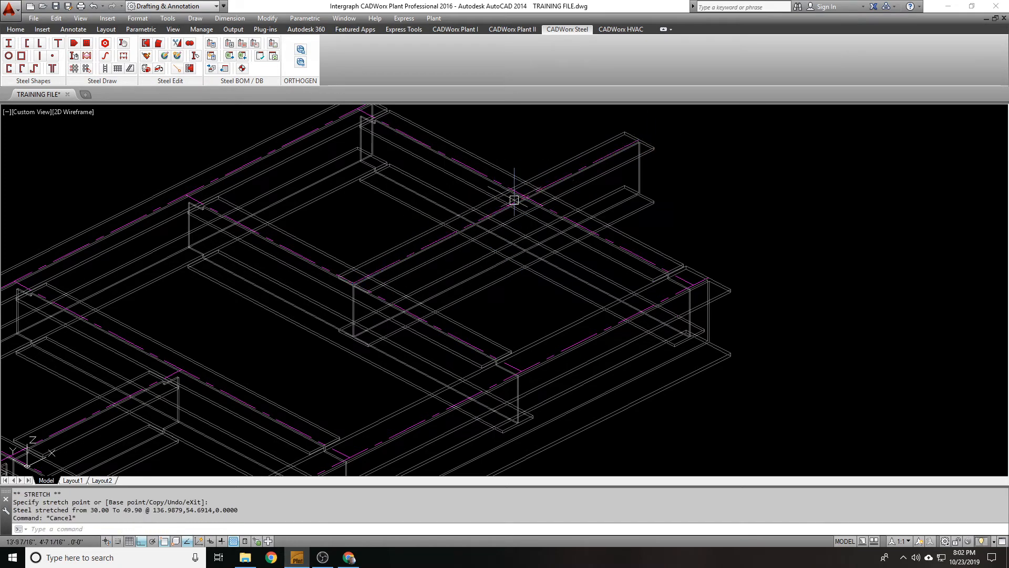
- Undo the outward stretch, the auto cope change and the erasure of the middle long beam's segment
left_click(490, 165)
key("Escape")
type("u")
key("Return")
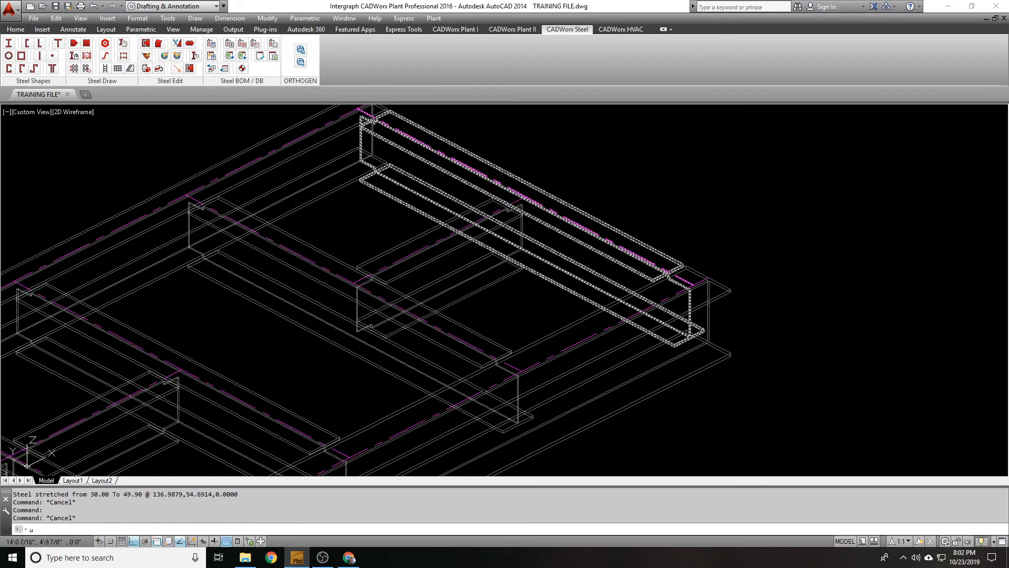
key("Return")
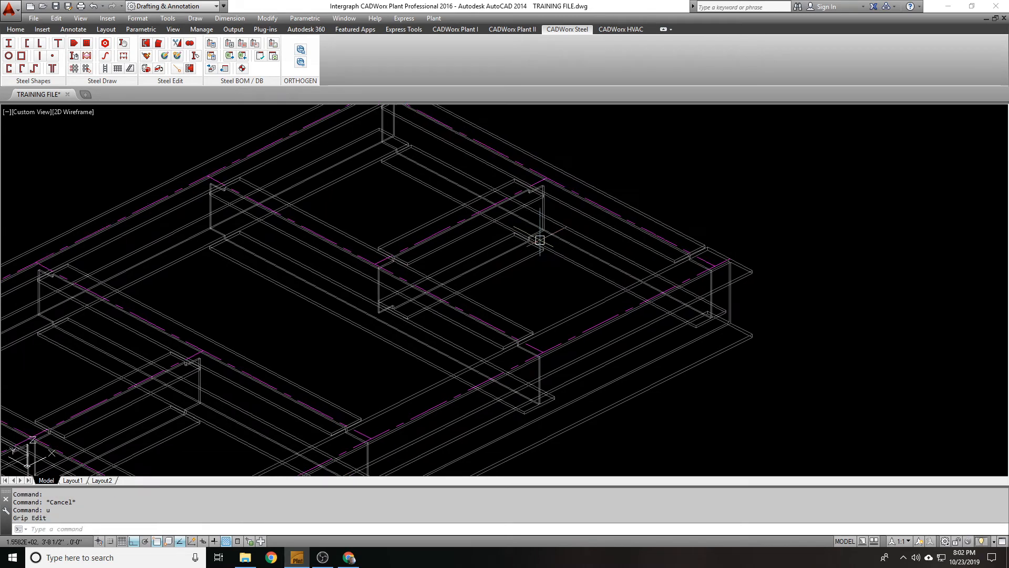
middle_click_drag(540, 240, 501, 183)
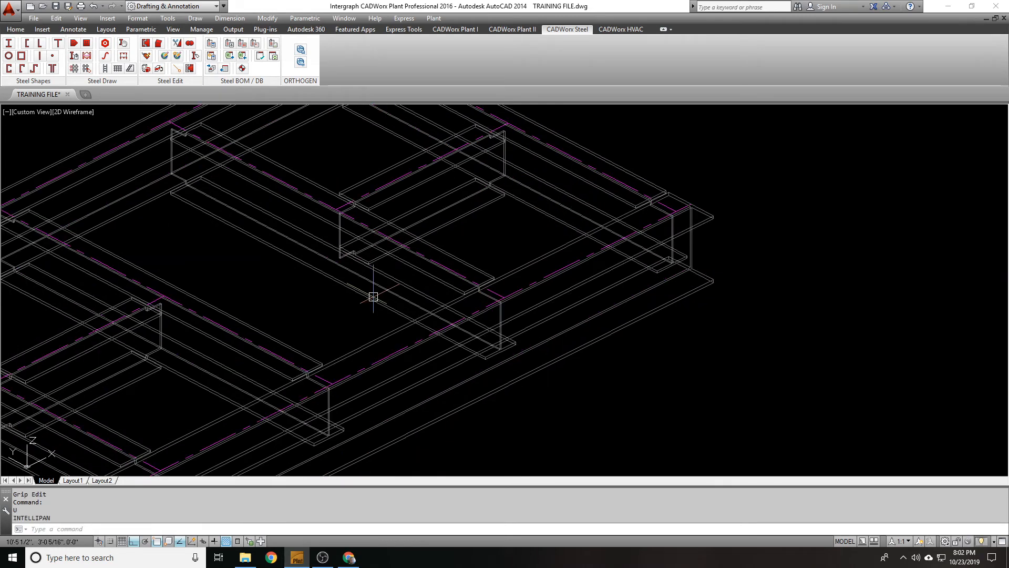
scroll(394, 213, "up", 2)
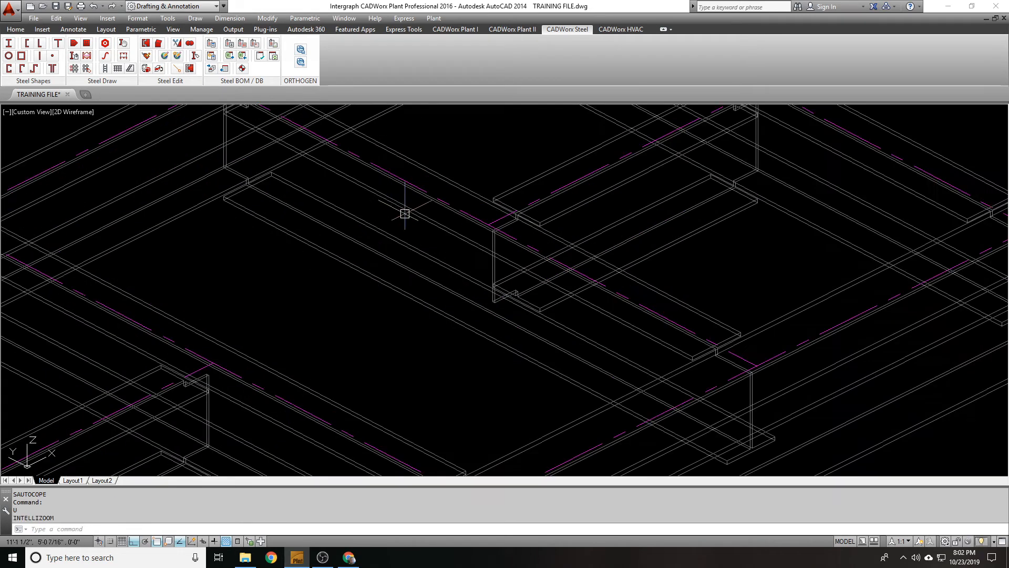
scroll(404, 213, "down", 4)
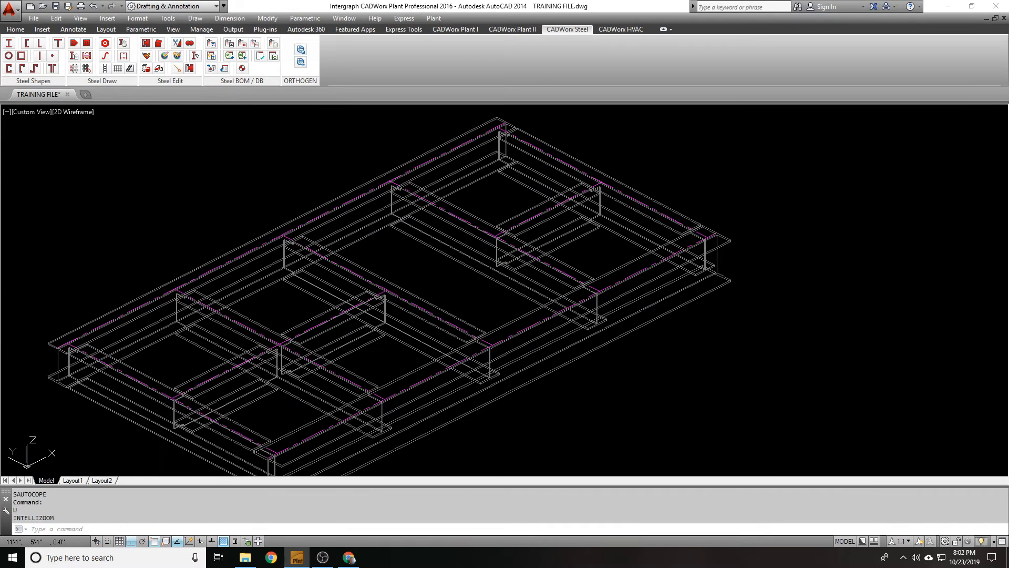
key("ctrl+z")
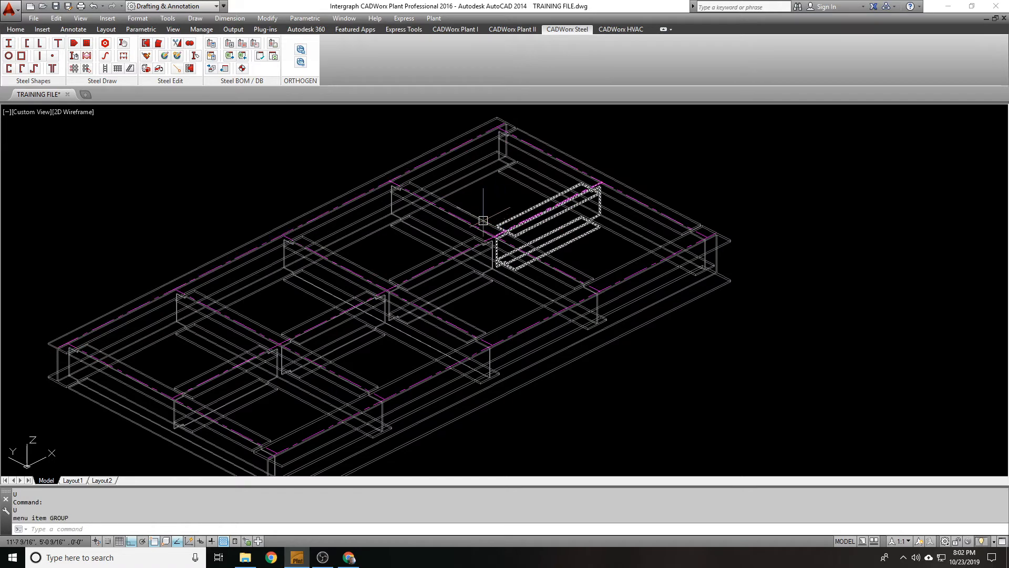
- Stretch the far middle segment's outer end past the end cross member to about 48.34 inches long
left_click(552, 210)
middle_click_drag(555, 206, 462, 251)
scroll(463, 251, "up", 3)
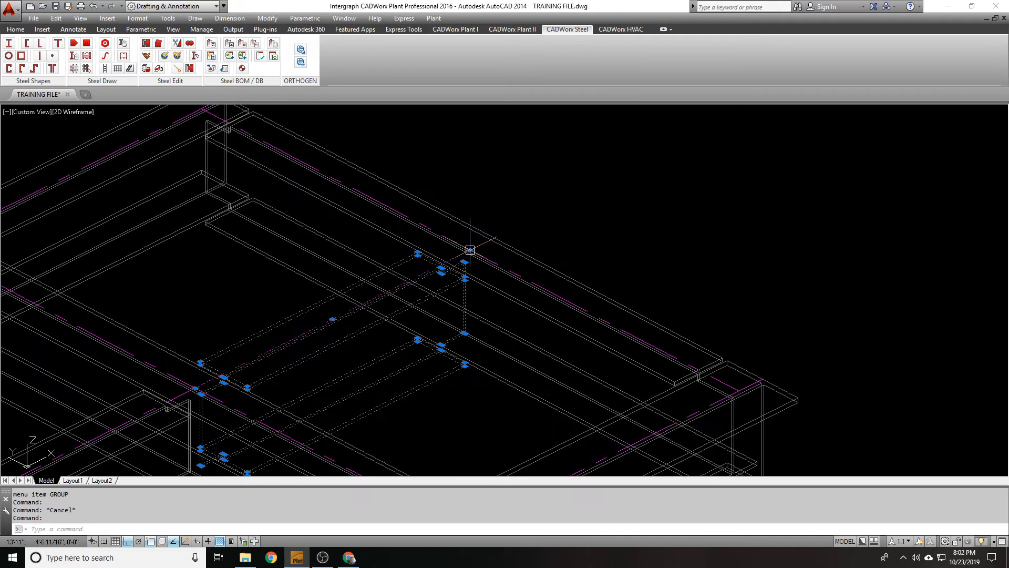
left_click(470, 251)
left_click(655, 174)
key("Escape")
double_click(574, 197)
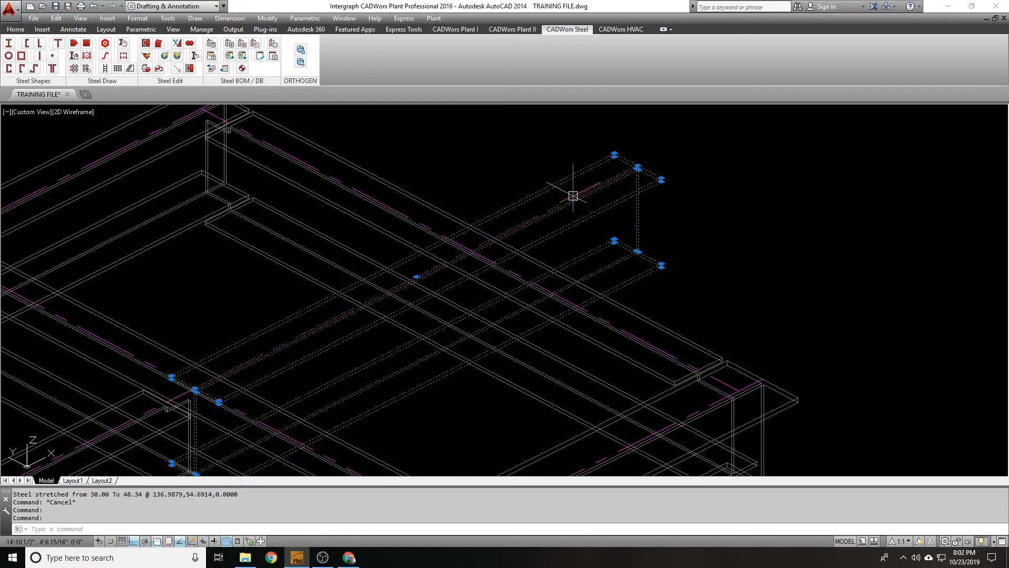
left_click(495, 391)
scroll(417, 157, "down", 3)
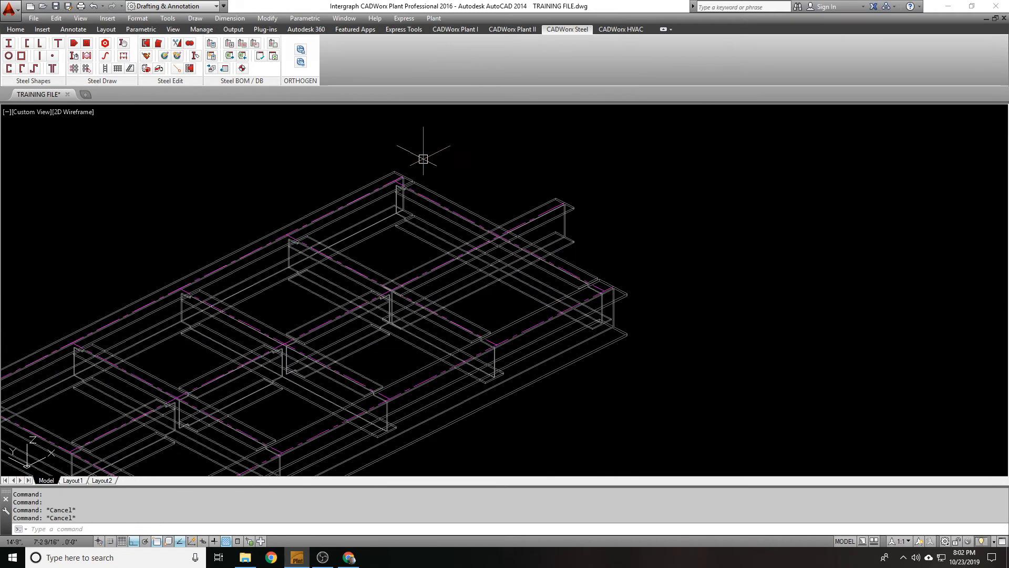
left_click(146, 44)
left_click(430, 275)
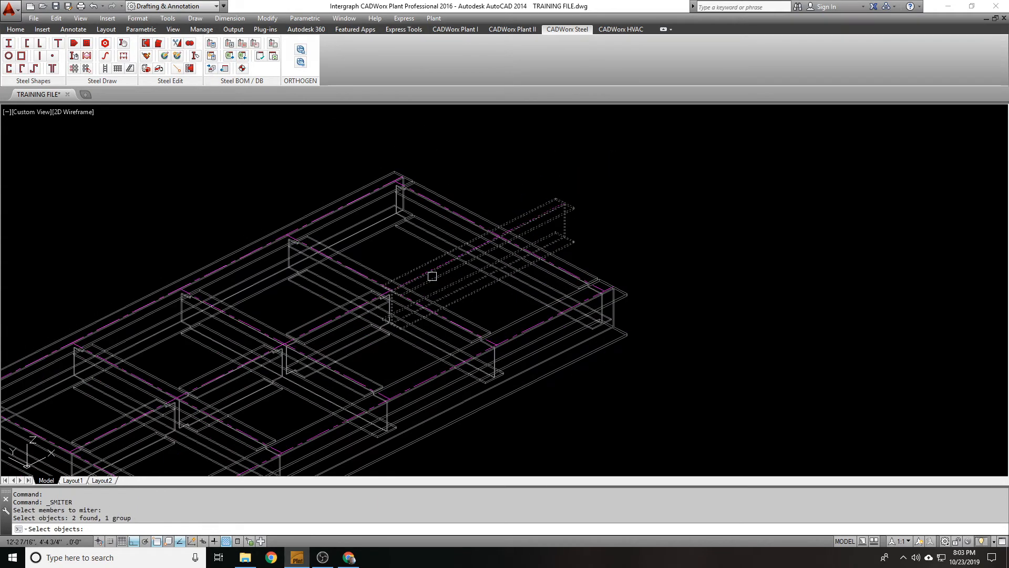
key("Return")
left_click(412, 292)
left_click(431, 216)
key("Escape")
left_click(146, 44)
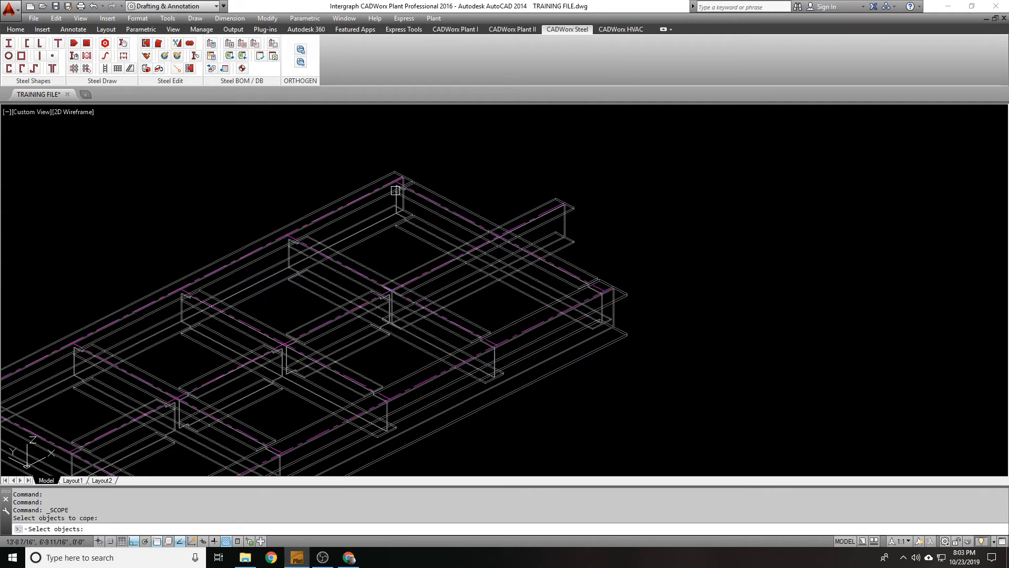
left_click(430, 273)
key("Return")
left_click(368, 266)
key("Return")
key("Escape")
key("Escape")
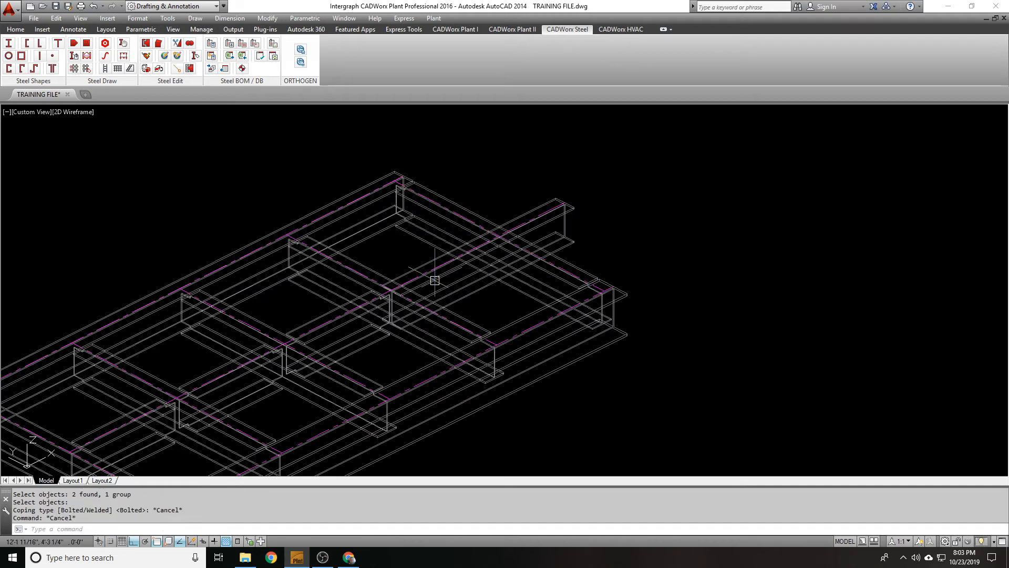
- Cope the stretched far segment against the adjacent interior cross member and the end cross member, using the Bolted coping type
key("Return")
left_click(430, 273)
key("Return")
left_click(368, 266)
left_click(444, 204)
key("Return")
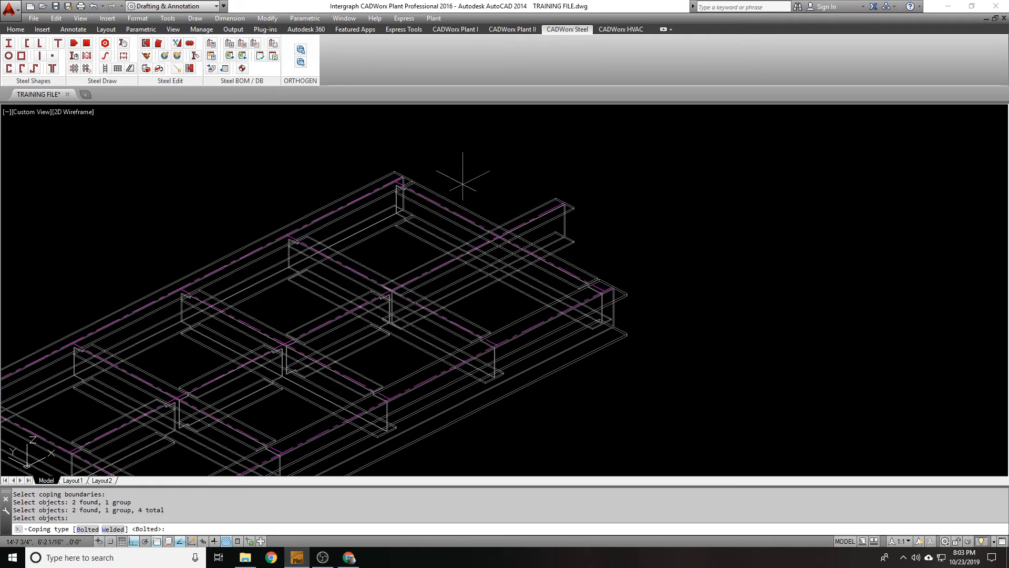
key("Return")
- Erase the leftover piece of the segment outside the end cross member
left_click(511, 227)
type("e")
key("Return")
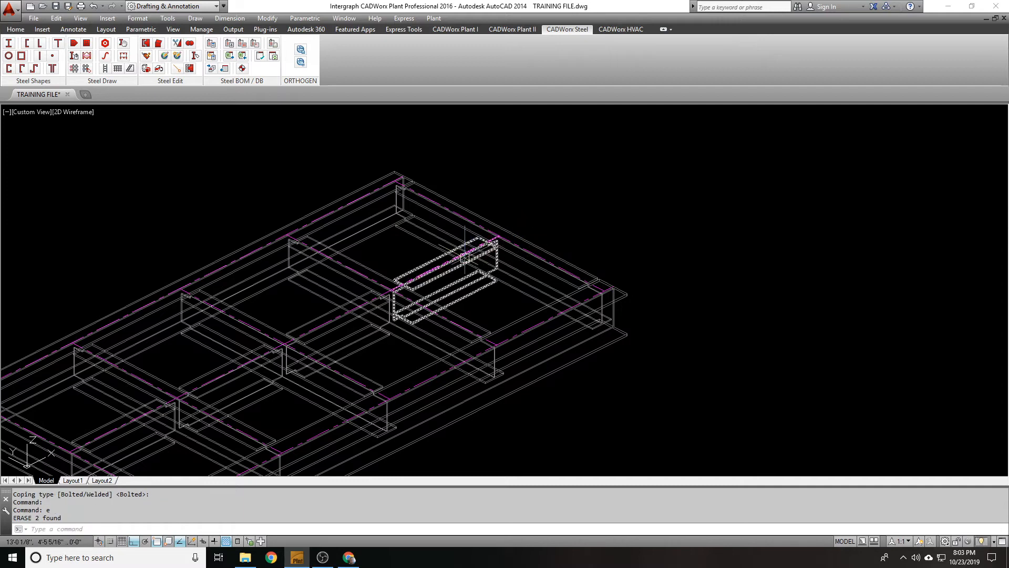
- Stretch the coped far segment past the end cross member to about 53.80 inches long and erase the piece outside the frame
left_click(508, 228)
left_click(499, 236)
left_click(581, 187)
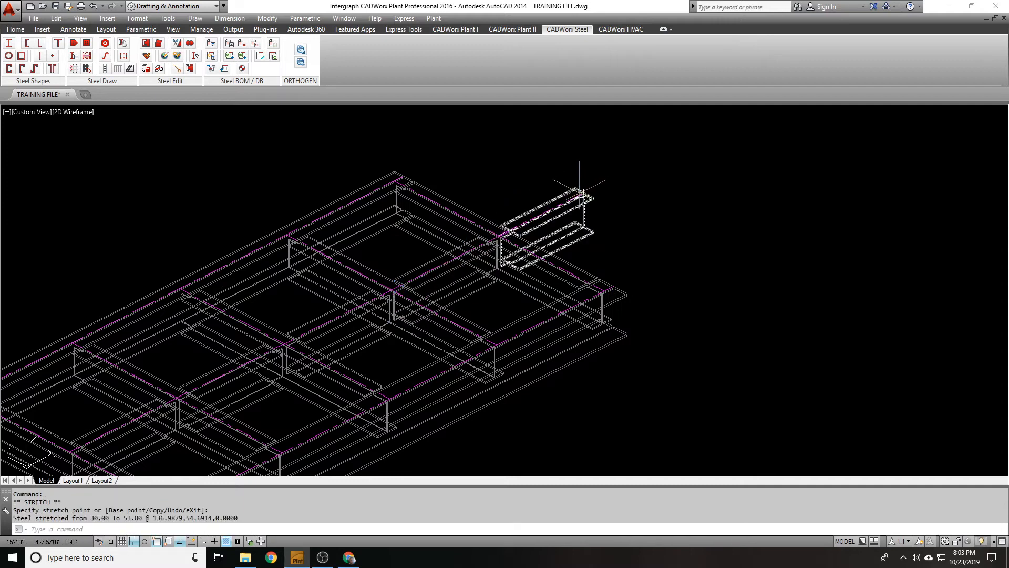
type("e")
key("Return")
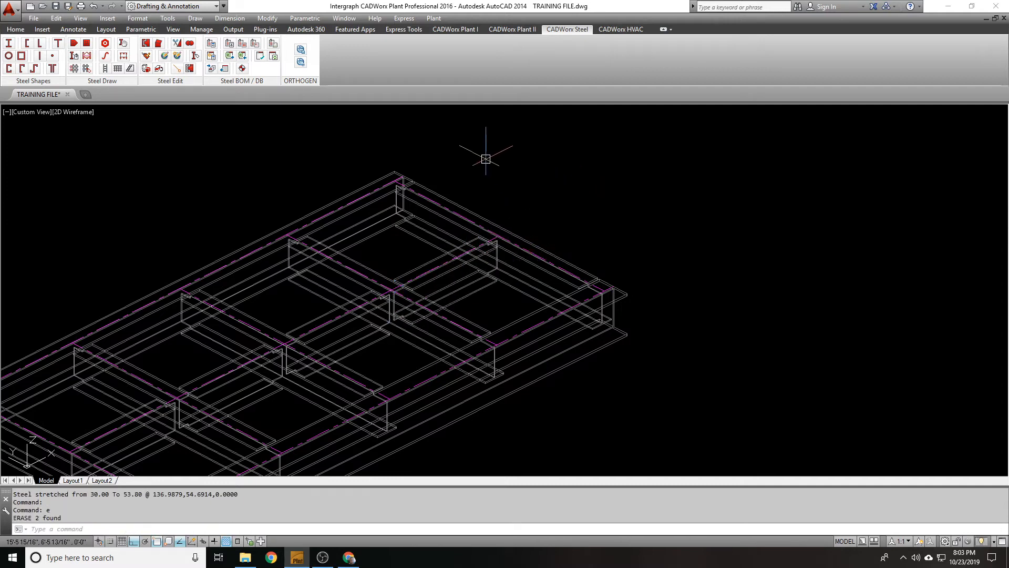
- Copy the far middle segment to a free spot above the frame
scroll(486, 159, "down", 3)
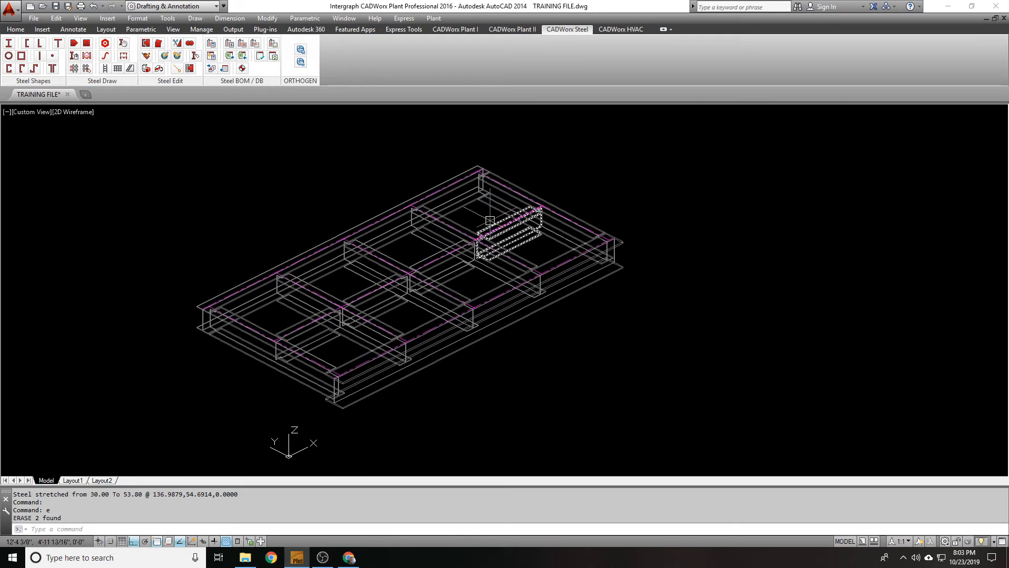
scroll(529, 200, "up", 2)
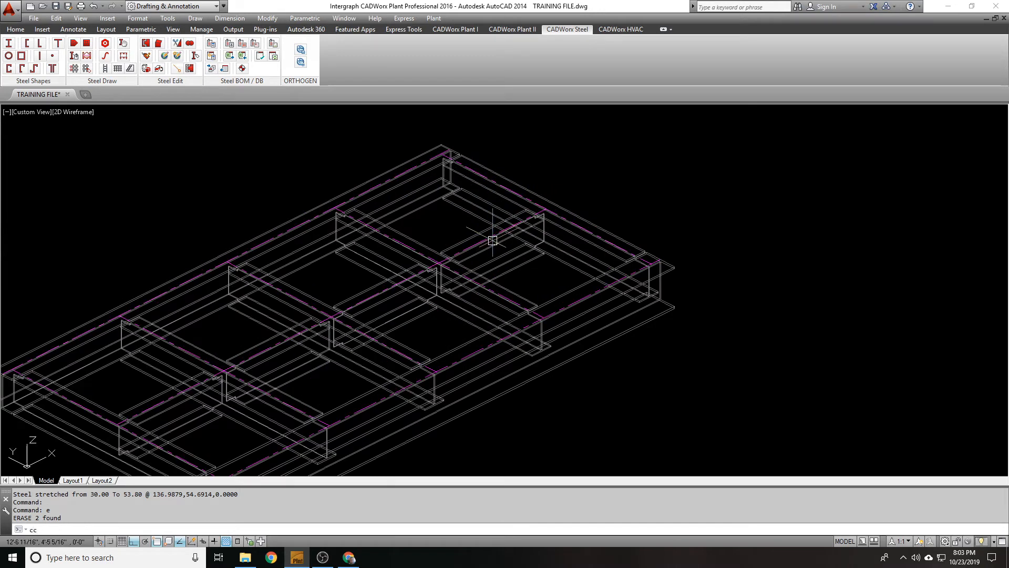
key("Return")
left_click(493, 240)
middle_click_drag(623, 167, 583, 224)
key("Return")
left_click(695, 341)
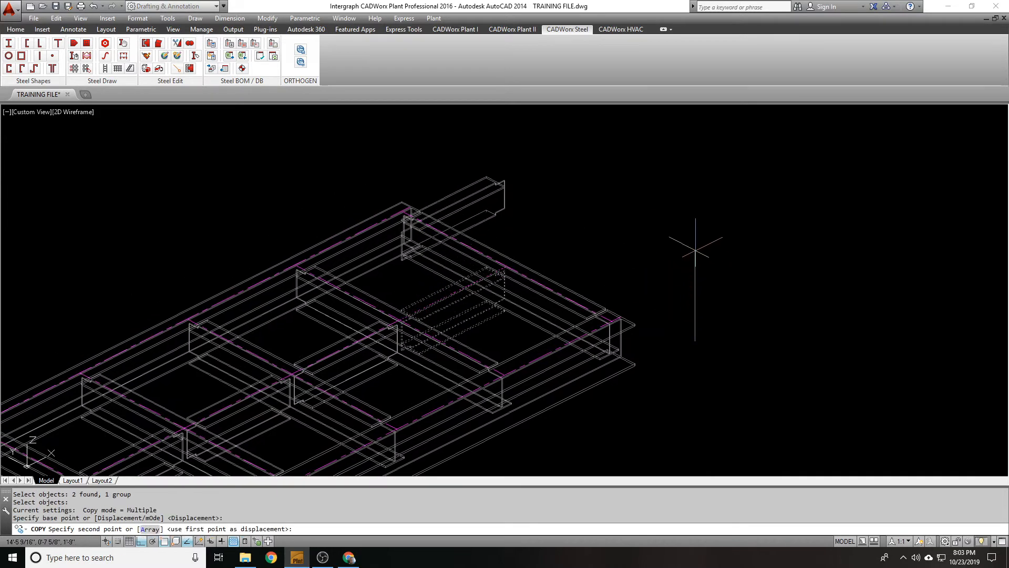
middle_click_drag(692, 177, 689, 195)
left_click(700, 176)
key("Return")
- Stretch the copied member's outer end to about 65.45 inches long
middle_click_drag(490, 218, 481, 265)
left_click(450, 170)
left_click(496, 149)
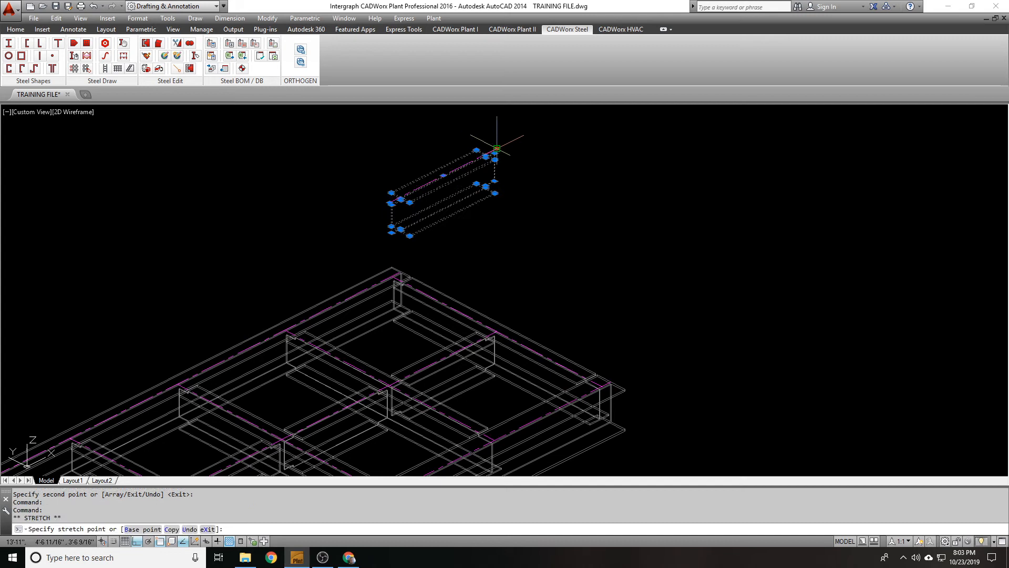
left_click(658, 107)
key("Escape")
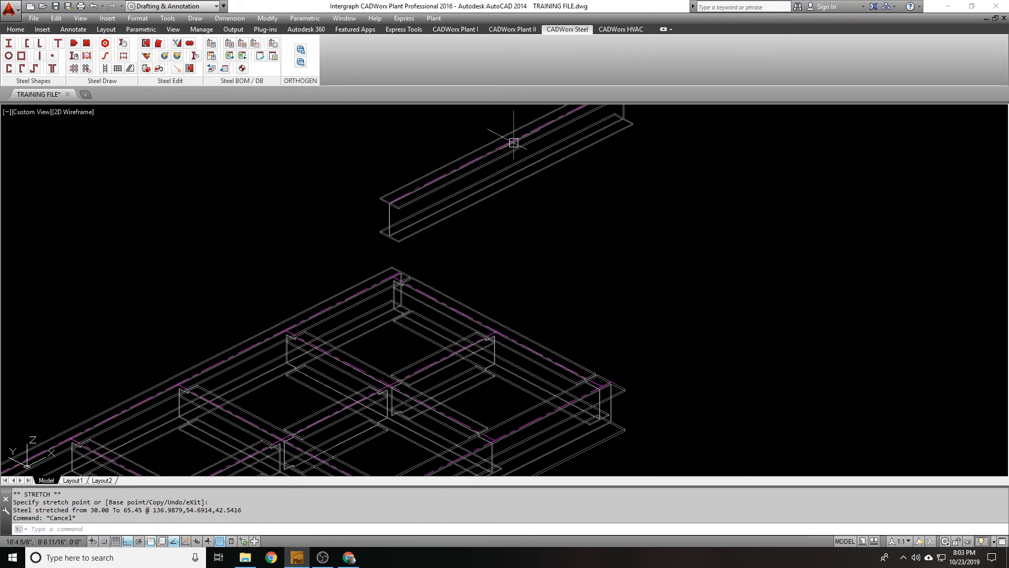
- Erase the stretched copy above the frame
type("e")
key("Return")
left_click(489, 154)
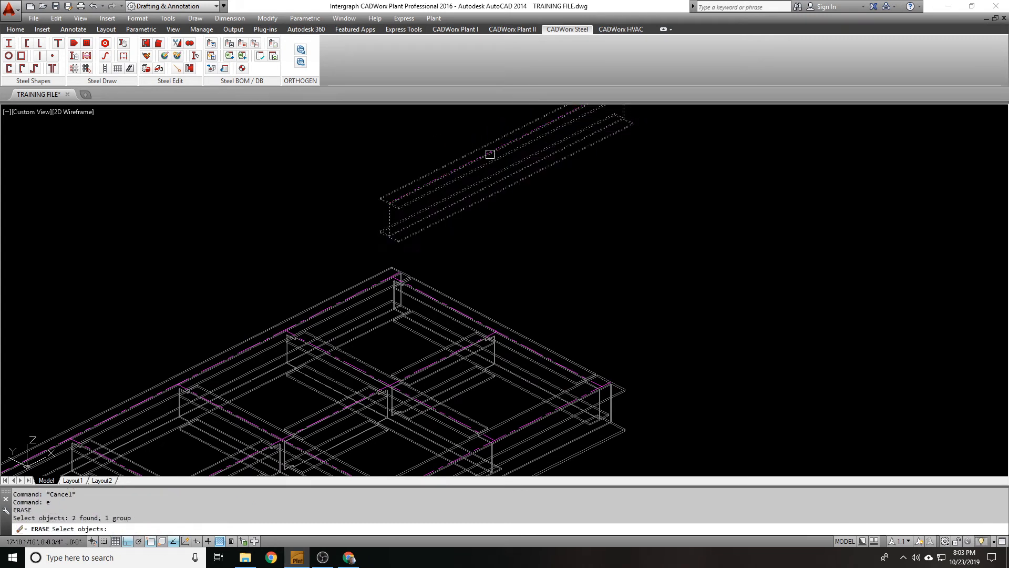
key("Return")
- Stretch the far middle segment's outer end past the end cross member to about 67.82 inches long
left_click(440, 351)
left_click(496, 331)
left_click(630, 269)
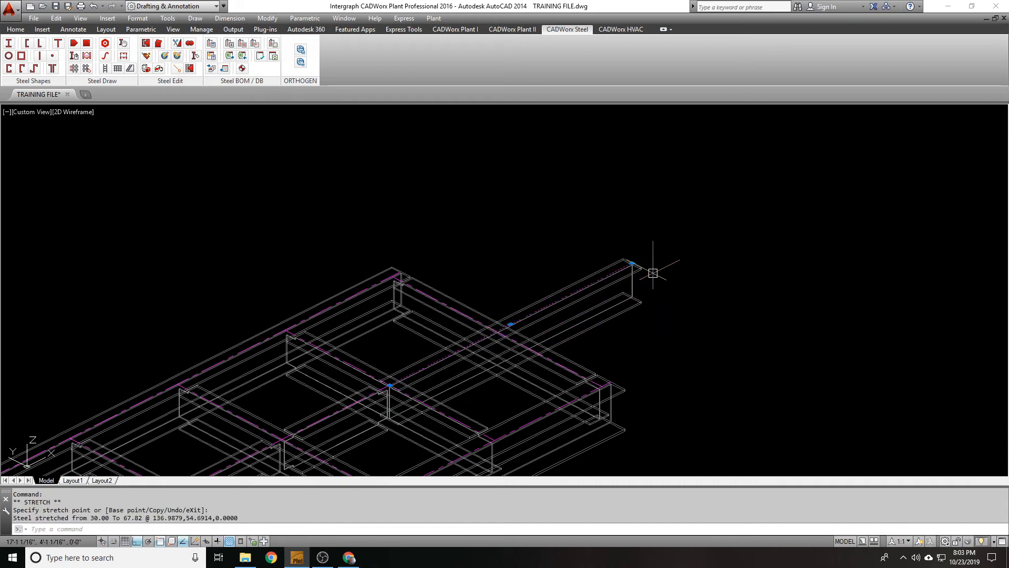
key("Escape")
- Undo the last stretch and the erasure of the copied member, and erase that copy again
type("u")
key("Return")
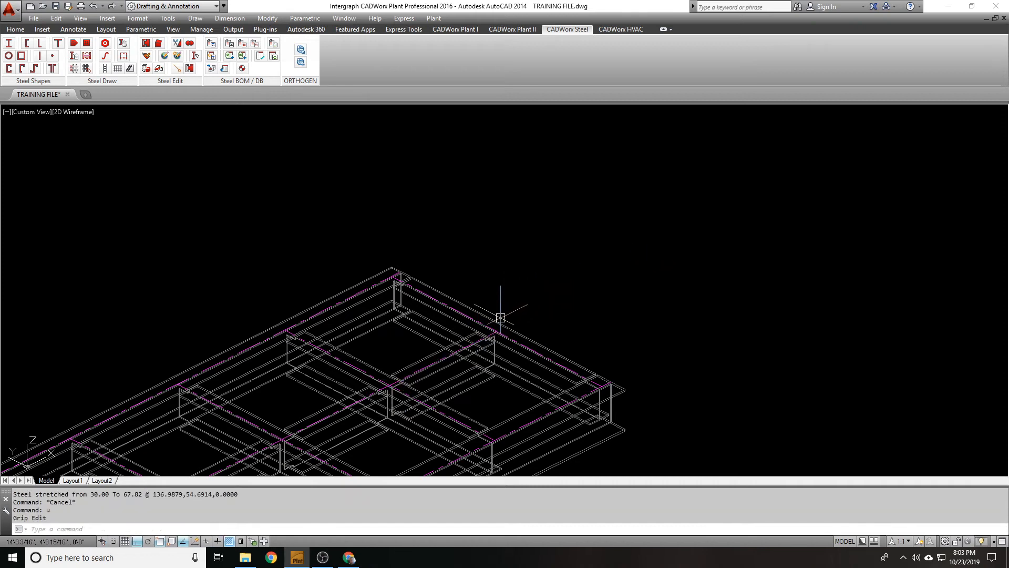
key("ctrl+z")
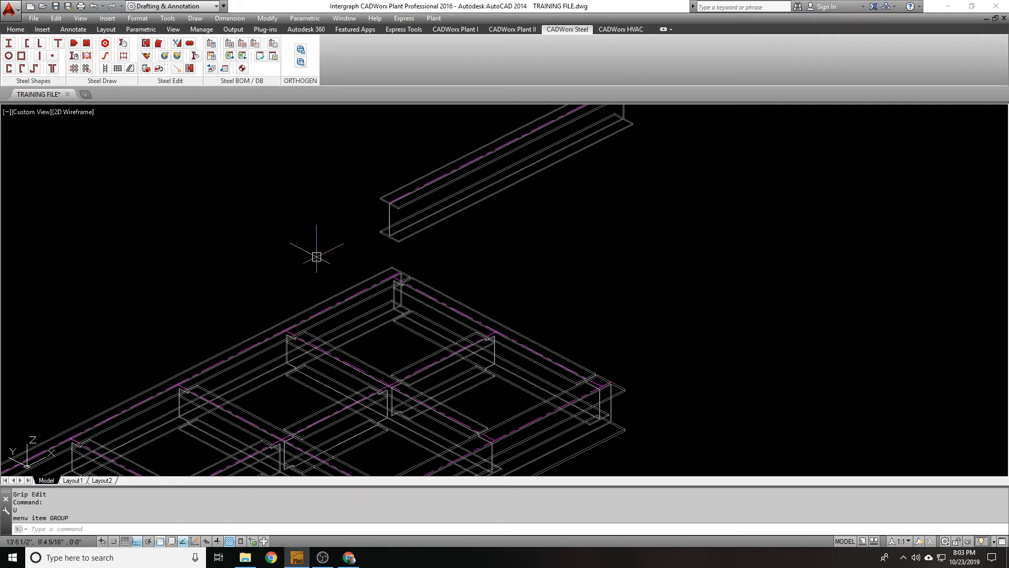
left_click(460, 208)
key("Delete")
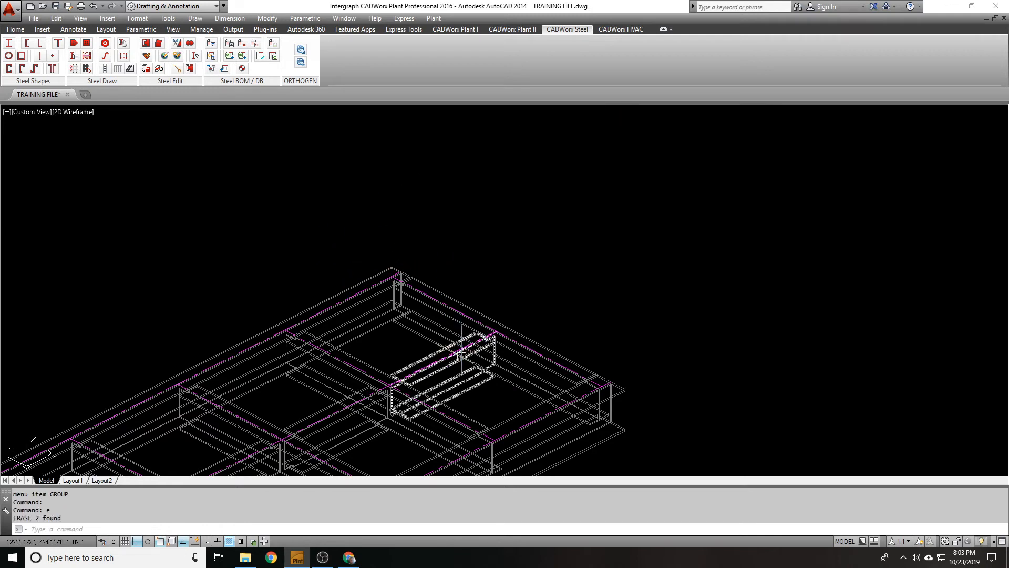
- Stretch the far middle segment's outer end past the end cross member to about 65.05 inches long
left_click(476, 336)
left_click(496, 331)
left_click(622, 266)
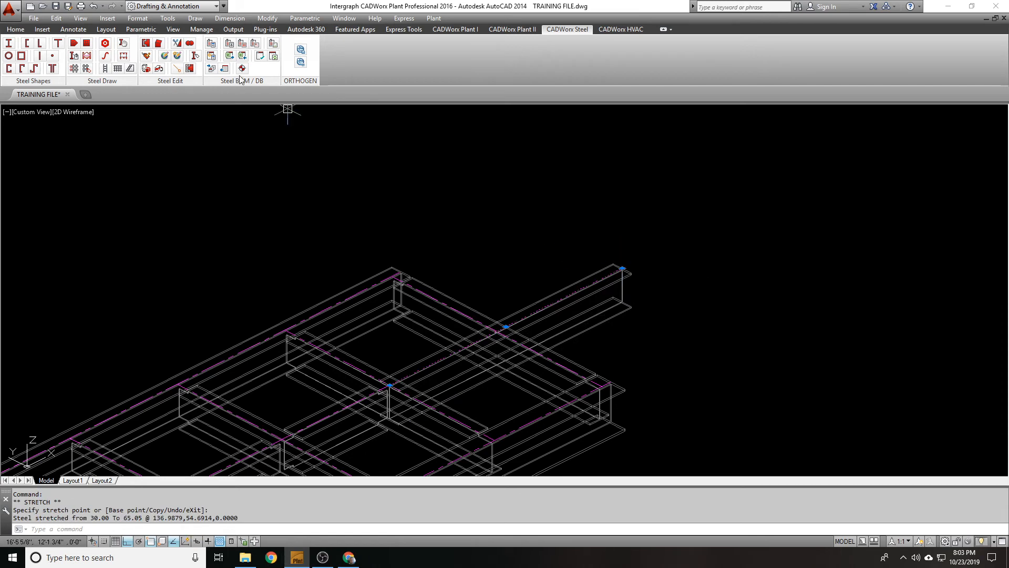
key("Escape")
- Cope the stretched far segment against the end cross member only, using the Bolted coping type
left_click(146, 44)
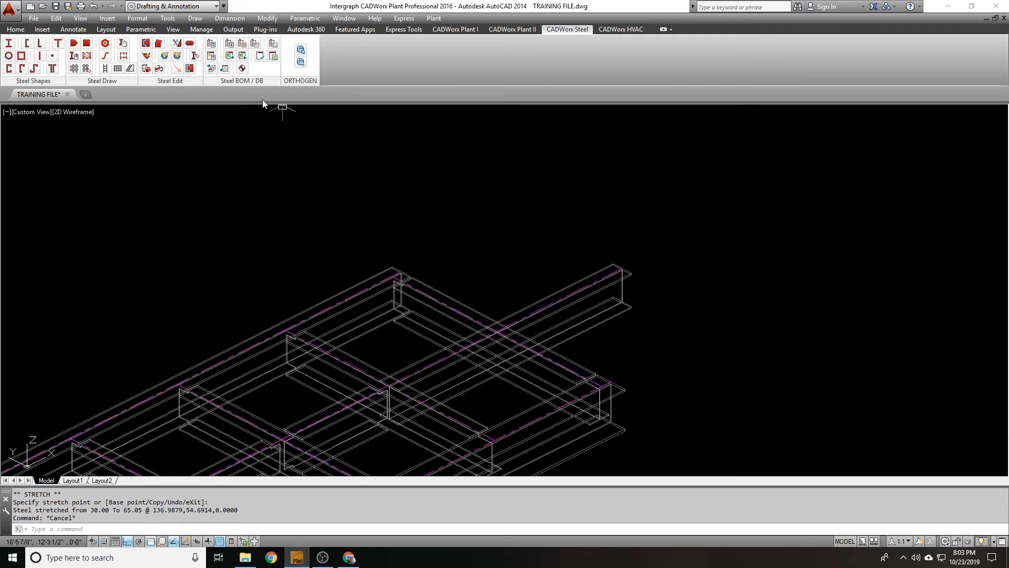
left_click(436, 361)
key("Return")
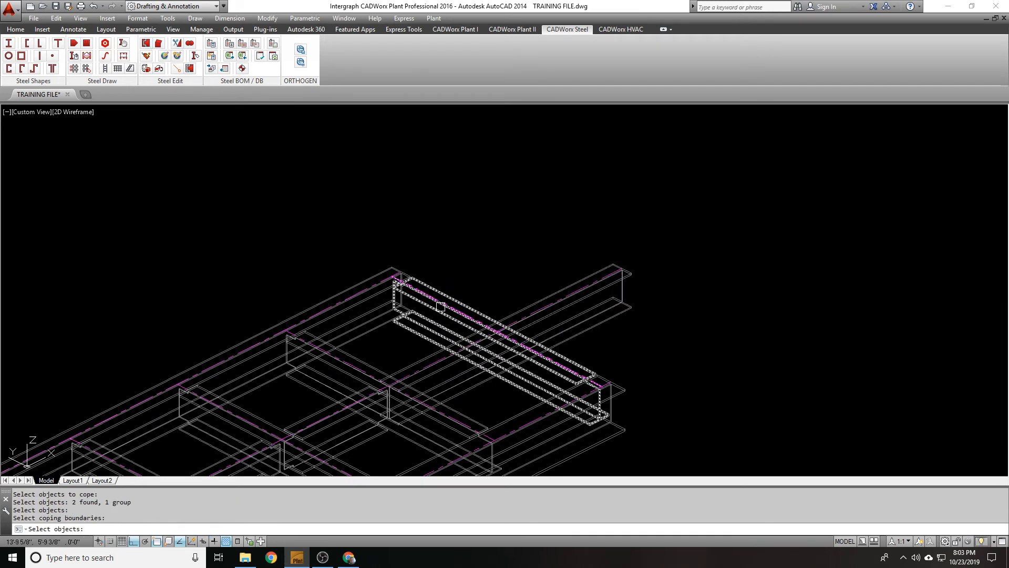
left_click(442, 306)
key("Return")
key("Return")
- Erase the cut-off piece that extends outside the end cross member
left_click(534, 311)
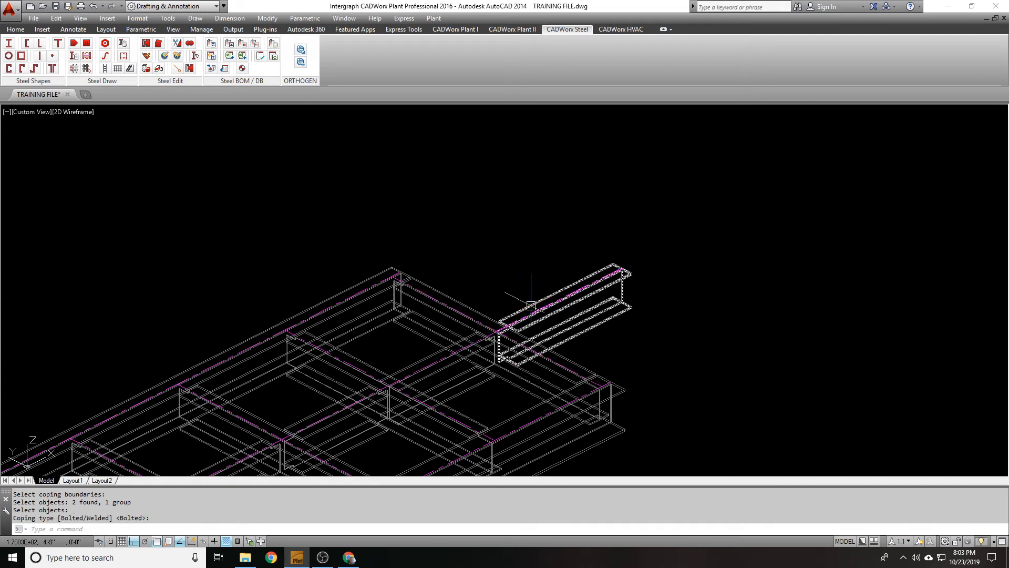
type("e")
key("Return")
- Copy the newly coped far segment to a free spot above the frame
type("c")
key("Return")
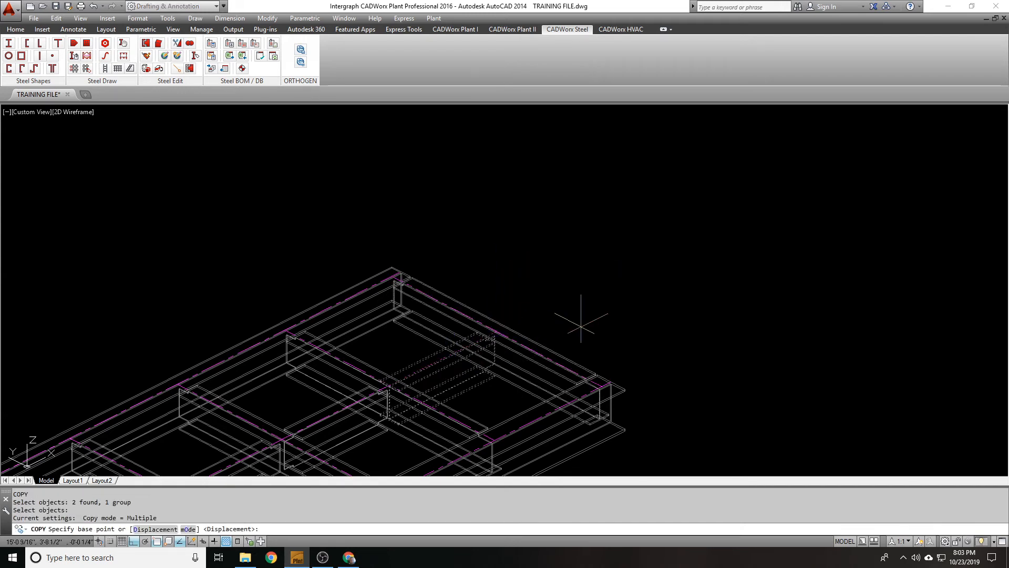
left_click(589, 316)
left_click(551, 160)
key("Return")
- Stretch the new copy's outer end to about 66.32 inches long
left_click(480, 166)
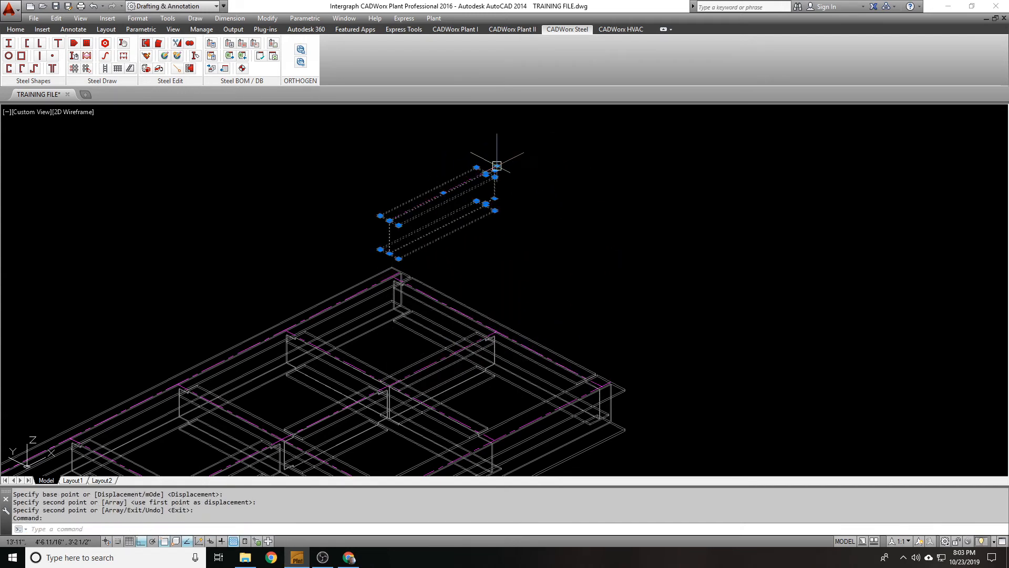
left_click(497, 166)
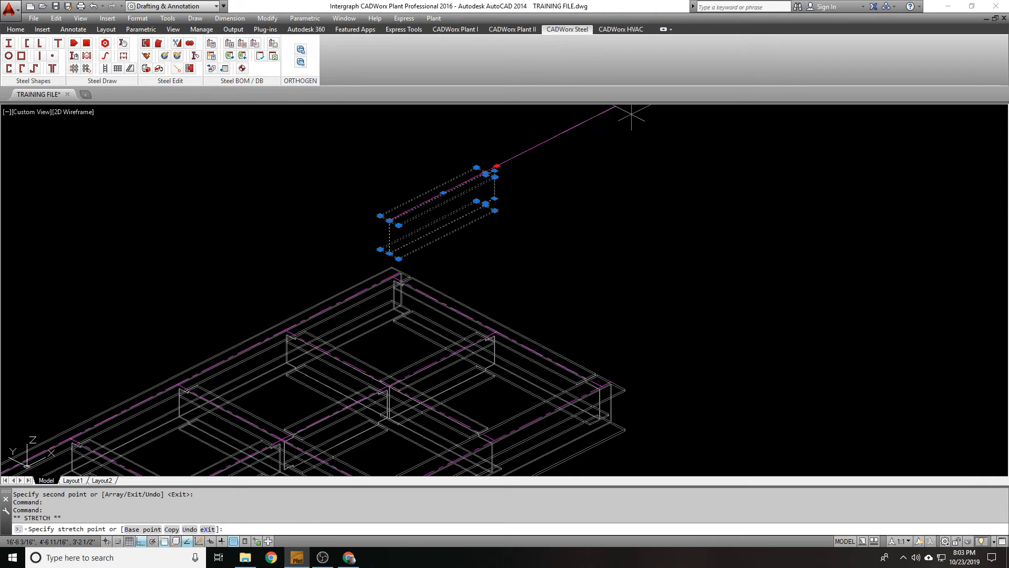
left_click(641, 108)
- Examine the stretched copy around the location of its original coped end and compare it with the frame below
scroll(474, 143, "up", 3)
left_click(535, 152)
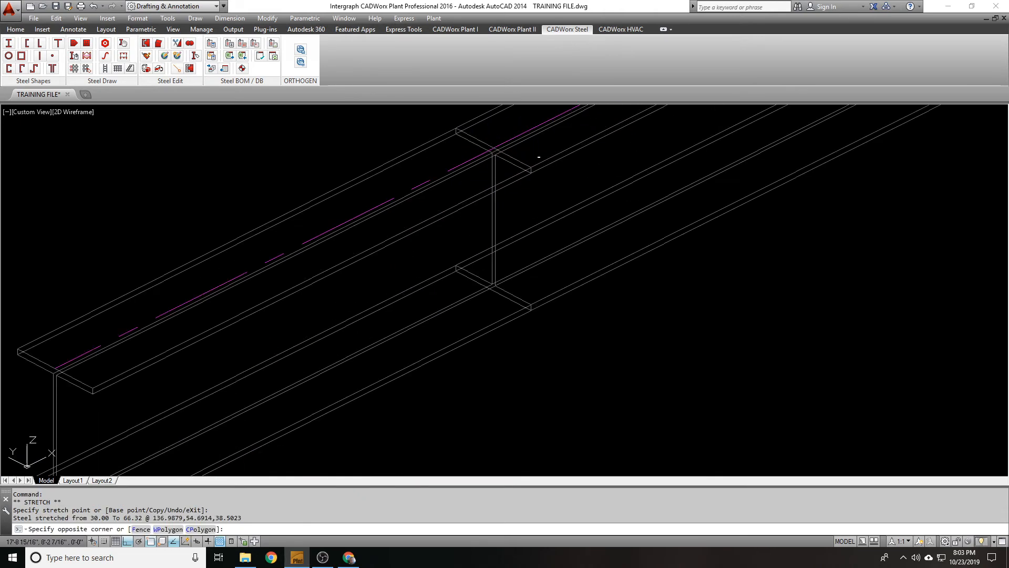
left_click(557, 154)
scroll(434, 184, "down", 6)
key("Escape")
middle_click_drag(434, 185, 443, 198)
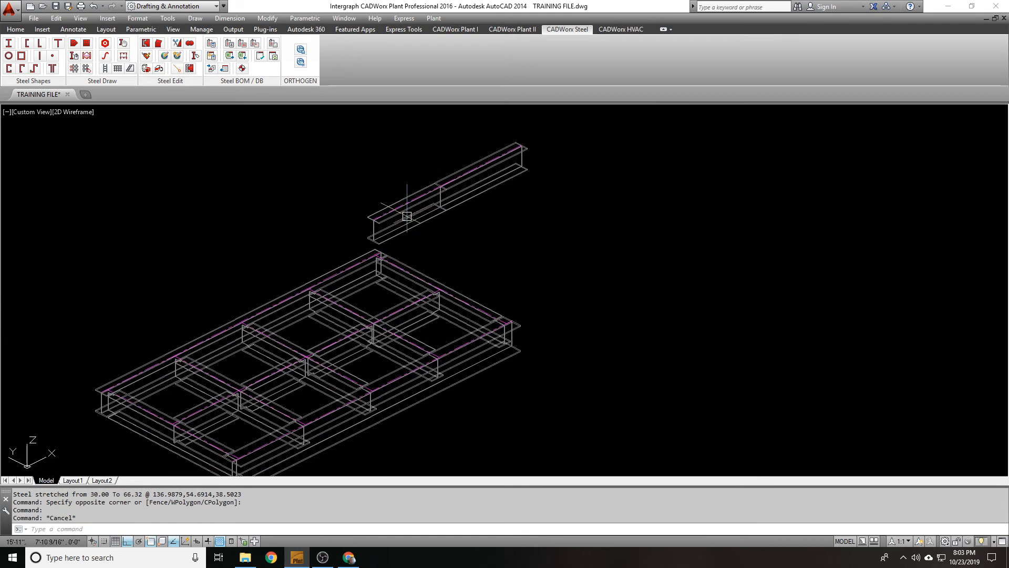
scroll(376, 230, "up", 1)
scroll(373, 142, "down", 1)
middle_click_drag(363, 149, 355, 174)
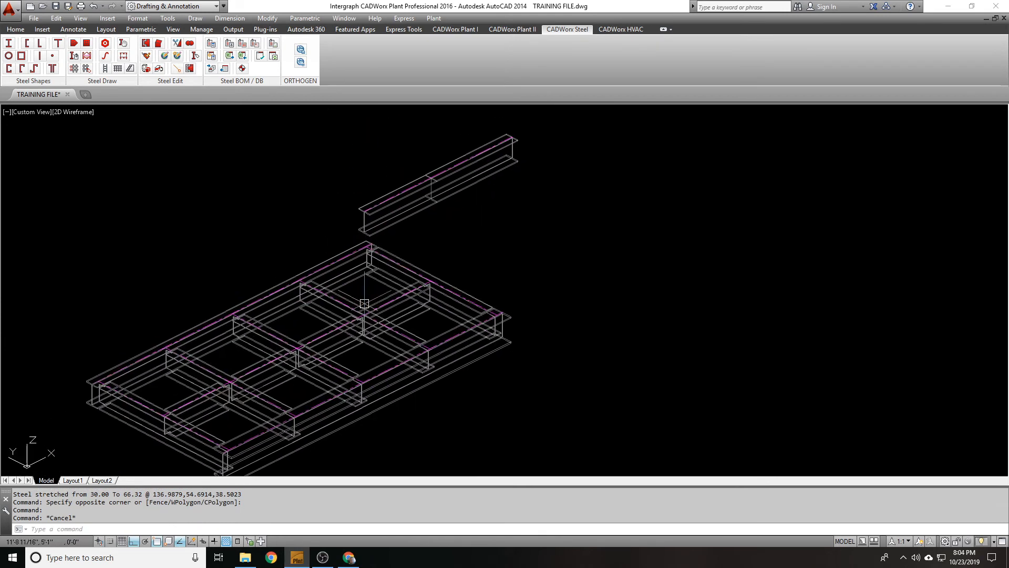
- Erase both pieces of the stretched copy above the frame
left_click(461, 164)
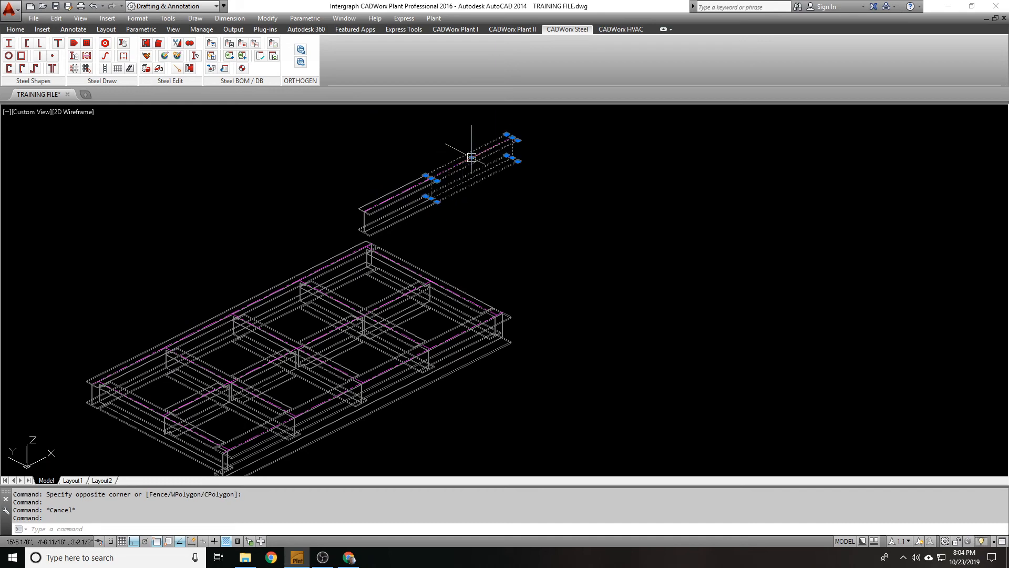
scroll(427, 168, "up", 1)
type("e")
key("space")
left_click(462, 218)
left_click(420, 189)
scroll(482, 149, "down", 1)
key("space")
middle_click_drag(465, 238, 562, 170)
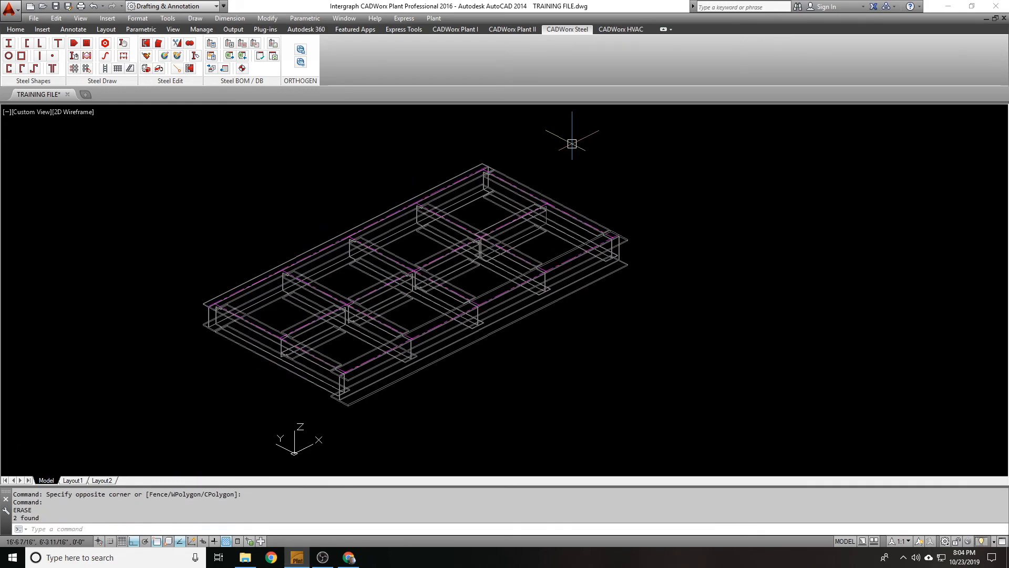
- Examine the coped connections between the middle beam segments and an interior cross member up close, and check a segment's member details
middle_click_drag(455, 236, 500, 157)
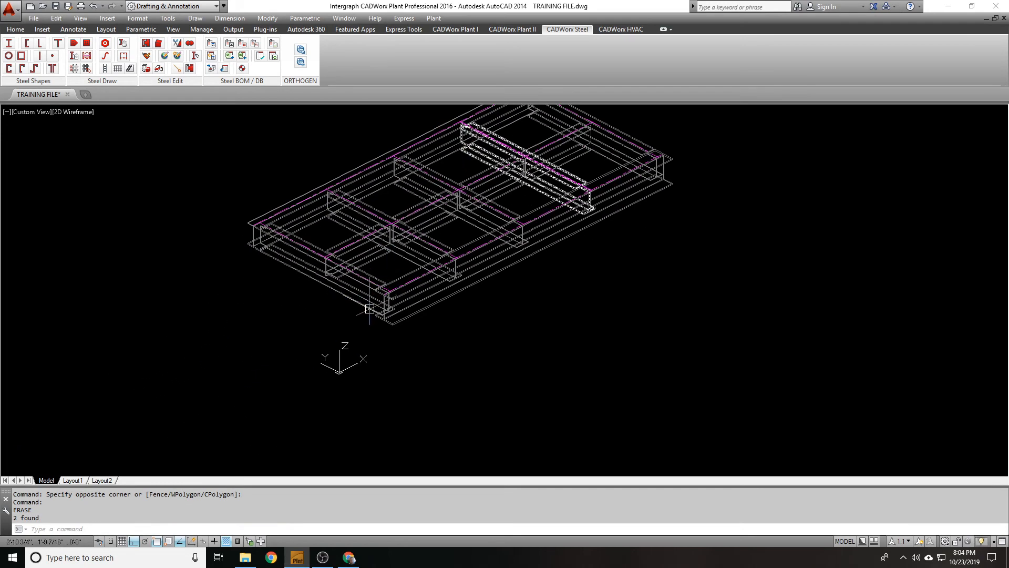
scroll(368, 297, "up", 3)
middle_click_drag(368, 297, 578, 227, "shift")
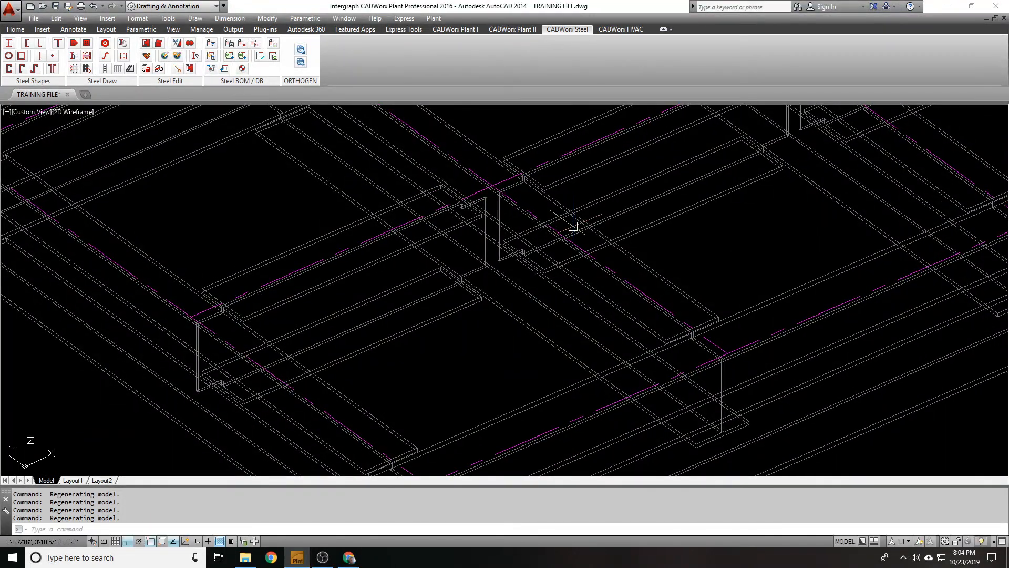
left_click(581, 225)
mouse_move(581, 225)
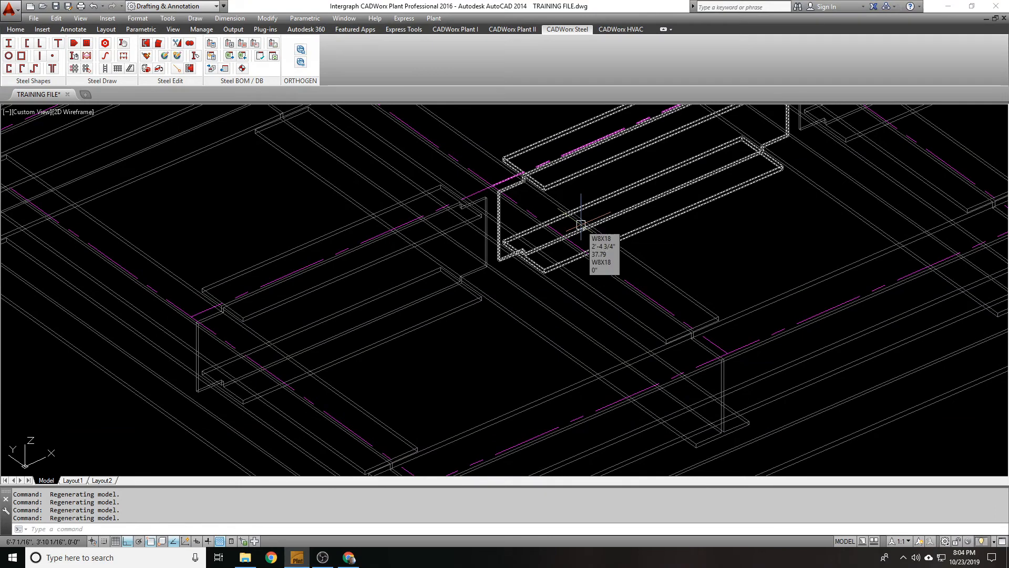
- Reapply the W8X18 wide flange definition to the frame's left end cross member through Component Edit
scroll(581, 225, "down", 5)
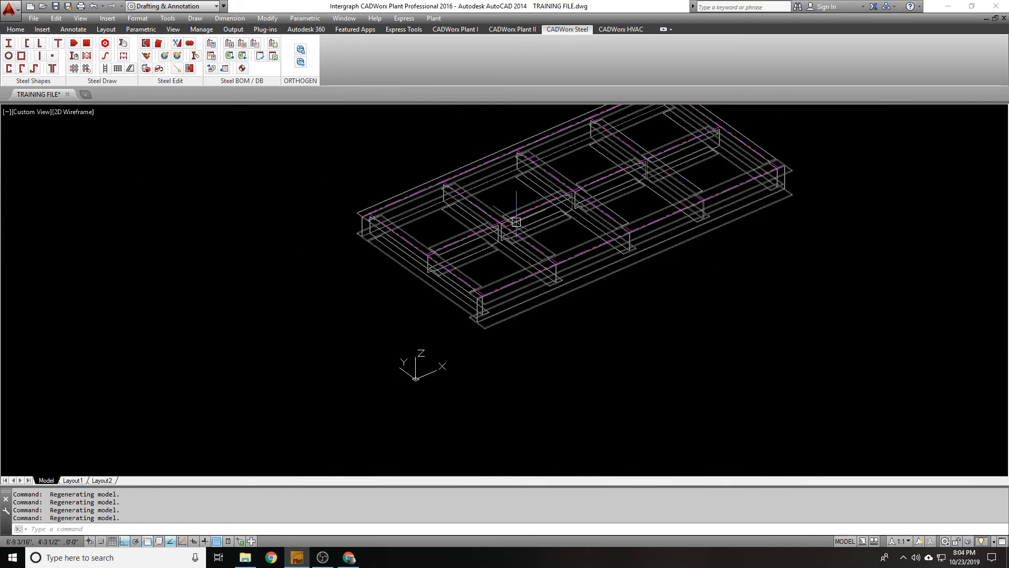
scroll(490, 236, "up", 3)
left_click(490, 236)
key("Escape")
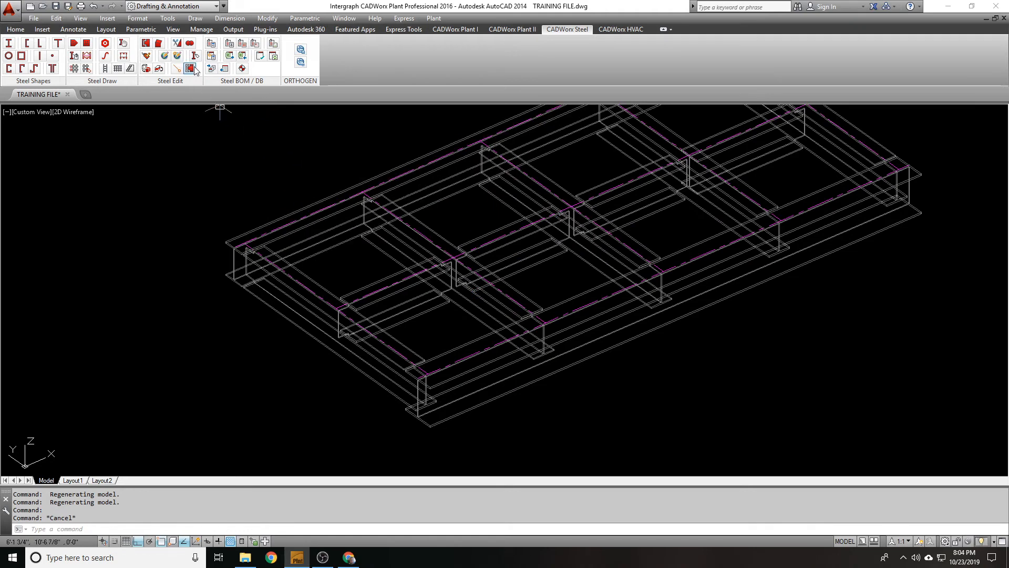
double_click(298, 298)
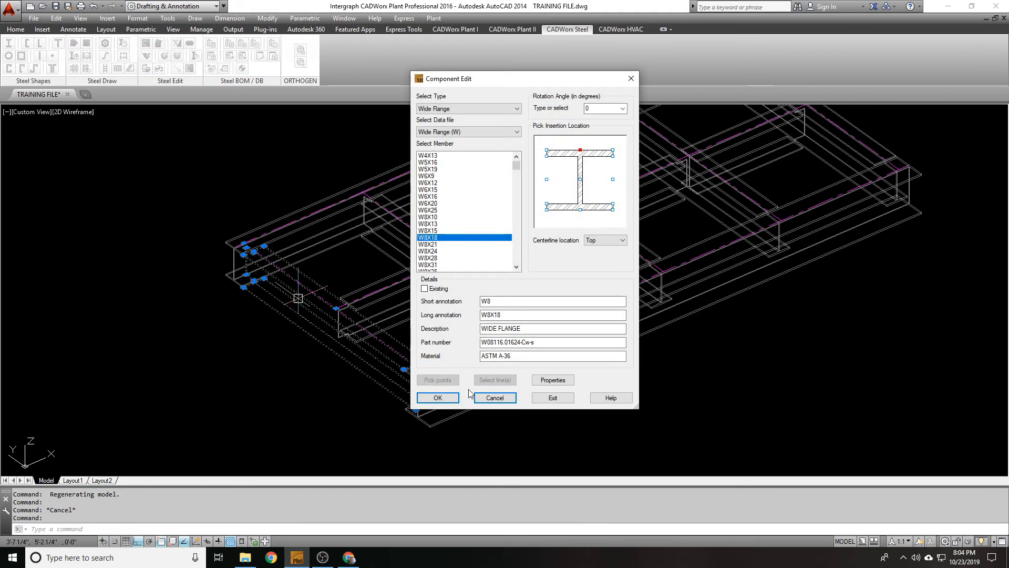
left_click(438, 397)
scroll(252, 252, "up", 3)
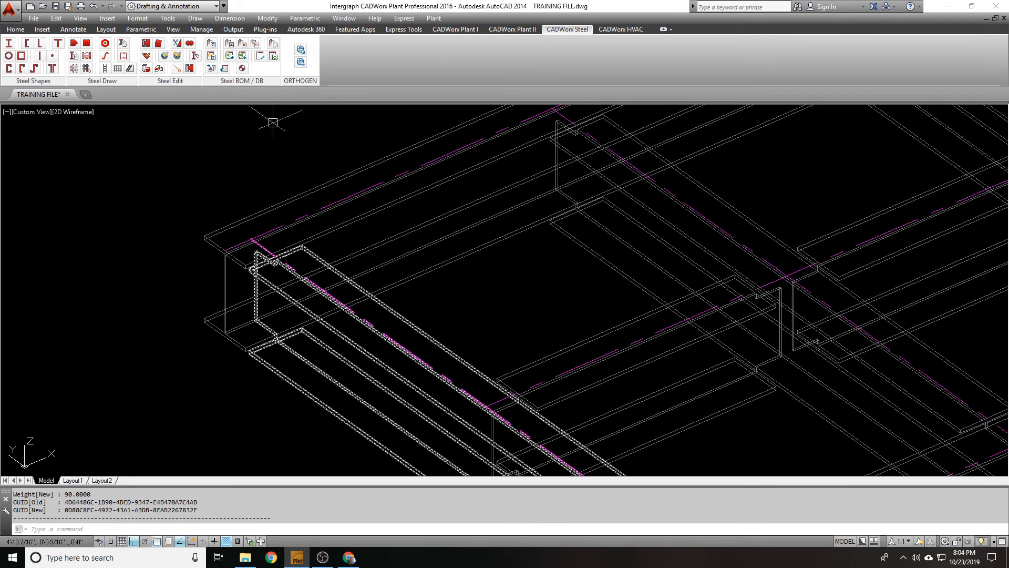
- Turn auto cope off and reapply the W8X18 definition to the left end cross member to regenerate it uncoped
left_click(190, 68)
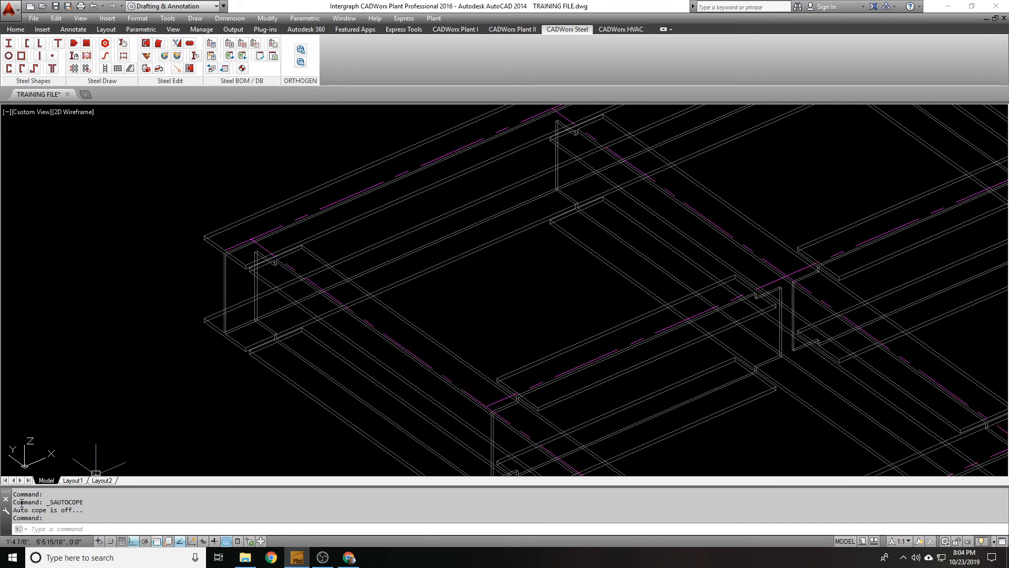
double_click(415, 320)
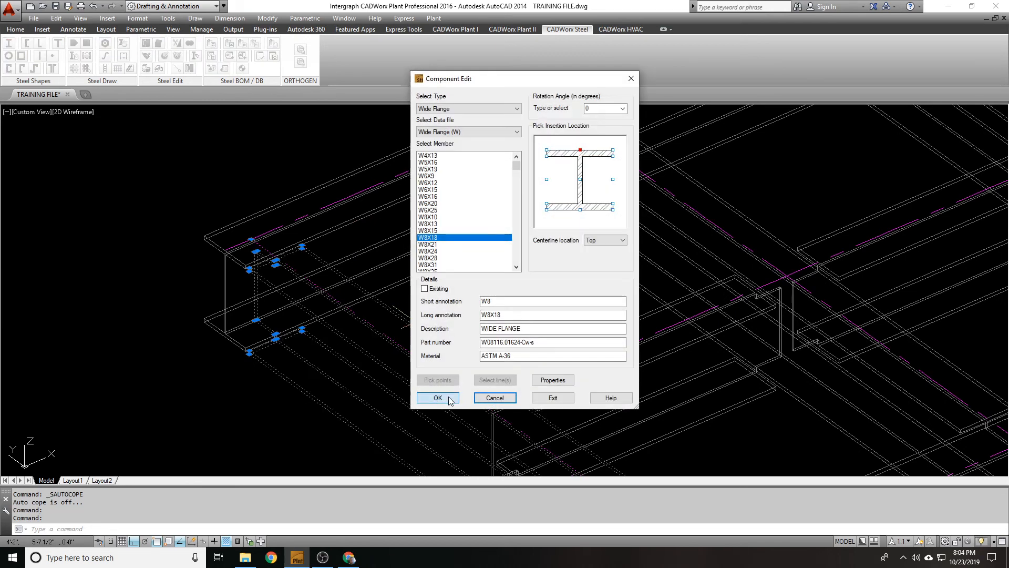
left_click(437, 398)
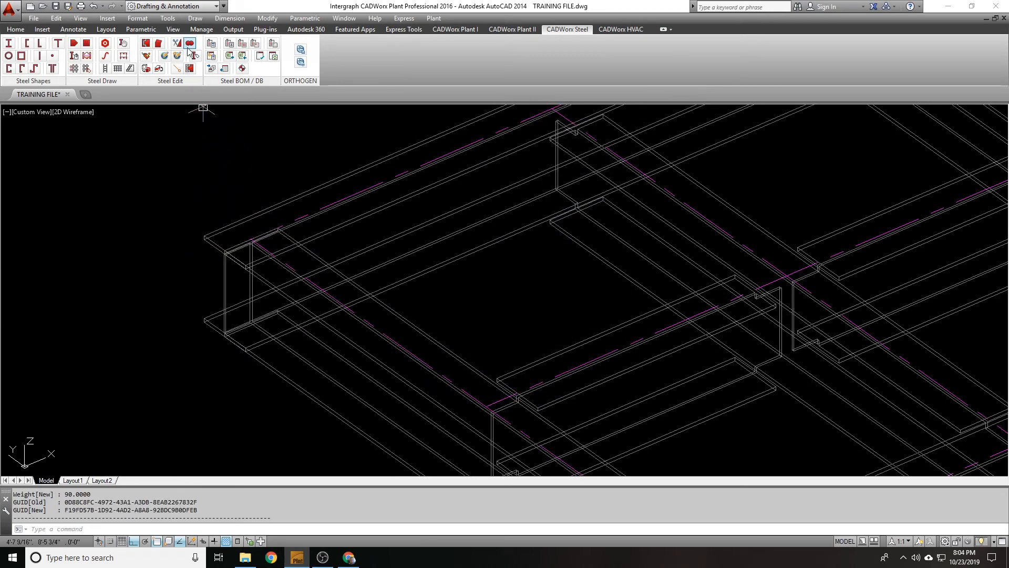
scroll(342, 225, "down", 3)
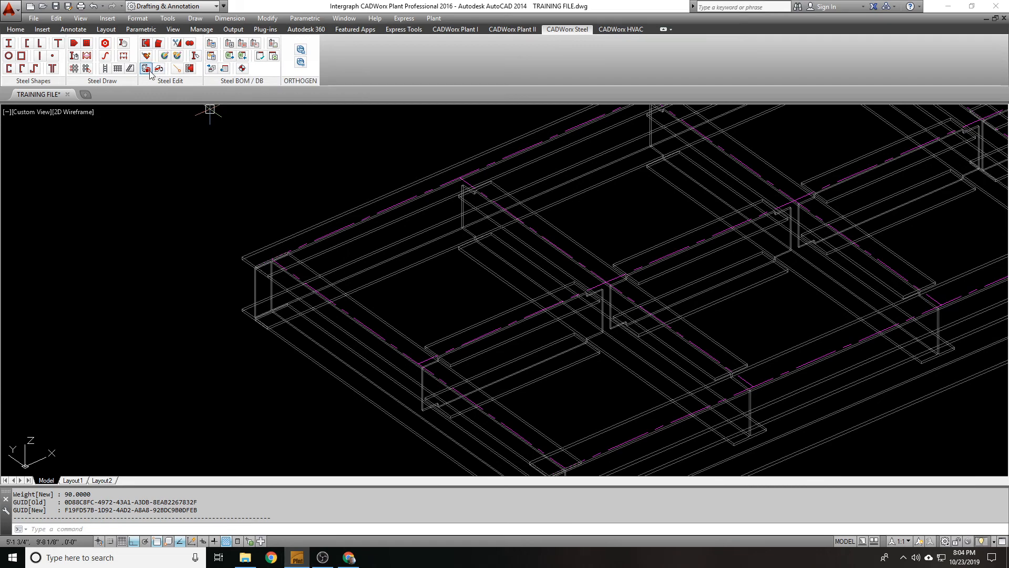
- Remove the copes from the interior cross member nearest the frame's left end with Convert Solid
scroll(336, 283, "down", 2)
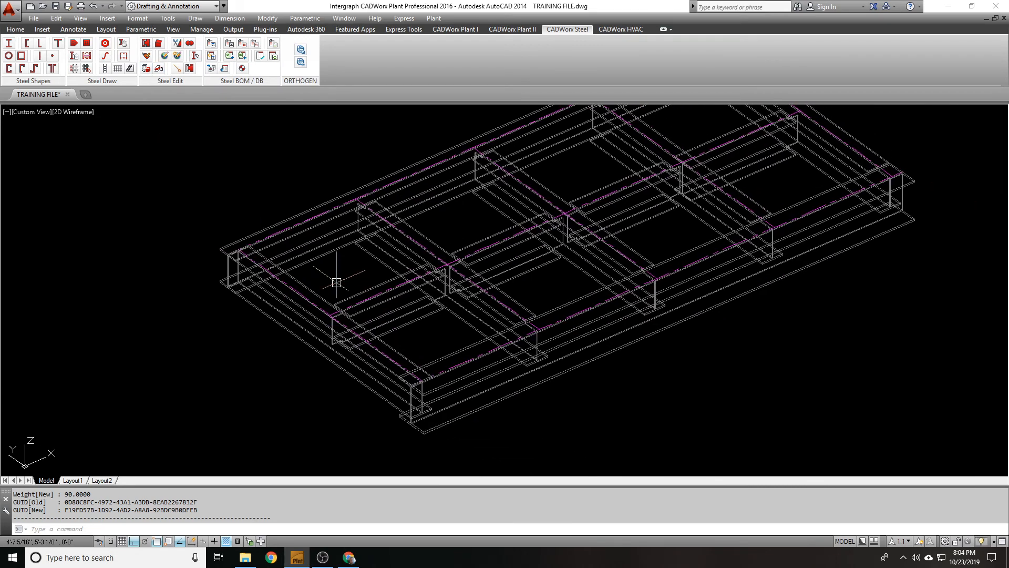
left_click(146, 68)
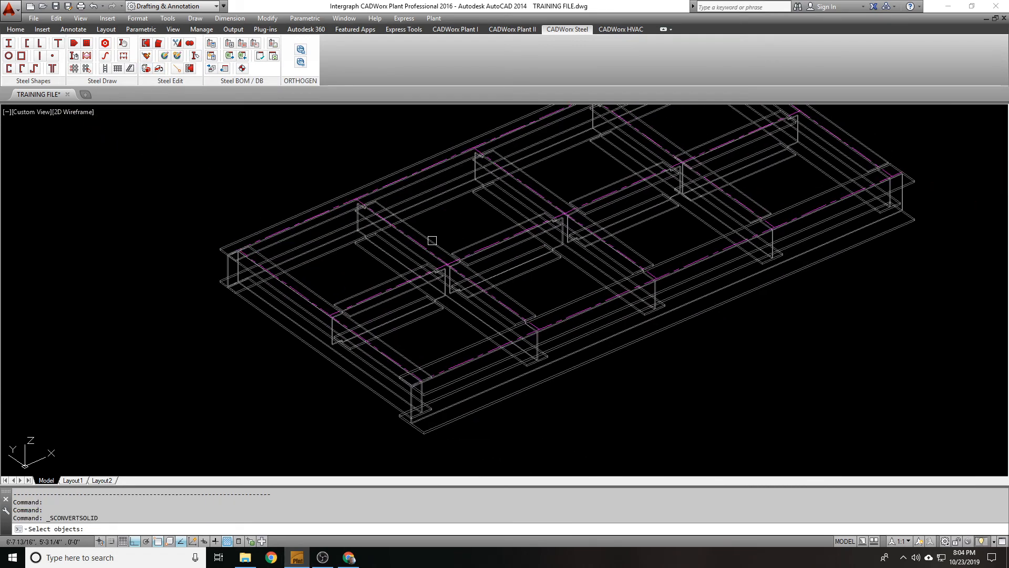
left_click(334, 219)
key("Return")
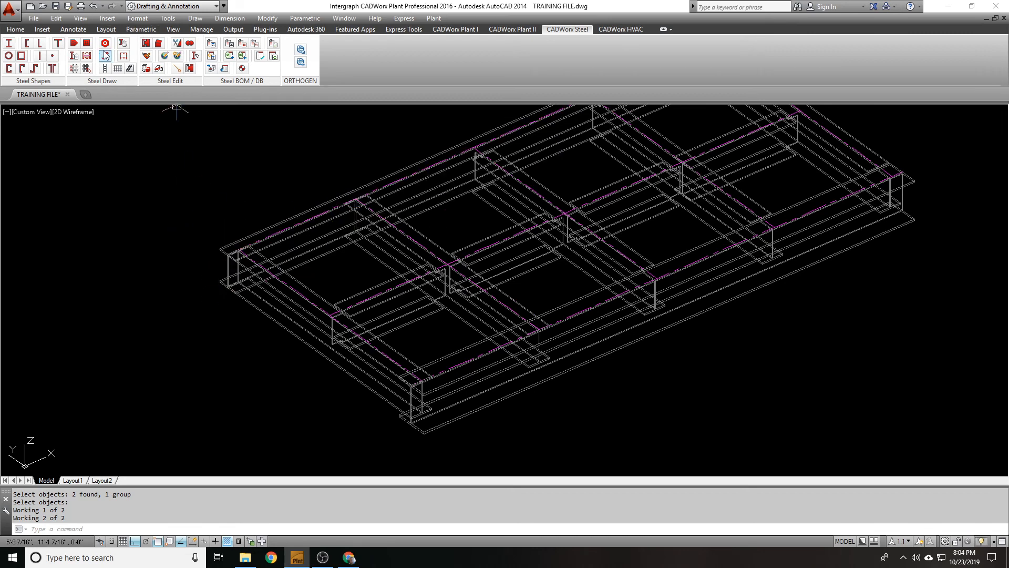
- Restore the third interior cross member from the frame's left end to an uncoped shape using Convert Solid
left_click(147, 72)
middle_click_drag(451, 141, 344, 223)
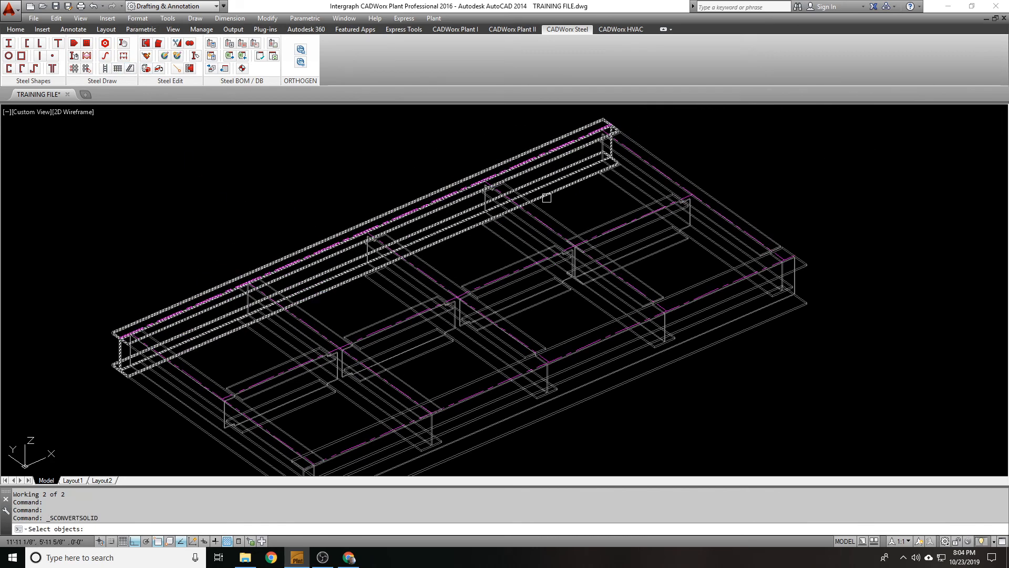
middle_click_drag(549, 215, 500, 216)
scroll(500, 216, "up", 2)
left_click(499, 220)
key("Return")
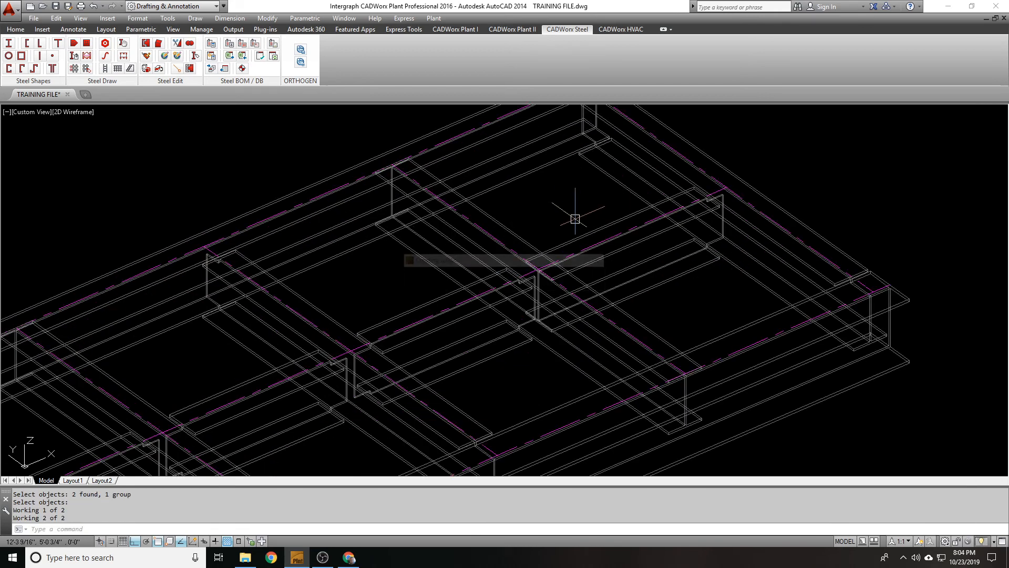
scroll(358, 181, "down", 2)
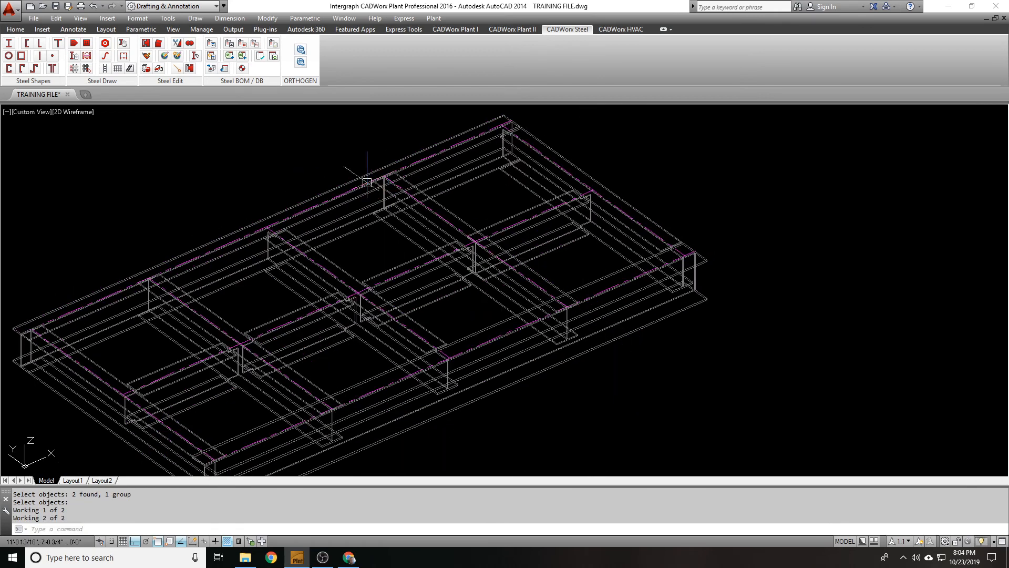
- Convert the frame's right end cross member back to an uncoped solid
left_click(146, 69)
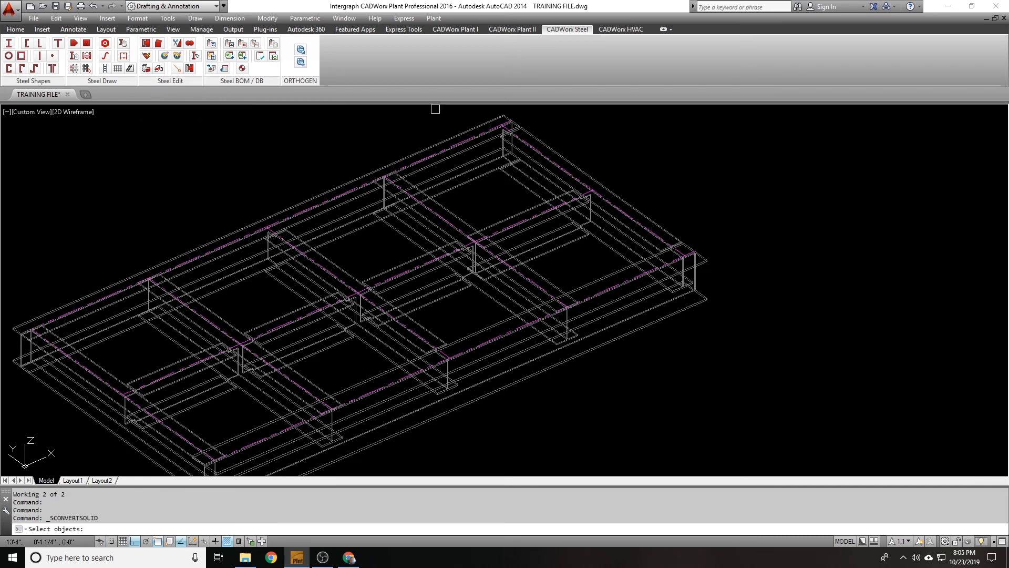
scroll(471, 173, "up", 3)
left_click(534, 184)
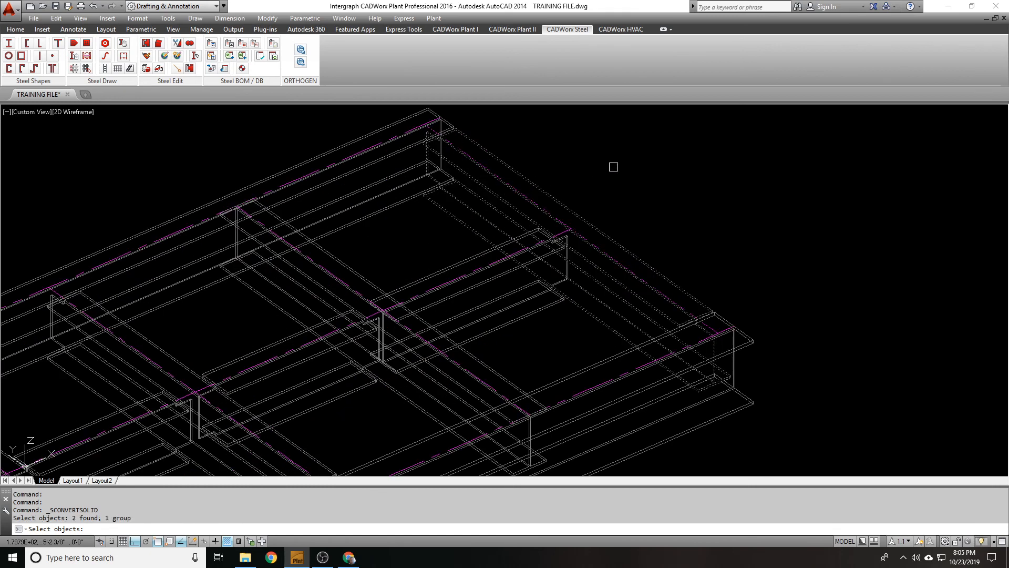
key("Return")
scroll(607, 164, "down", 2)
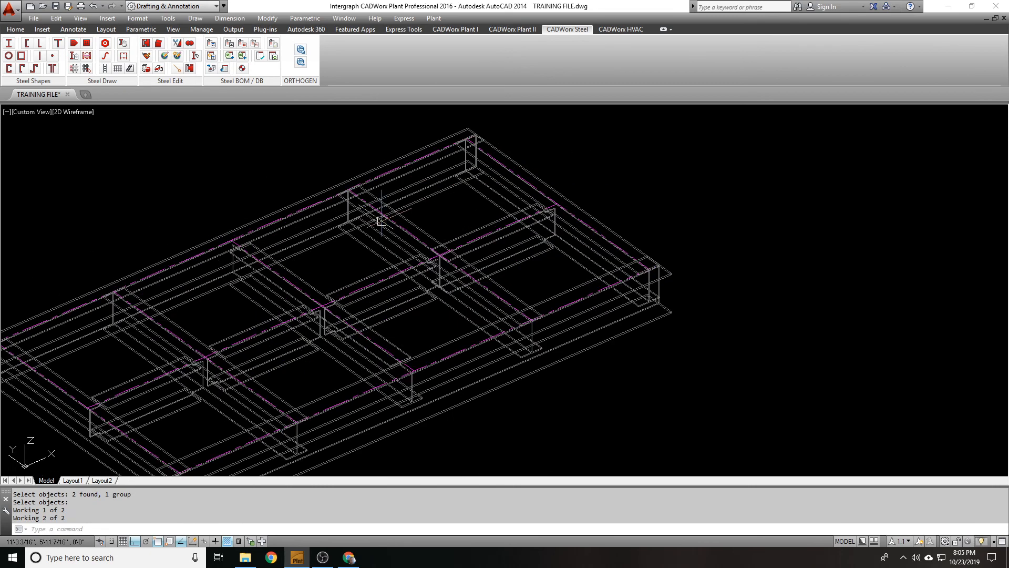
- Stretch the back end of the third interior cross member outward past the frame to about 80.23 inches long
type("s")
key("Return")
left_click(368, 158)
left_click(322, 205)
key("Return")
left_click(271, 183)
left_click(177, 153)
- Undo the stretch of the third interior cross member
type("u")
key("Return")
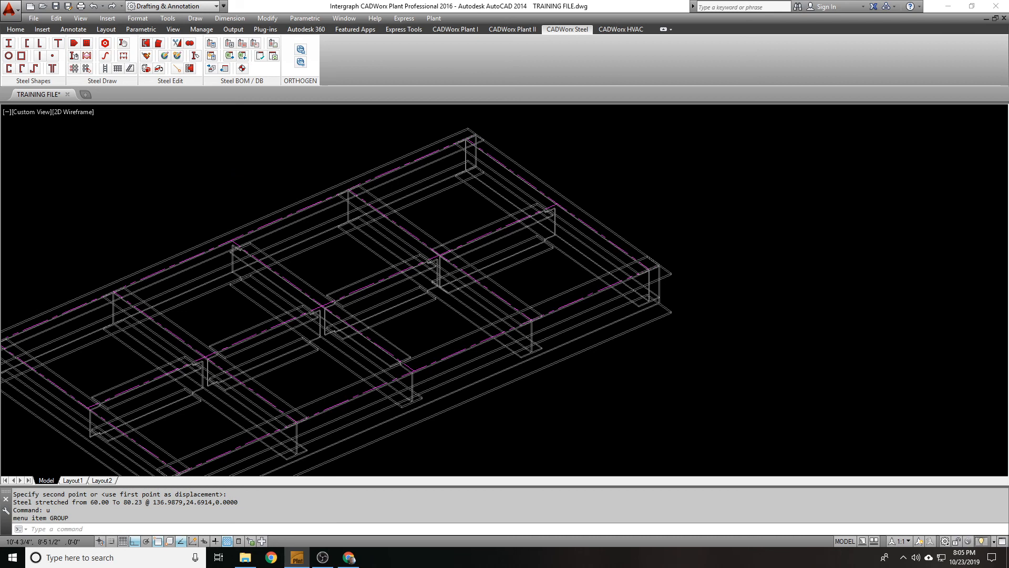
scroll(265, 199, "down", 1)
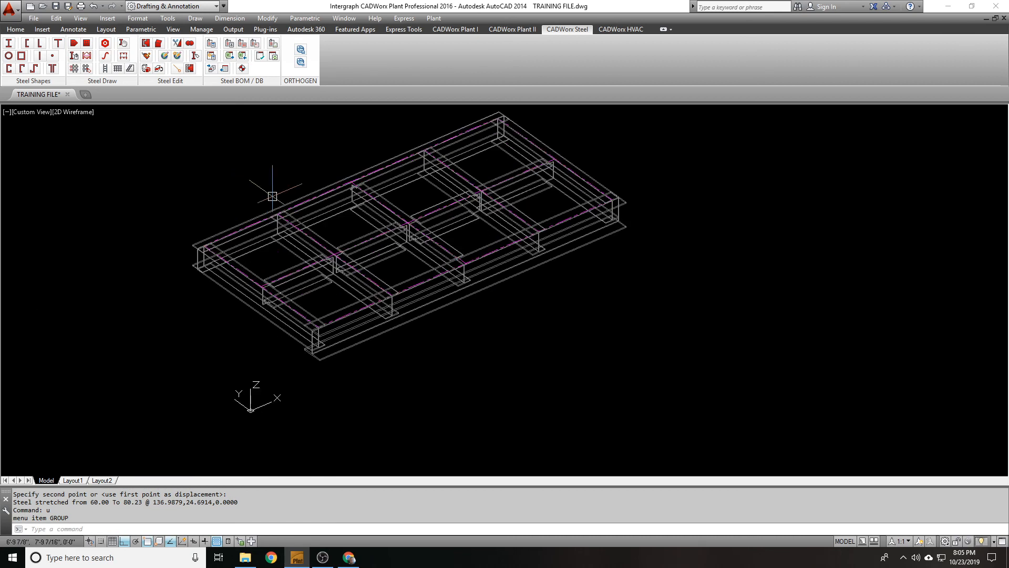
middle_click_drag(272, 196, 289, 246)
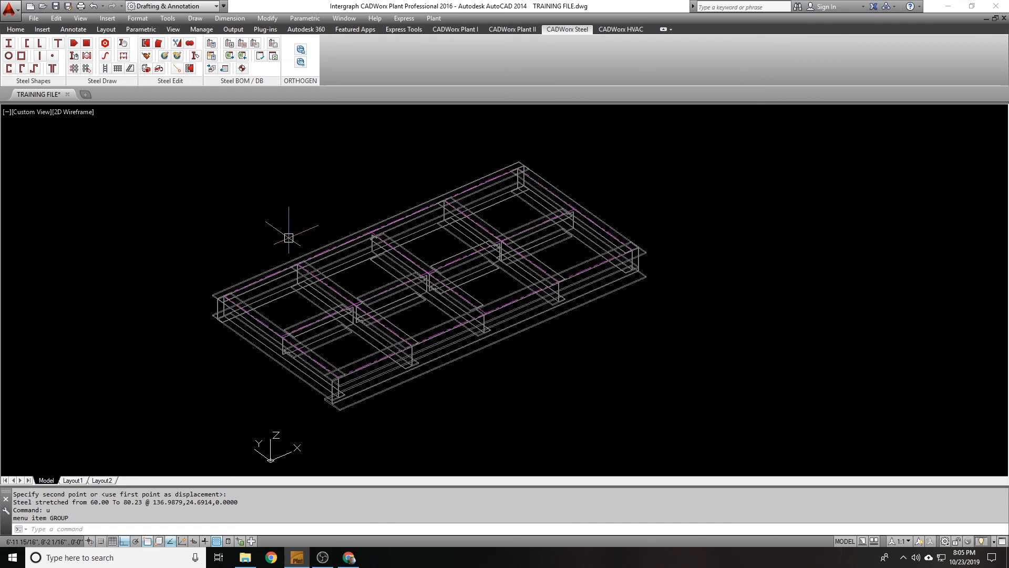